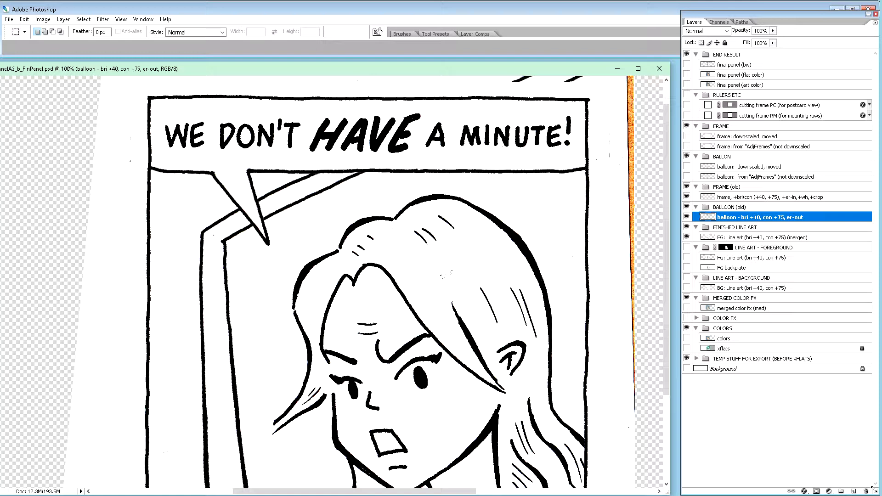
# Move the Photoshop comic panel window aside to uncover the Photos view of the front cover.
pyautogui.moveTo(874, 490); pyautogui.dragTo(745, 488)
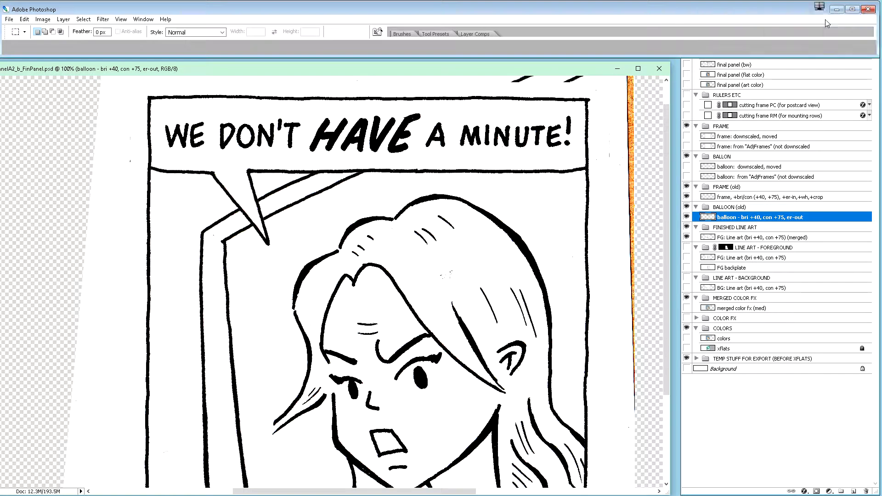
pyautogui.click(836, 9)
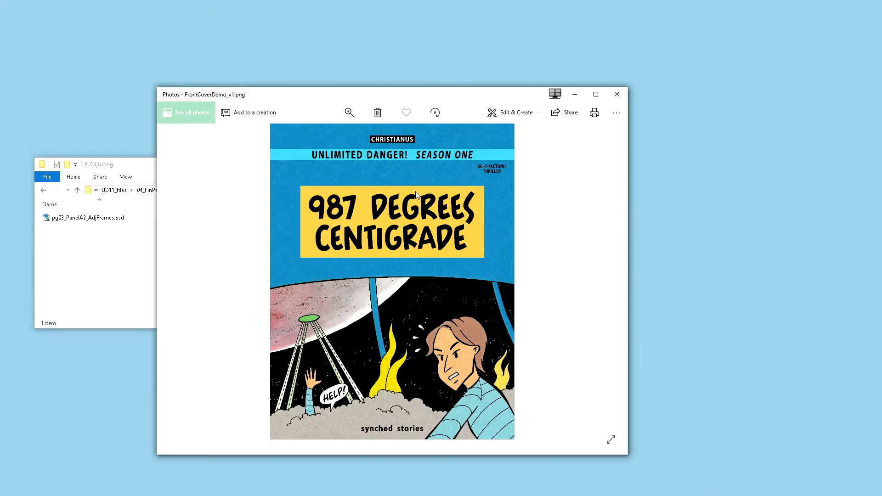
pyautogui.moveTo(386, 101); pyautogui.dragTo(303, 45)
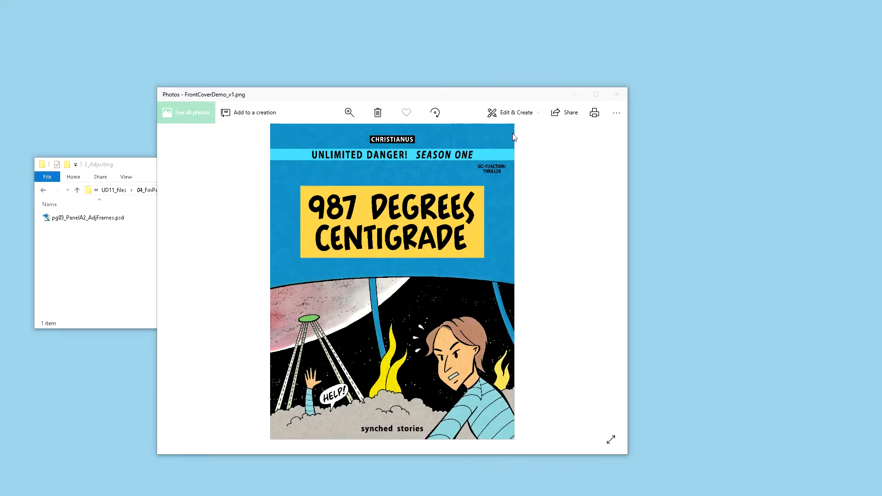
# Close the cover image viewer and turn off desktop partitioning for the comic panel document.
pyautogui.click(617, 94)
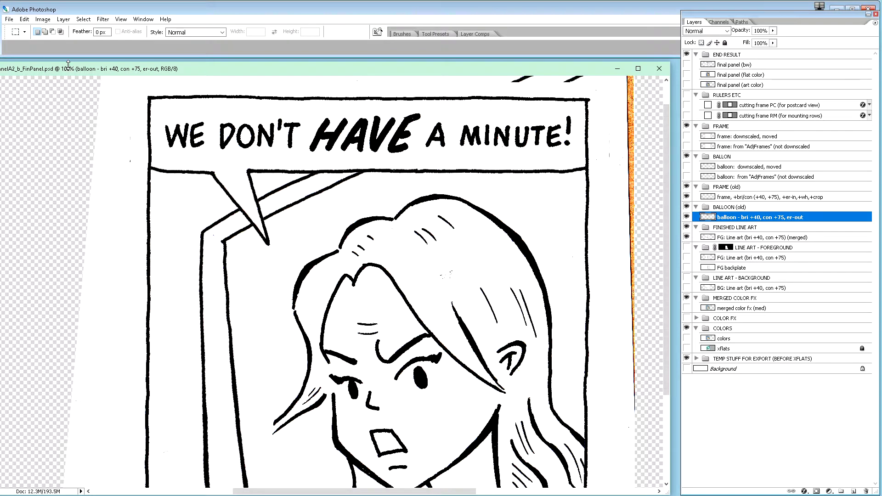
pyautogui.moveTo(37, 71); pyautogui.dragTo(61, 71)
pyautogui.click(637, 71)
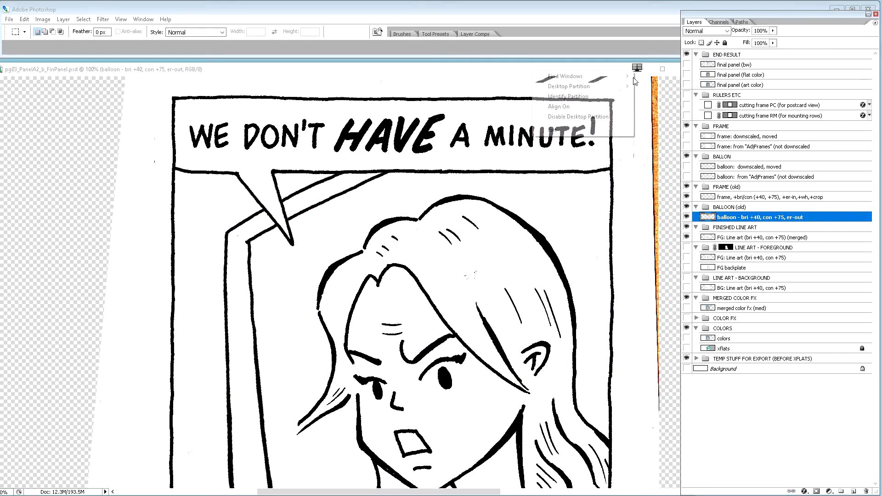
pyautogui.click(580, 132)
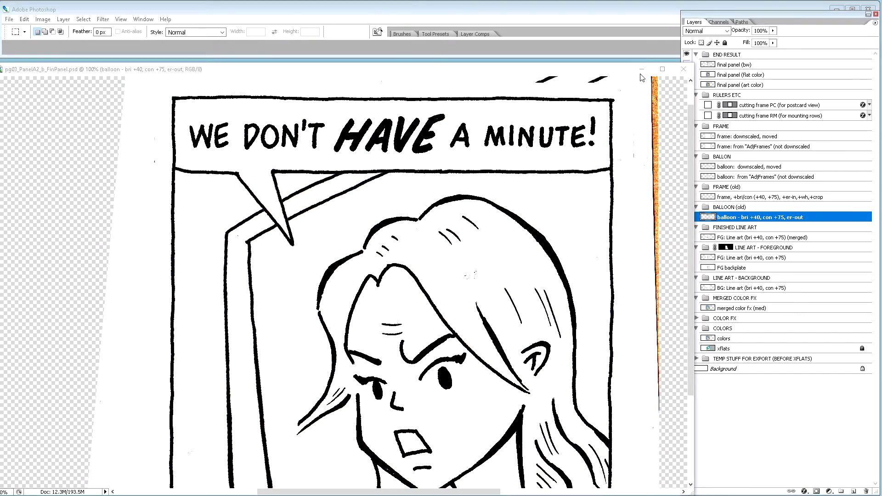
# Minimize the comic panel document and move the 2_Adjusting folder window to the top-left.
pyautogui.click(643, 71)
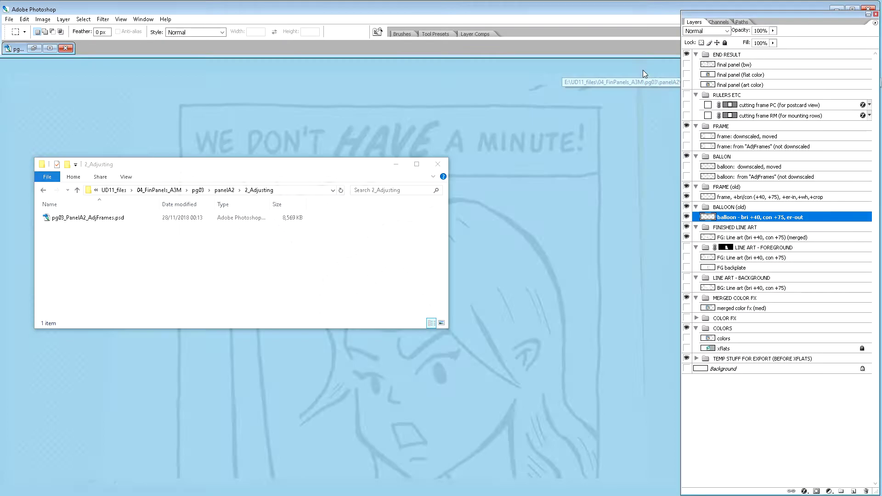
pyautogui.click(285, 165)
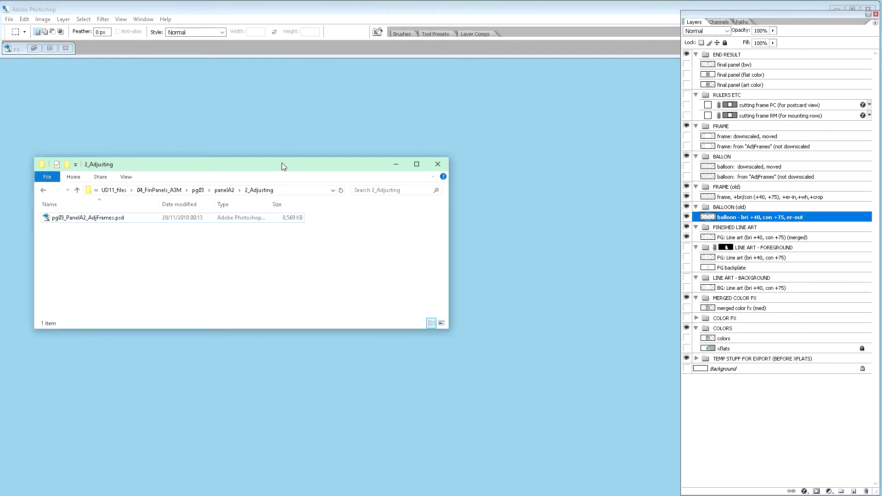
pyautogui.moveTo(282, 164); pyautogui.dragTo(265, 85)
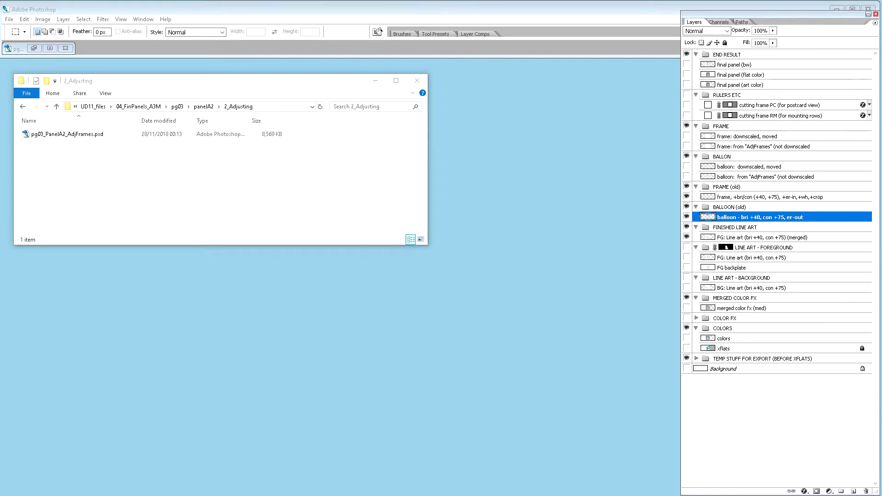
# Copy the text-lines template PSD into the 2_Adjusting folder.
pyautogui.moveTo(2, 241); pyautogui.dragTo(147, 203)
pyautogui.click(78, 198)
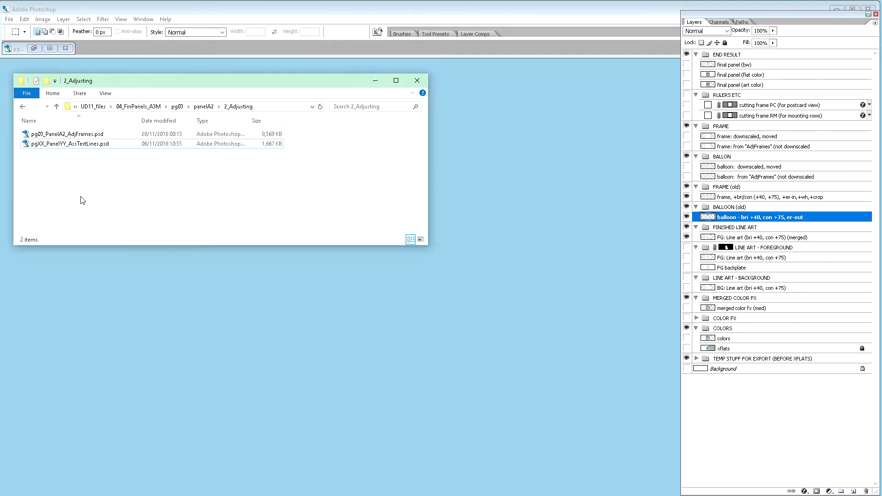
pyautogui.click(45, 147)
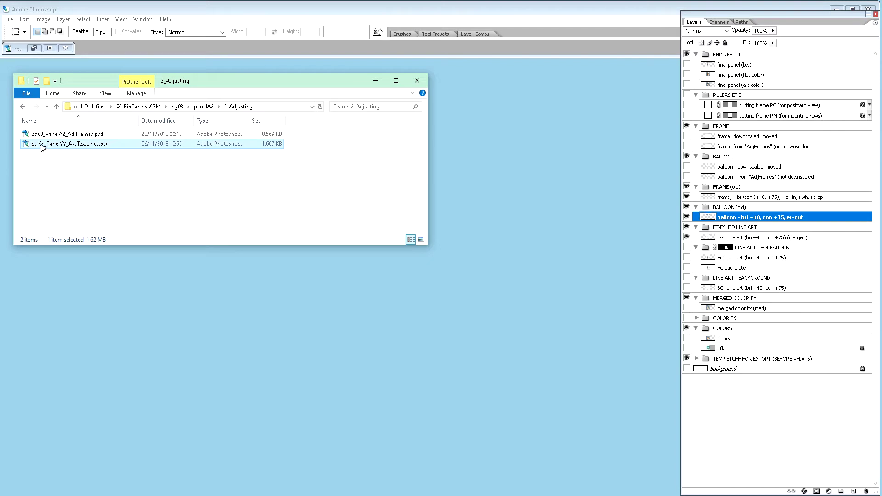
# Rename the copy to pg03_PanelA2_AssTextLines.psd, replacing XX with 03 and YY with A2.
pyautogui.click(45, 146)
pyautogui.moveTo(42, 144); pyautogui.dragTo(45, 144)
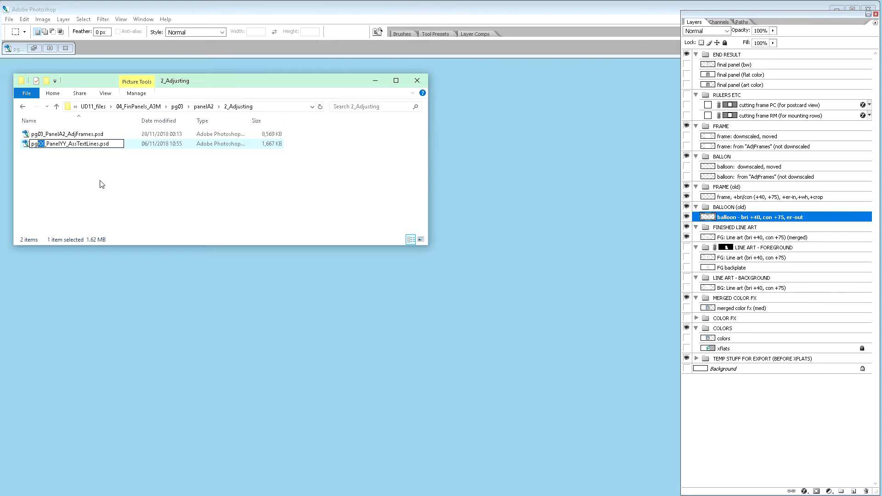
pyautogui.write('03')
pyautogui.moveTo(59, 144); pyautogui.dragTo(66, 144)
pyautogui.write('A2')
pyautogui.press('Return')
pyautogui.click(112, 183)
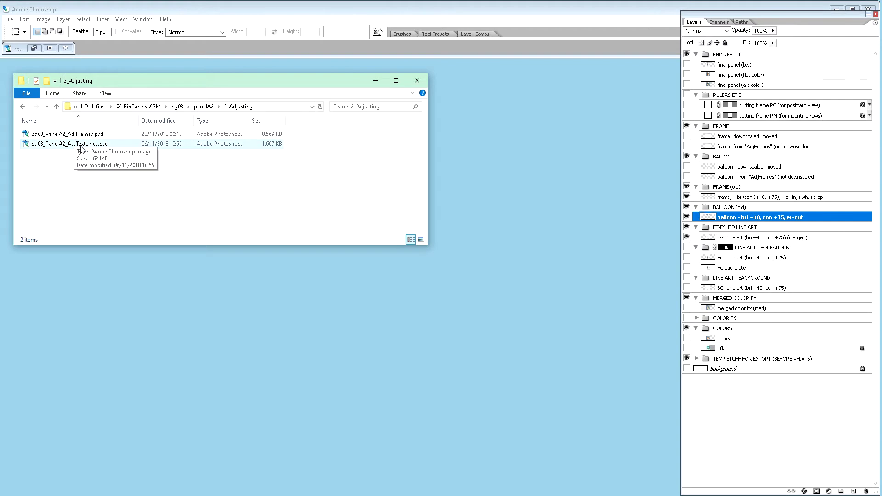
# Open pg03_PanelA2_AssTextLines.psd, then enlarge and reposition its window to show the full UD-11 lettering guide.
pyautogui.doubleClick(80, 144)
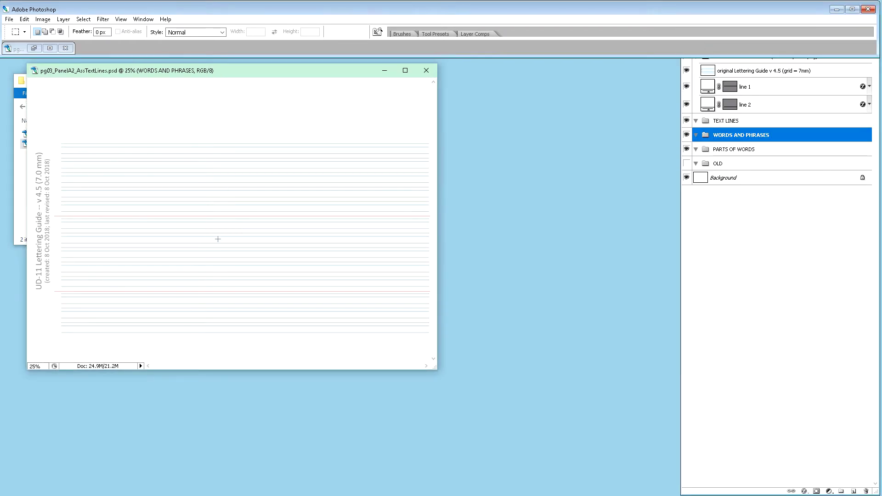
pyautogui.moveTo(435, 368); pyautogui.dragTo(523, 432)
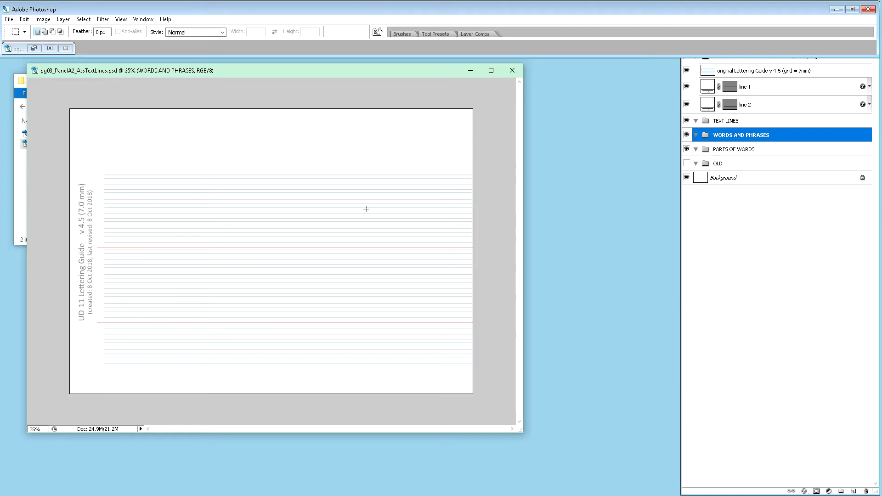
pyautogui.moveTo(206, 76); pyautogui.dragTo(238, 97)
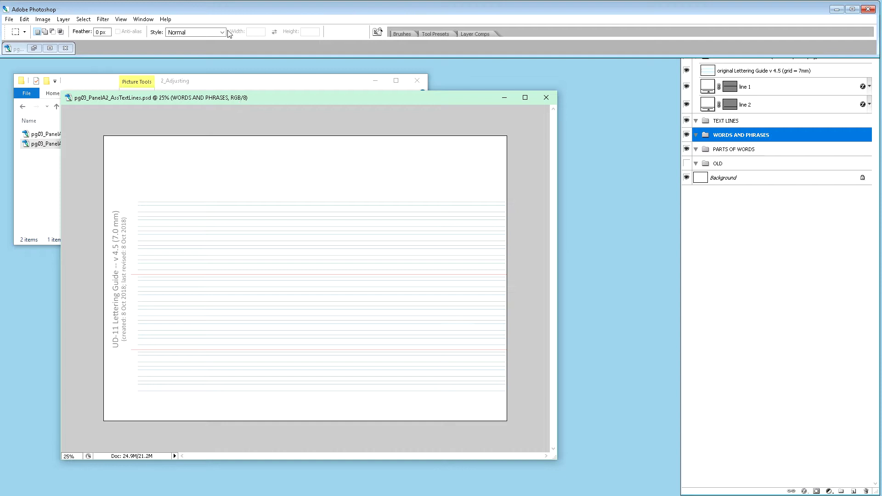
# Scan the handwritten practice sheet through File > Import > CanoScan LiDE 220 in ScanGear.
pyautogui.click(9, 21)
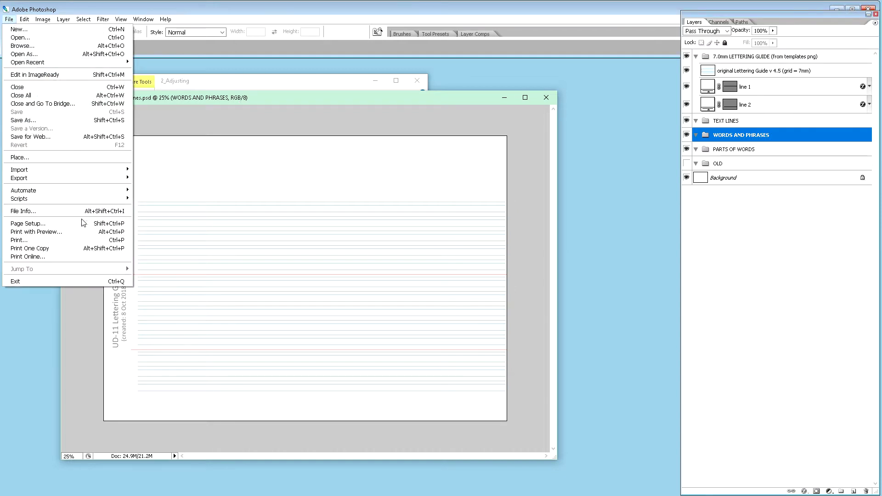
pyautogui.moveTo(128, 179)
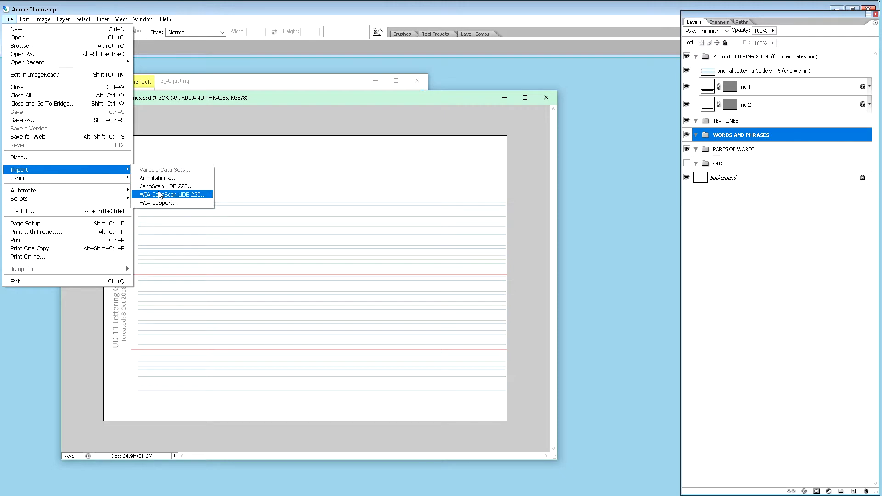
pyautogui.click(167, 186)
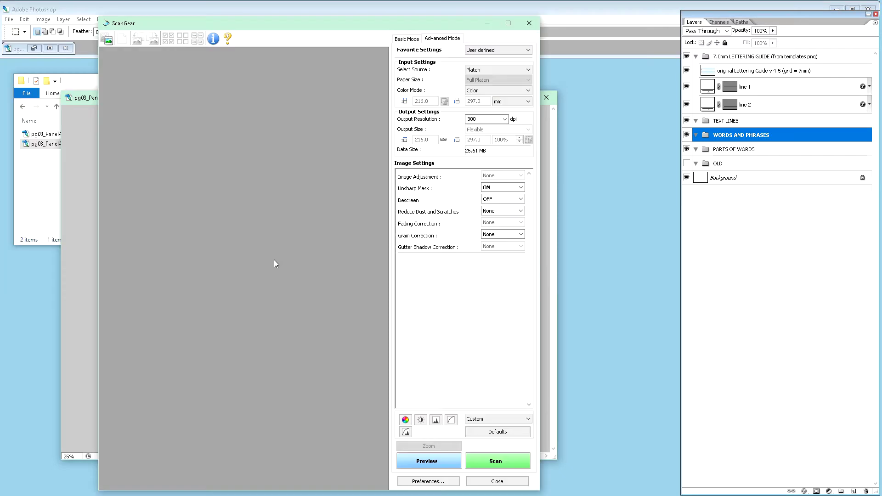
pyautogui.click(497, 461)
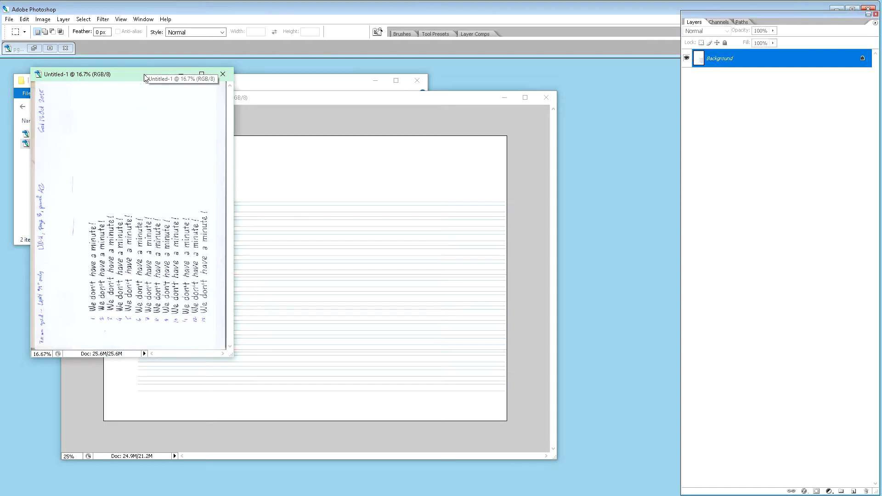
# Rotate the scan canvas 90° clockwise so the lettering reads horizontally.
pyautogui.hotkey('alt', 'i')
pyautogui.press('e')
pyautogui.press('9')
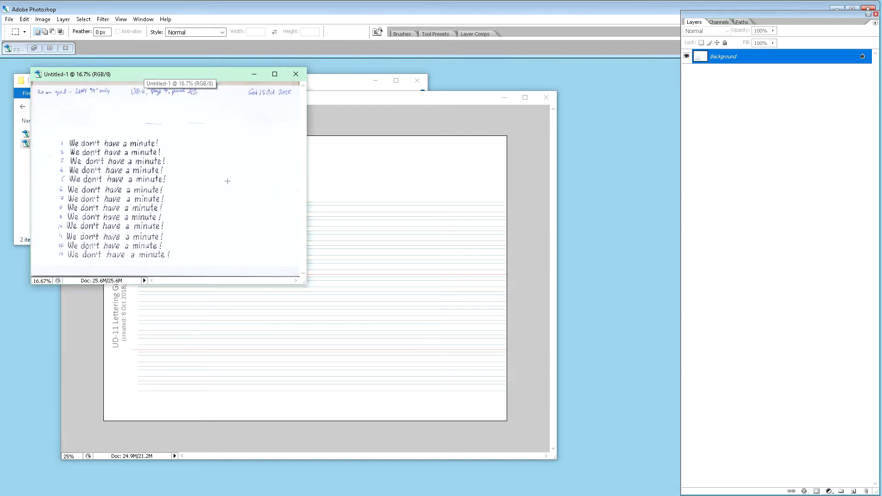
# Enlarge and reposition the scan window, then bring up Save As for the scan.
pyautogui.moveTo(304, 284); pyautogui.dragTo(331, 306)
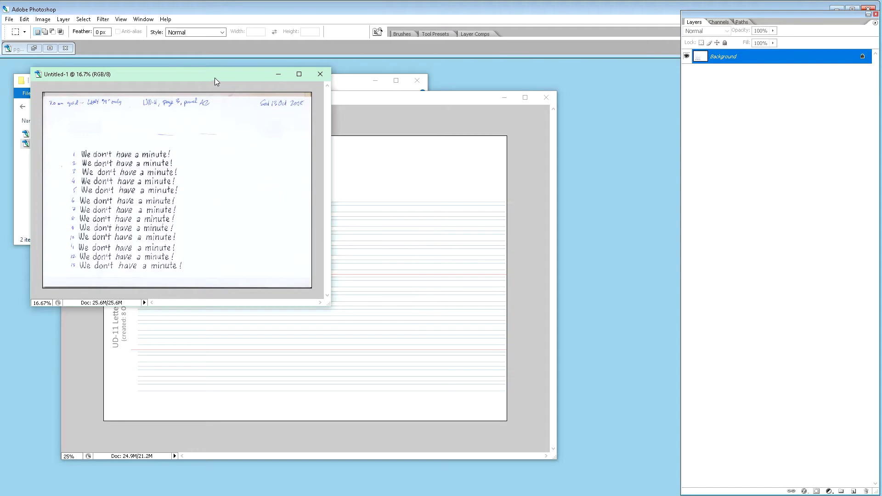
pyautogui.moveTo(213, 77); pyautogui.dragTo(292, 73)
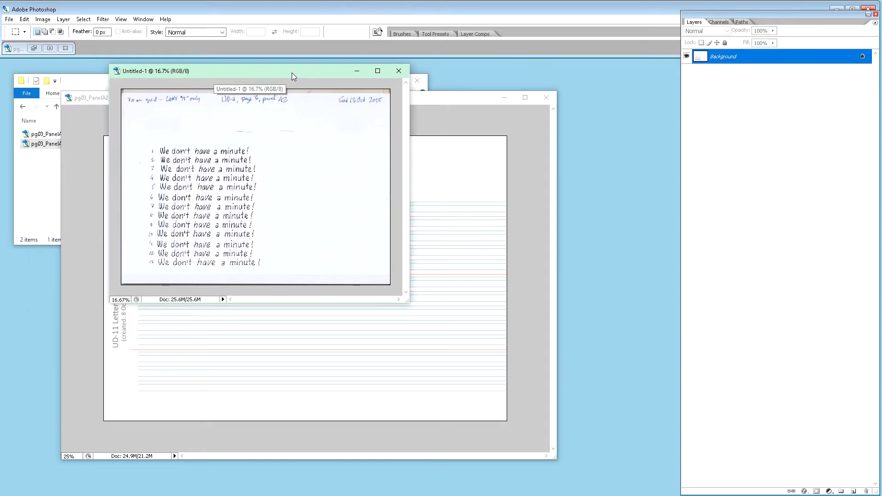
pyautogui.hotkey('ctrl', 's')
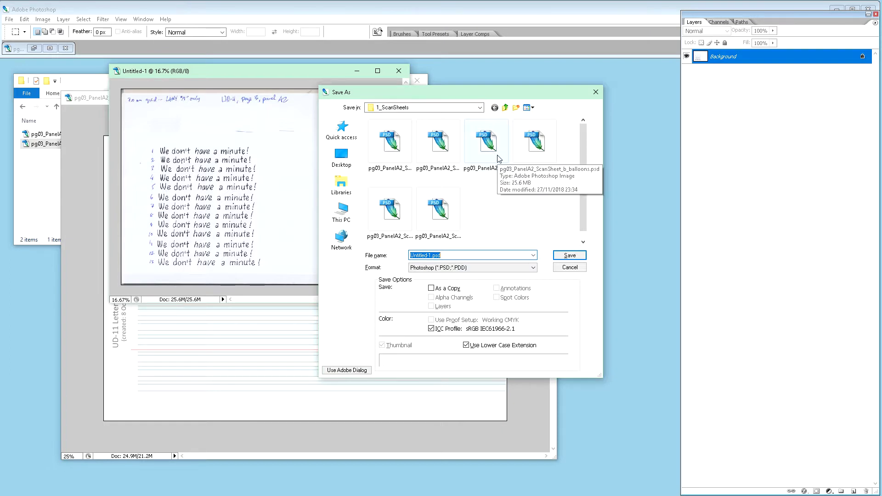
# Rename the existing pg03_PanelA2_ScanSheet_c_lett.psd in 1_ScanSheets by appending _old.
pyautogui.click(541, 154)
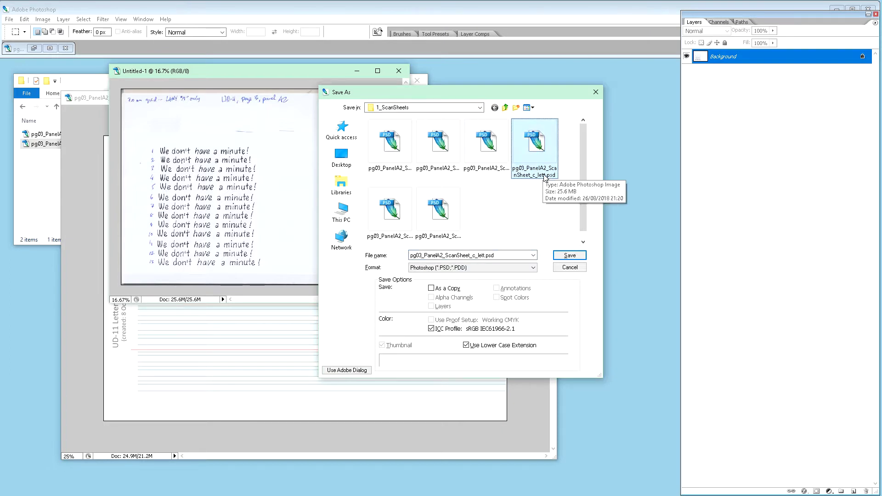
pyautogui.write('_old')
pyautogui.click(553, 217)
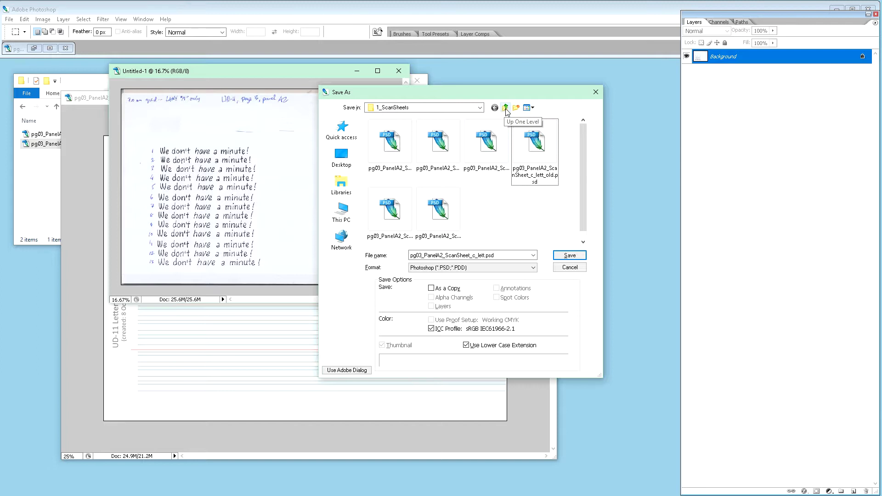
# Save the upright scan as pg03_PanelA2_ScanSheet_c_lett.psd in the 1_ScanSheets folder.
pyautogui.click(485, 256)
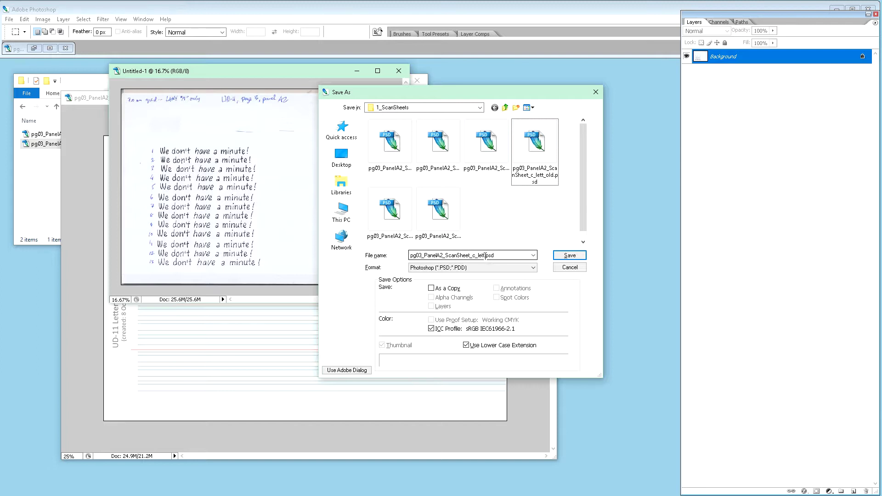
pyautogui.click(505, 107)
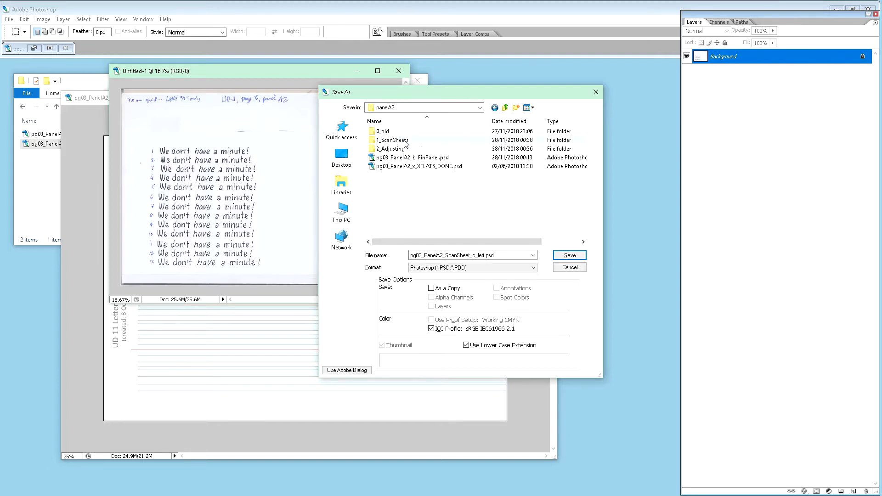
pyautogui.doubleClick(406, 145)
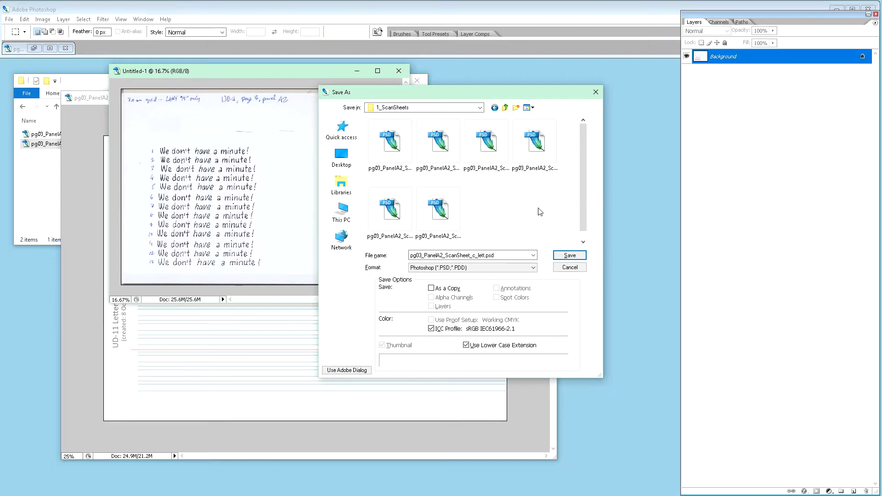
pyautogui.click(500, 256)
pyautogui.click(477, 256)
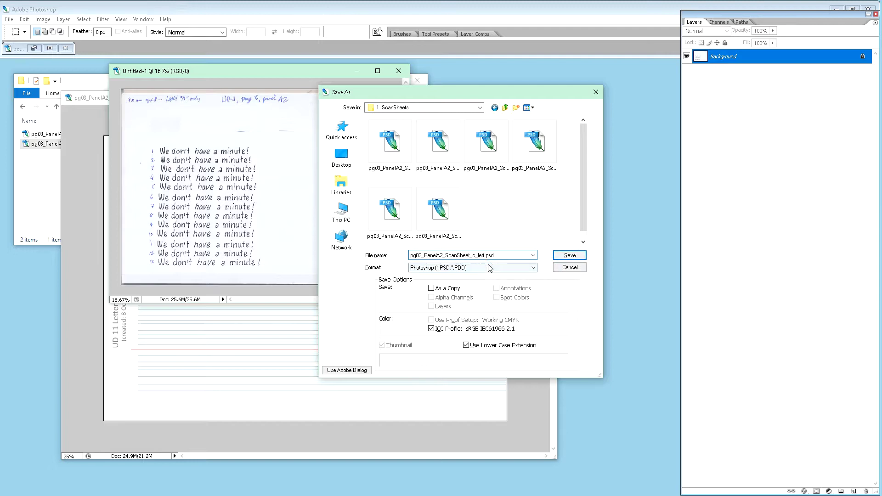
pyautogui.click(487, 256)
pyautogui.click(570, 256)
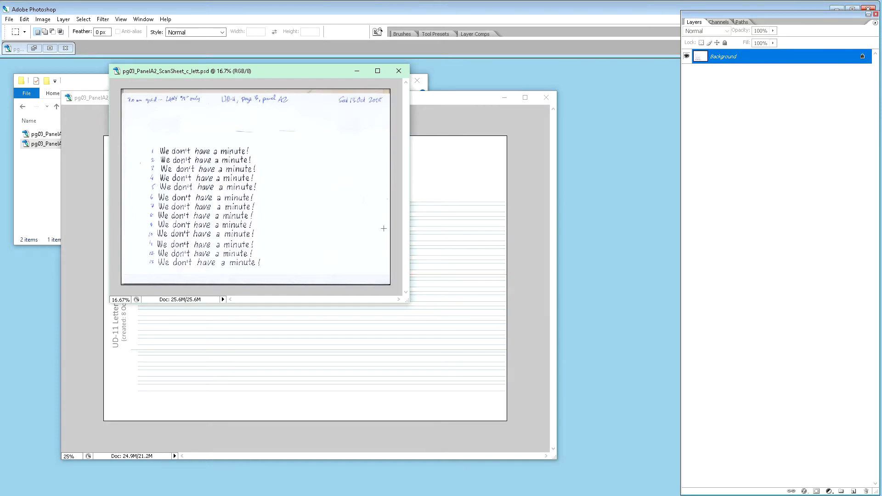
# Copy the whole lettering scan and paste it as Layer 1 in a new Untitled-1 document.
pyautogui.hotkey('ctrl', 'a')
pyautogui.hotkey('ctrl', 'c')
pyautogui.hotkey('ctrl', 'alt', 'n')
pyautogui.hotkey('ctrl', 'v')
# Move Untitled-1 aside and close the original pg03_PanelA2_ScanSheet_c_lett.psd window.
pyautogui.moveTo(214, 82); pyautogui.dragTo(624, 89)
pyautogui.click(315, 75)
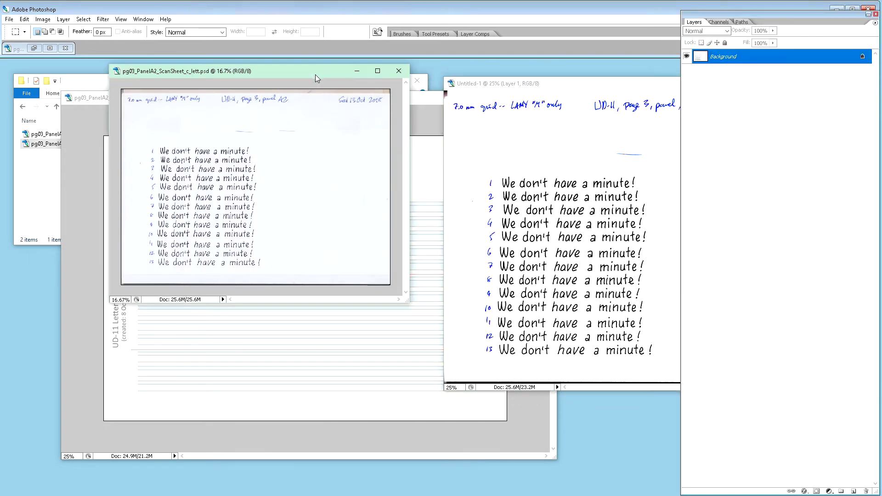
pyautogui.click(399, 71)
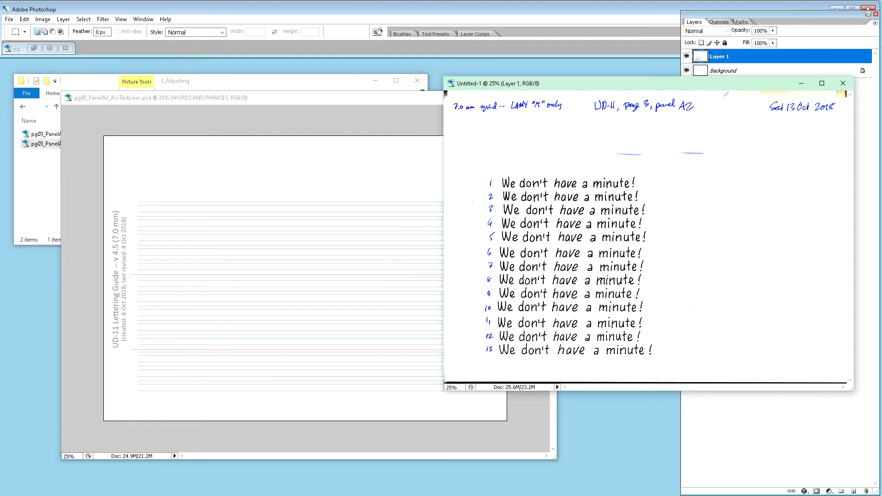
# Zoom Untitled-1 to 66.67% and resize its window to show the full lettering lines.
pyautogui.moveTo(591, 87); pyautogui.dragTo(477, 96)
pyautogui.hotkey('ctrl', '+')
pyautogui.hotkey('ctrl', '+')
pyautogui.hotkey('ctrl', '+')
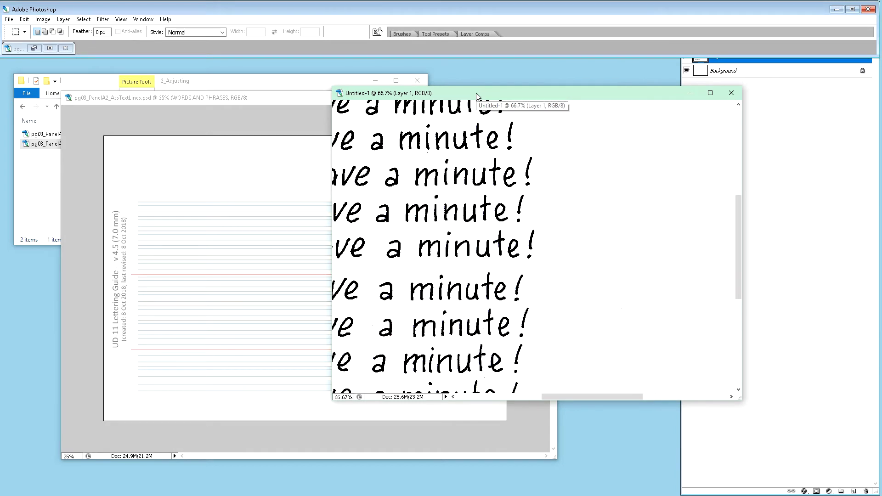
pyautogui.moveTo(486, 94); pyautogui.dragTo(443, 65)
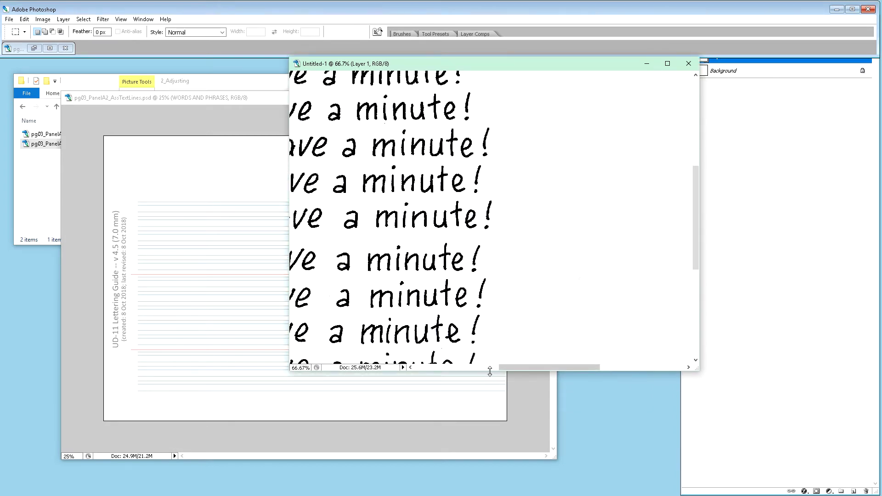
pyautogui.moveTo(490, 371); pyautogui.dragTo(427, 484)
pyautogui.moveTo(699, 308); pyautogui.dragTo(818, 308)
# Marquee-select the word 'We' on line 10 of the scan.
pyautogui.scroll(4, 761, 315)
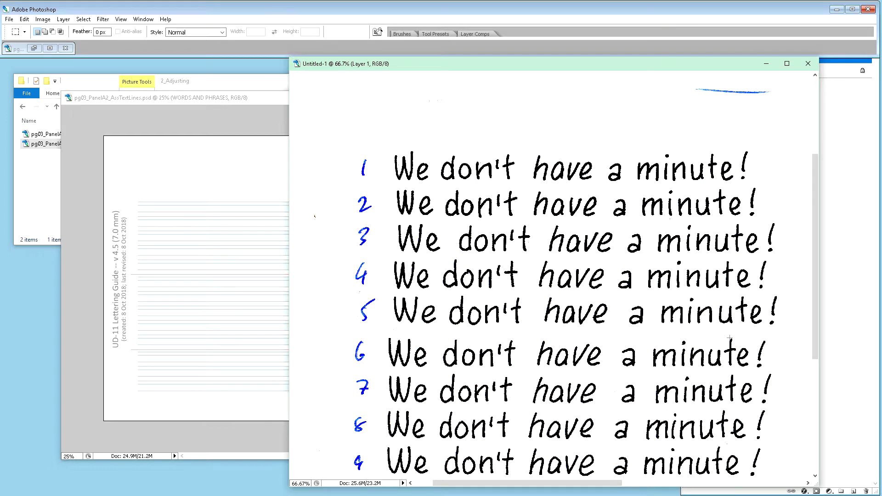
pyautogui.scroll(-4, 730, 339)
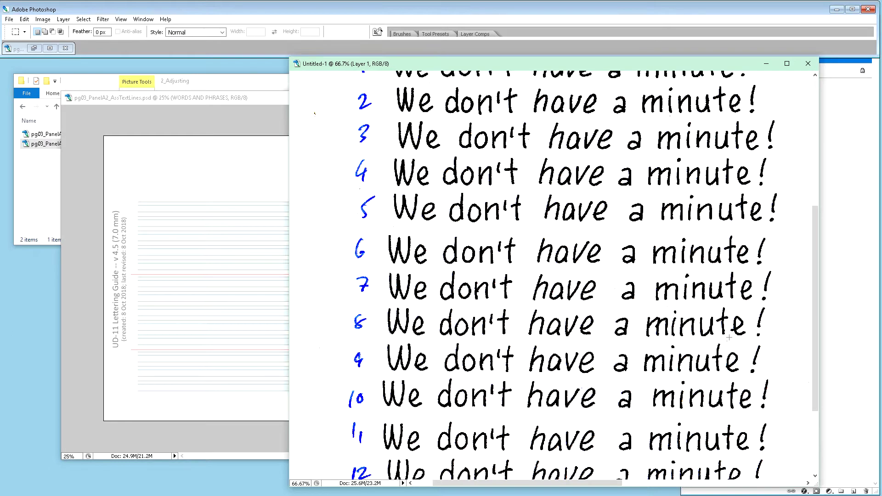
pyautogui.scroll(-4, 729, 338)
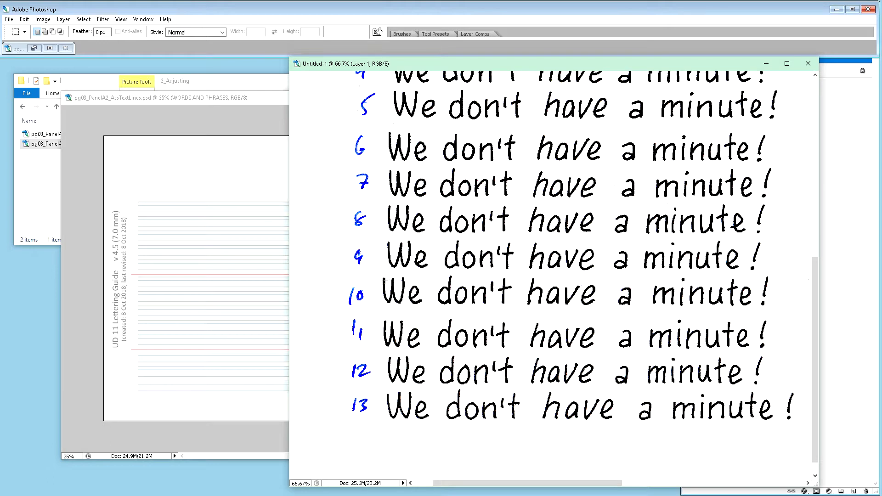
pyautogui.moveTo(394, 294); pyautogui.dragTo(422, 311)
# Zoom the pg03_PanelA2_AssTextLines lettering guide to 66.67%, then bring Untitled-1 back in front.
pyautogui.click(249, 102)
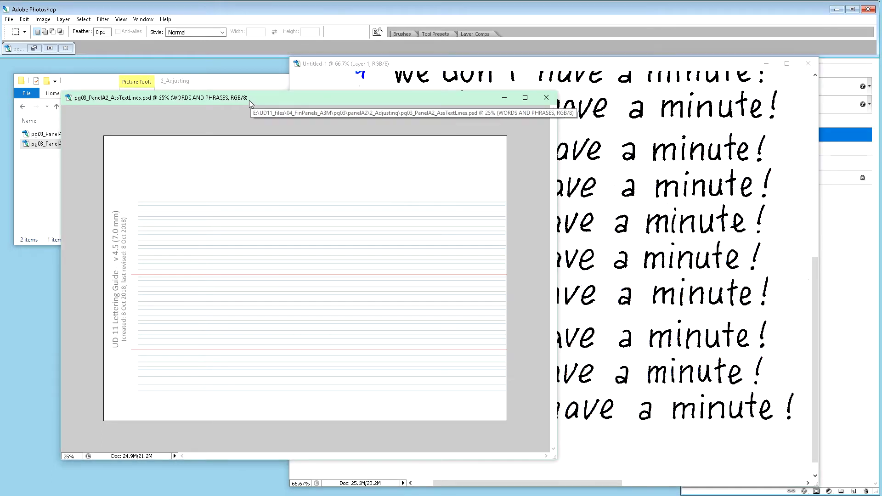
pyautogui.hotkey('ctrl', '+')
pyautogui.hotkey('ctrl', '+')
pyautogui.scroll(8, 296, 171)
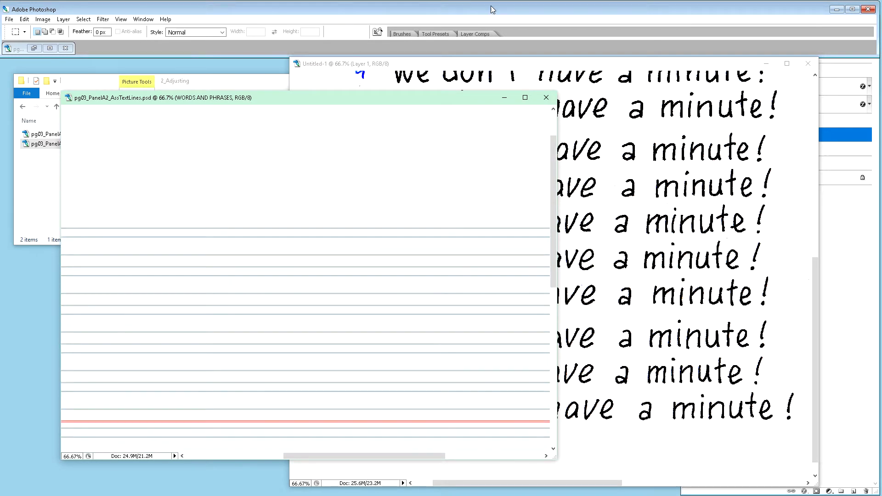
pyautogui.click(460, 64)
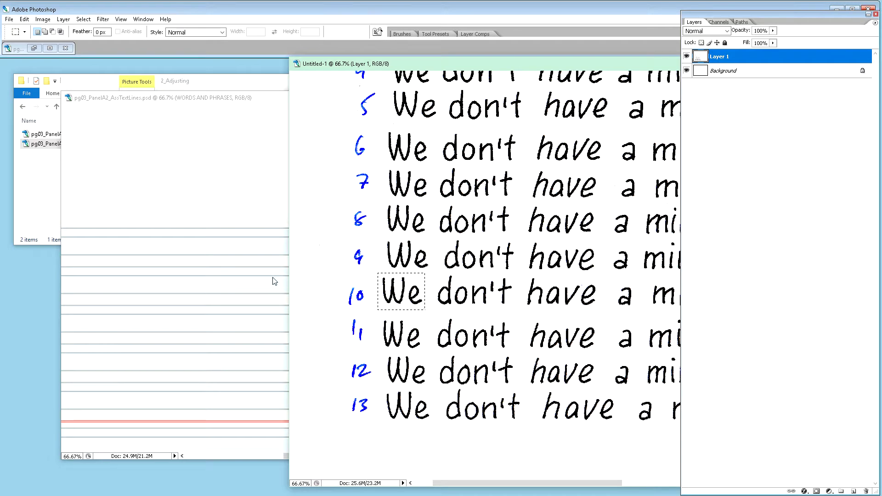
# Paste 'We' into the guide's WORDS AND PHRASES group and nudge it onto a ruled line.
pyautogui.click(241, 266)
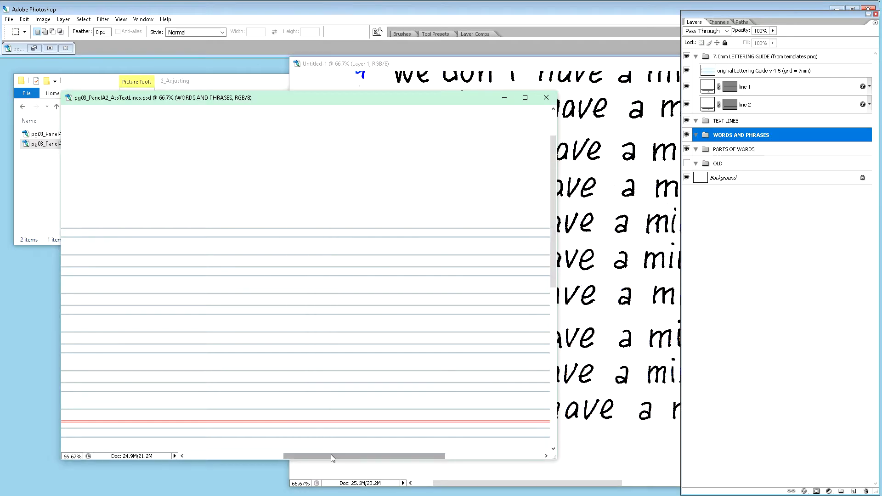
pyautogui.moveTo(331, 454); pyautogui.dragTo(312, 454)
pyautogui.hotkey('ctrl', 'v')
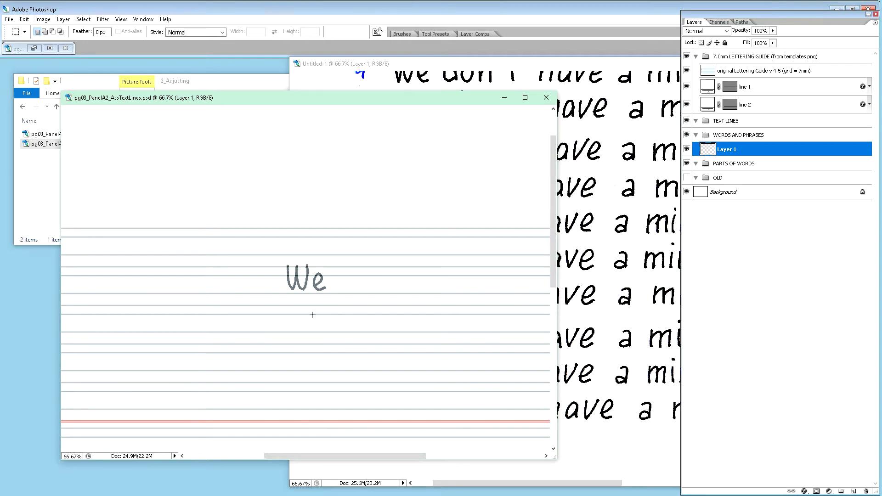
pyautogui.press('v')
pyautogui.hotkey('shift', 'Up')
pyautogui.hotkey('shift', 'Up')
pyautogui.hotkey('shift', 'Up')
pyautogui.hotkey('shift', 'Up')
pyautogui.hotkey('shift', 'Up')
pyautogui.hotkey('shift', 'Up')
pyautogui.hotkey('shift', 'Up')
pyautogui.hotkey('shift', 'Up')
pyautogui.hotkey('shift', 'Up')
pyautogui.hotkey('shift', 'Up')
pyautogui.hotkey('shift', 'Up')
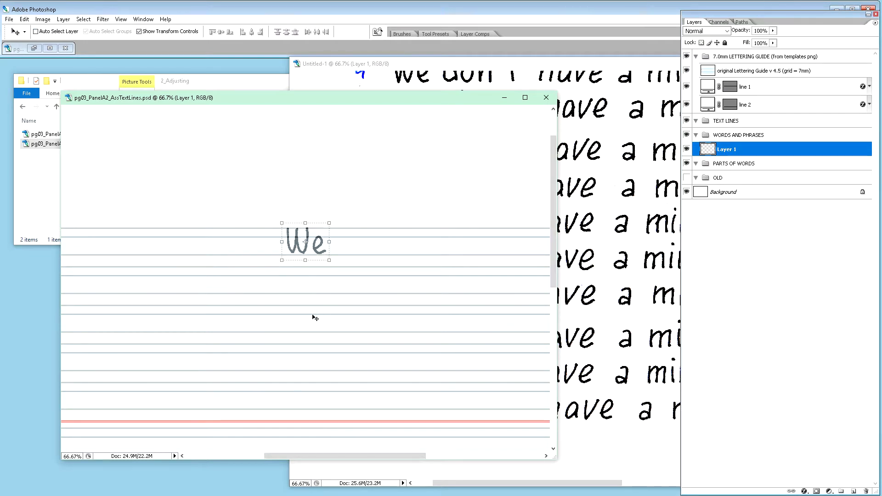
pyautogui.press('Down')
pyautogui.press('Down')
pyautogui.press('Down')
pyautogui.press('Down')
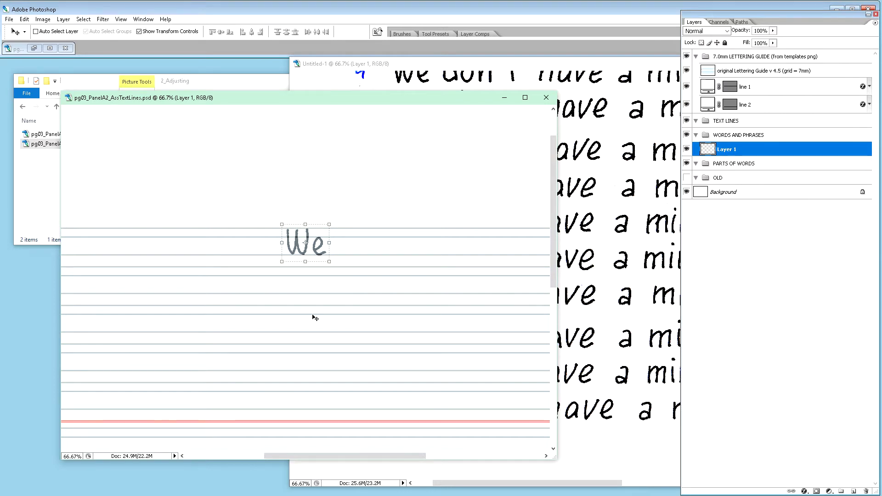
pyautogui.press('Down')
pyautogui.press('Down')
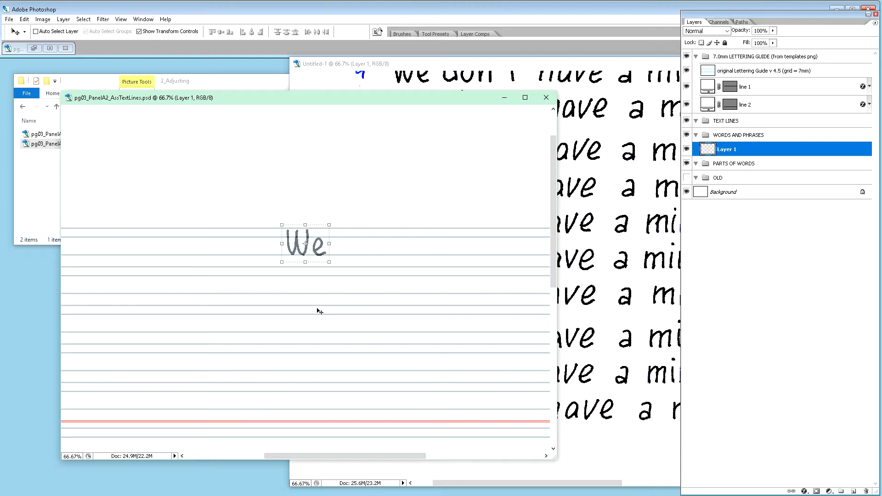
pyautogui.press('Up')
pyautogui.press('Up')
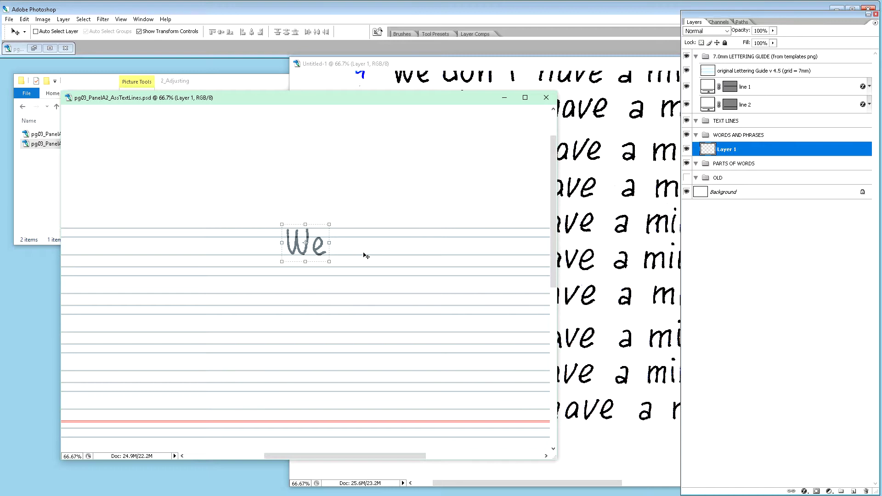
# Scroll through handwritten lines 1–13 in the Untitled-1 scan copy to compare them.
pyautogui.click(527, 67)
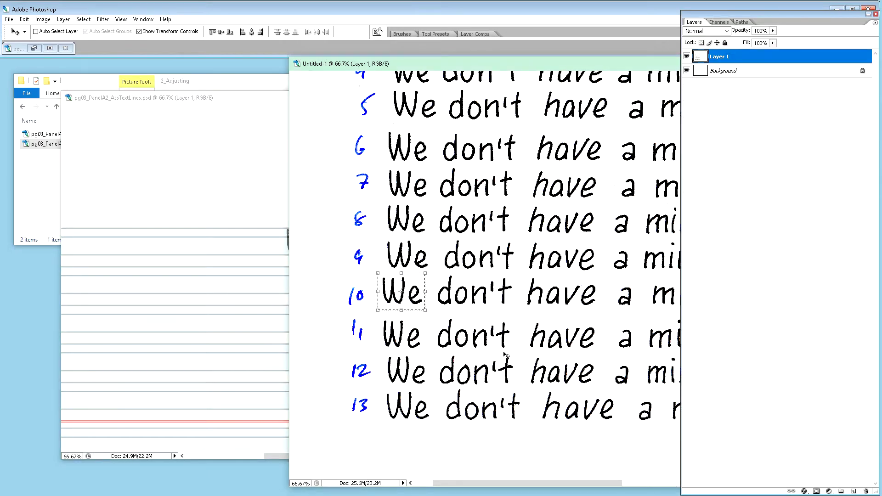
pyautogui.scroll(-1, 481, 342)
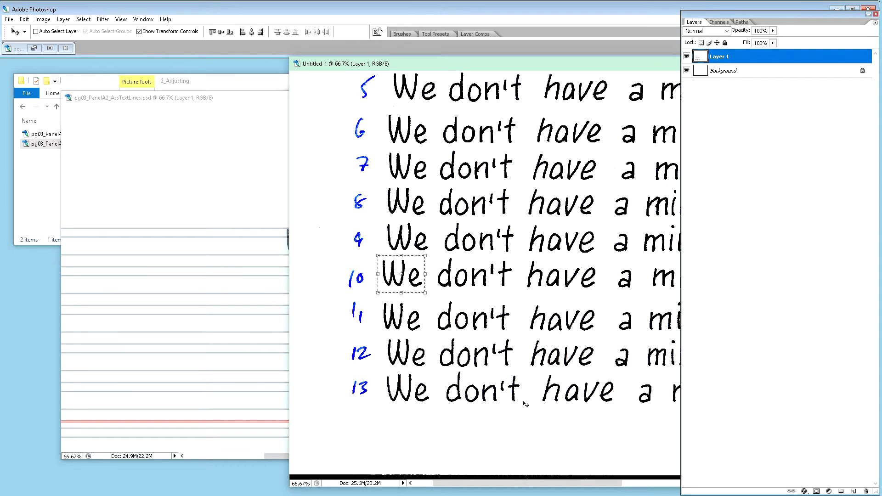
pyautogui.scroll(4, 526, 405)
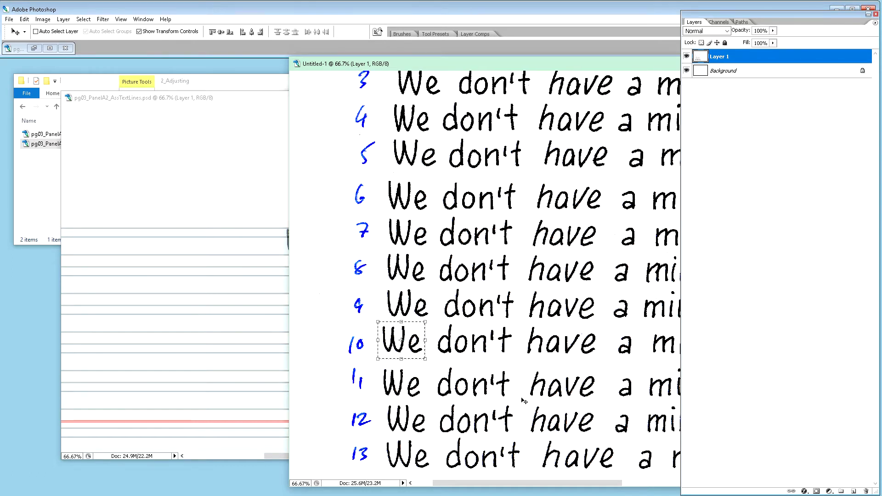
pyautogui.scroll(2, 525, 402)
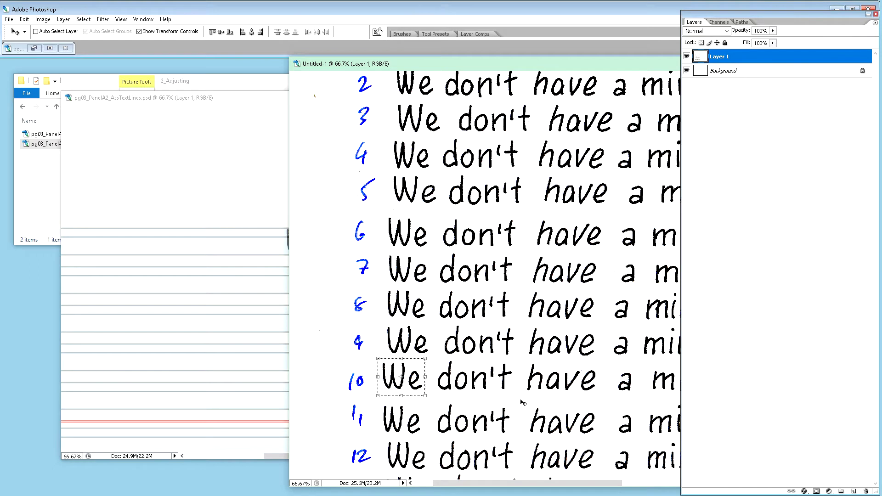
pyautogui.scroll(4, 524, 403)
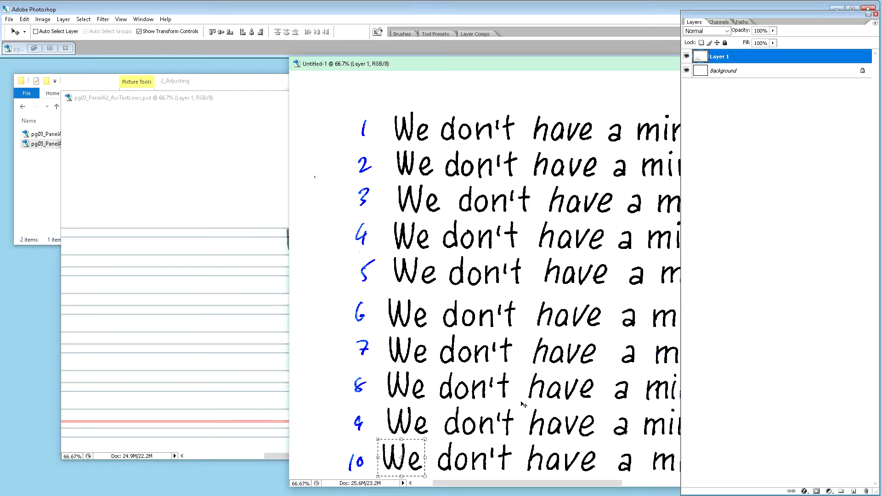
pyautogui.scroll(-2, 524, 405)
pyautogui.scroll(-1, 524, 404)
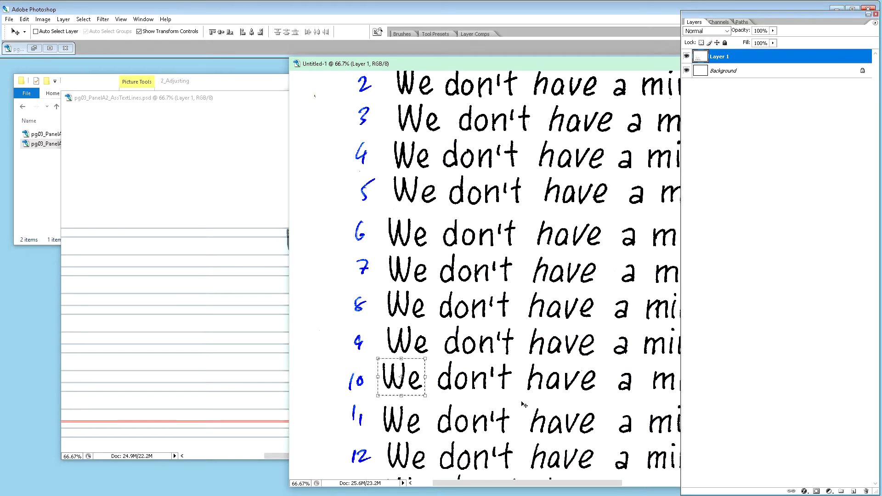
pyautogui.scroll(-1, 524, 404)
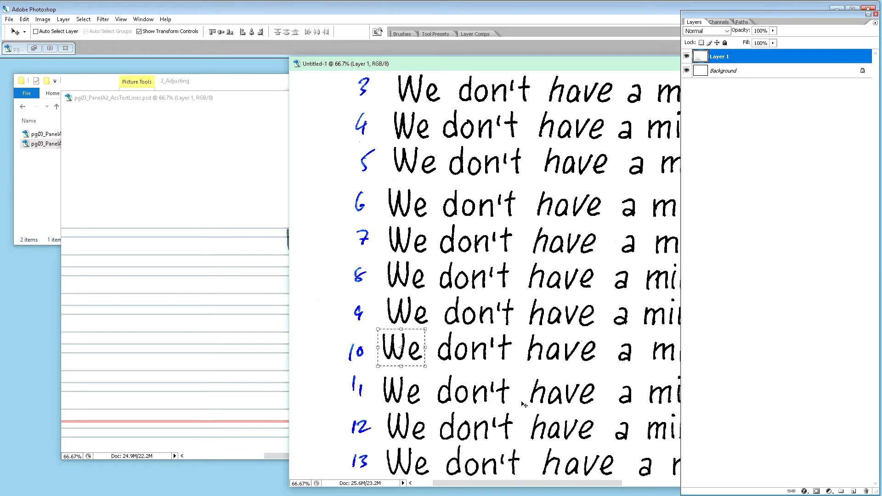
pyautogui.scroll(-2, 524, 404)
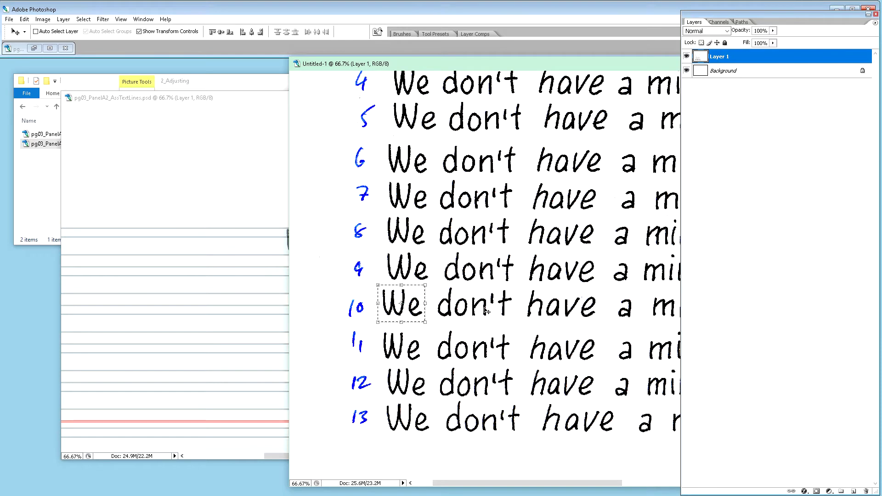
pyautogui.scroll(1, 487, 311)
pyautogui.scroll(6, 487, 311)
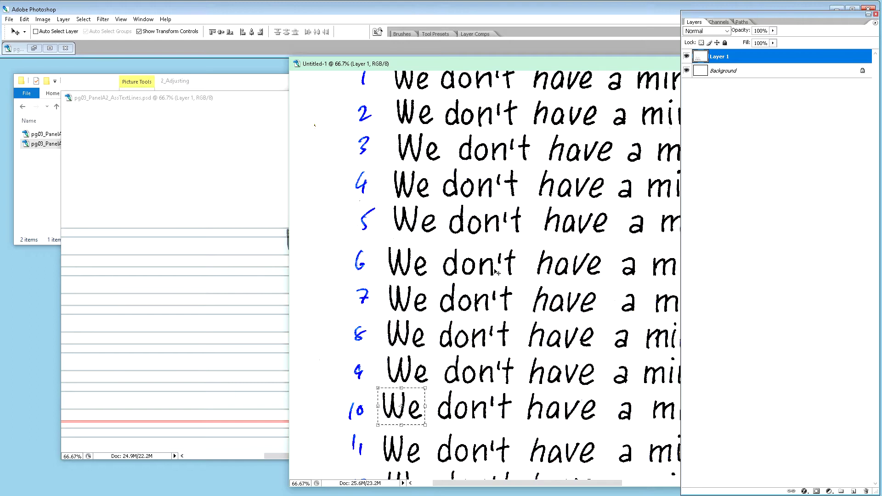
# Marquee 'don't' on line 6 and drop it into the lettering guide.
pyautogui.press('m')
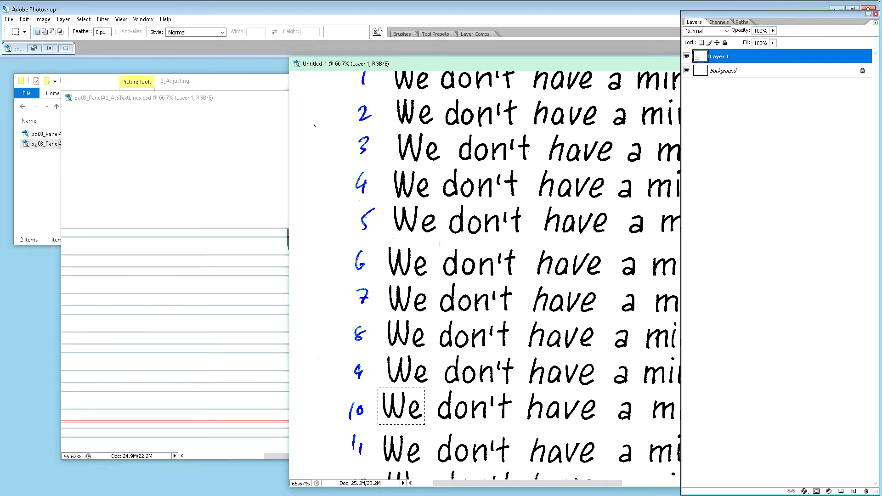
pyautogui.moveTo(441, 244); pyautogui.dragTo(520, 282)
pyautogui.click(226, 277)
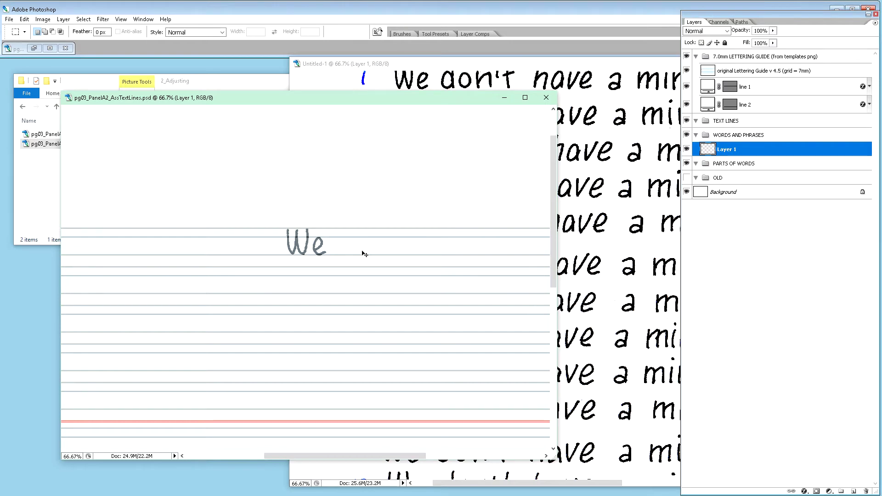
pyautogui.moveTo(362, 251); pyautogui.dragTo(327, 286)
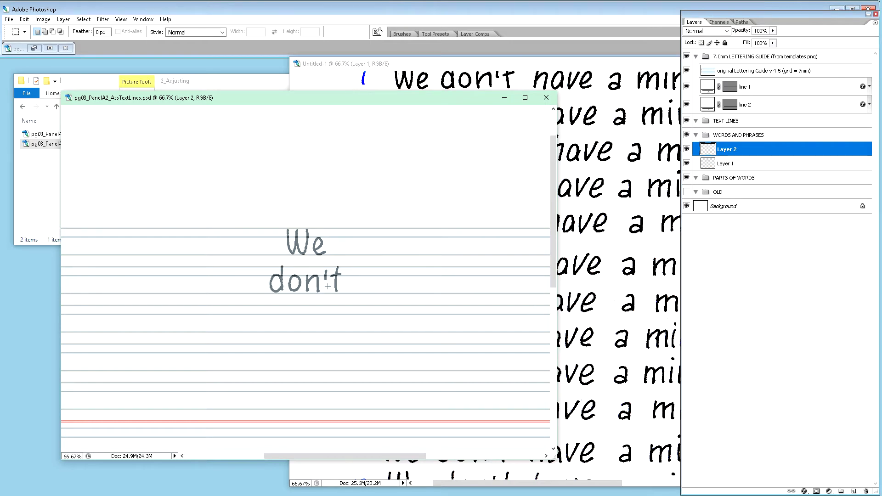
# Place 'don't' beside 'We' on the line and name its layer don't (6).
pyautogui.press('v')
pyautogui.moveTo(318, 290); pyautogui.dragTo(394, 253)
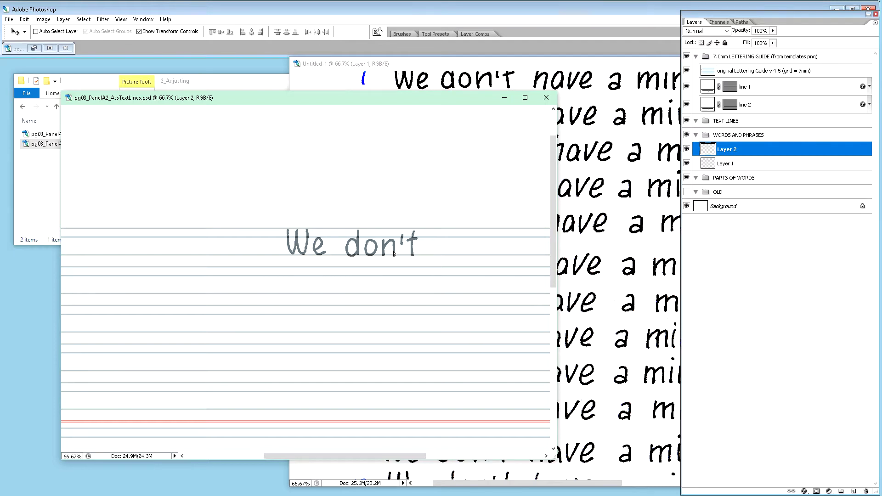
pyautogui.doubleClick(730, 149)
pyautogui.write("don't (6)")
pyautogui.press('Return')
# Rename the pasted We layer in the lettering guide to 'We (10)'.
pyautogui.click(455, 67)
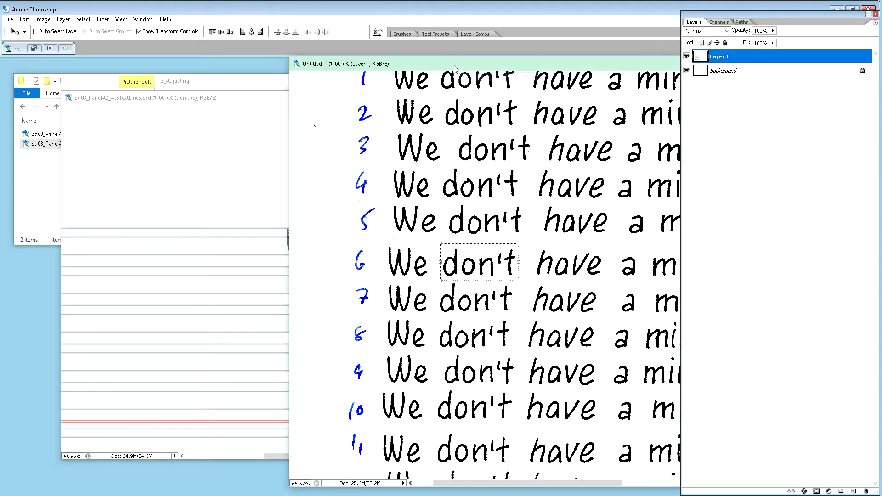
pyautogui.scroll(-4, 526, 342)
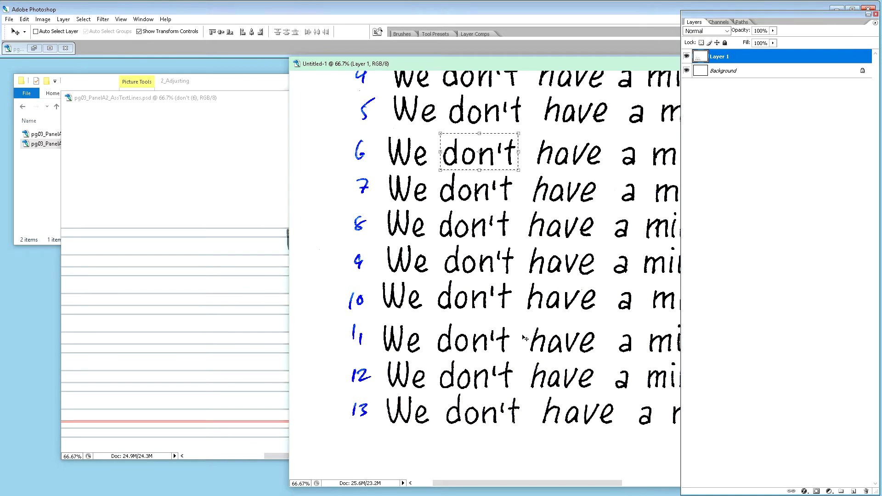
pyautogui.scroll(1, 526, 338)
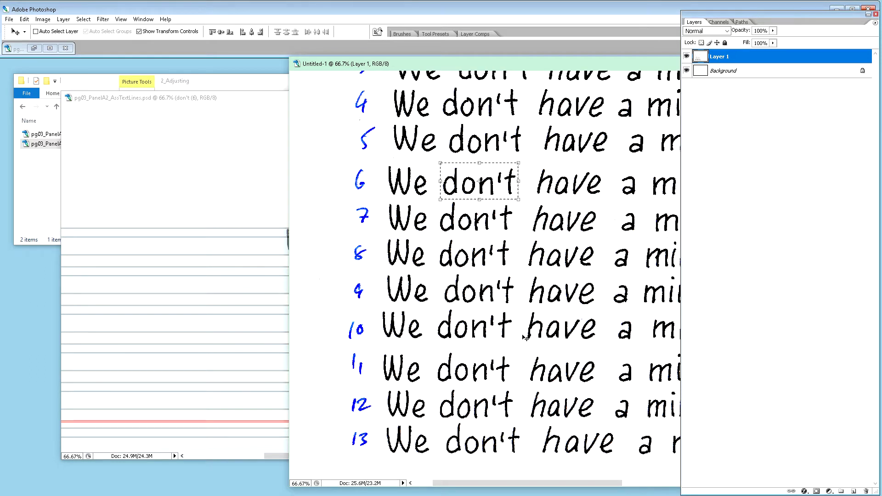
pyautogui.moveTo(473, 67)
pyautogui.mouseDown()
pyautogui.moveTo(539, 54)
pyautogui.moveTo(461, 70)
pyautogui.mouseUp()
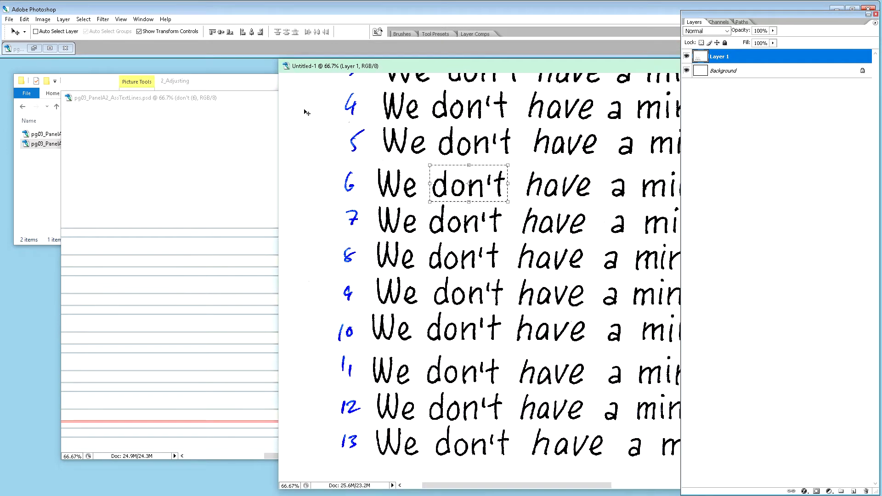
pyautogui.click(258, 99)
pyautogui.doubleClick(725, 164)
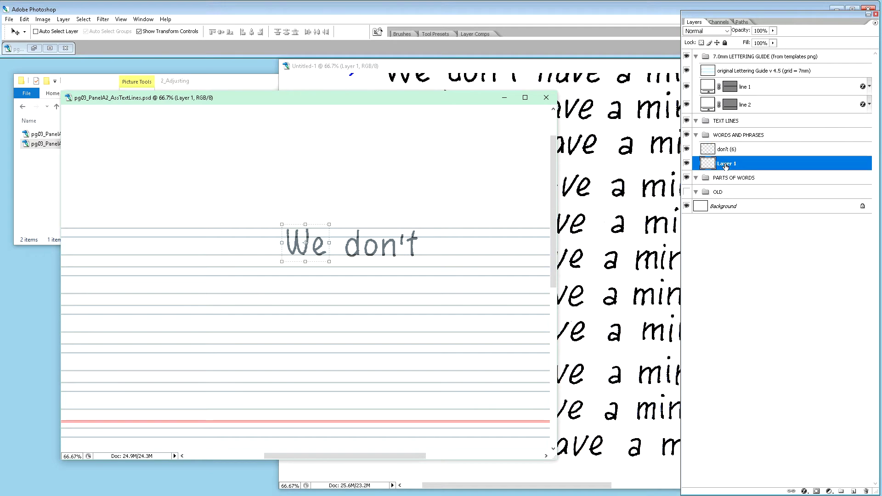
pyautogui.write('We')
pyautogui.write('(10)')
pyautogui.press('Return')
# Stack the We (10) layer above don't (6) and return to the scan copy.
pyautogui.moveTo(746, 164); pyautogui.dragTo(747, 142)
pyautogui.click(564, 68)
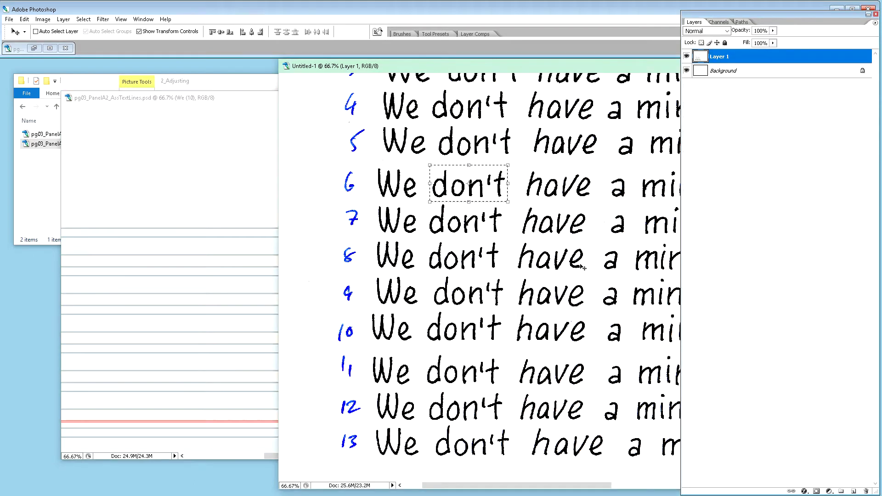
pyautogui.scroll(2, 574, 279)
pyautogui.scroll(2, 574, 279)
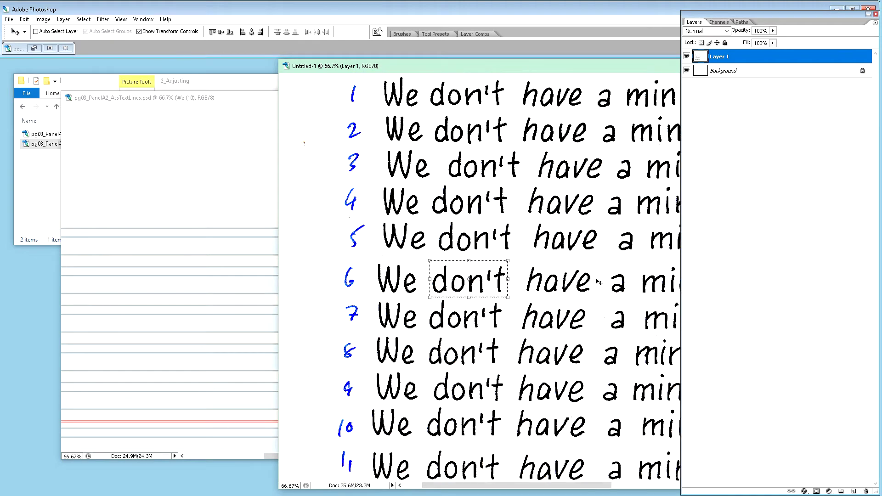
# Scroll up and down through all thirteen handwritten lines in the Untitled-1 scan to compare them.
pyautogui.moveTo(550, 68); pyautogui.dragTo(471, 60)
pyautogui.scroll(2, 480, 79)
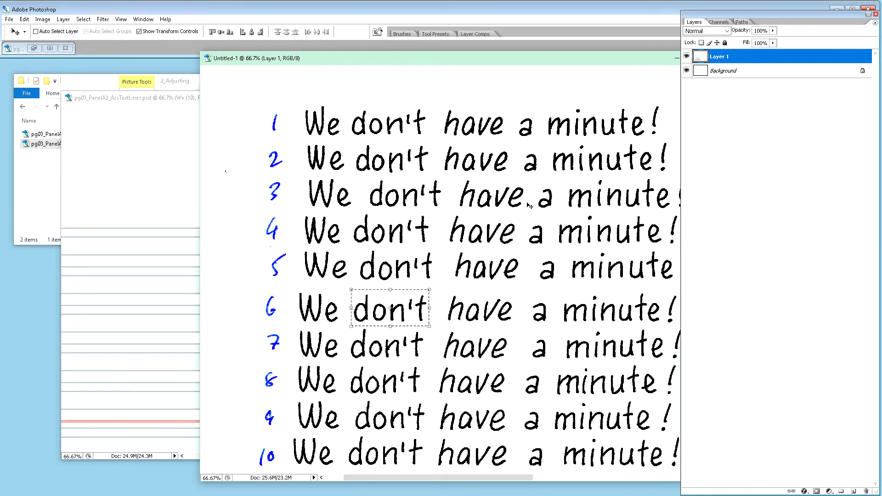
pyautogui.scroll(-2, 530, 216)
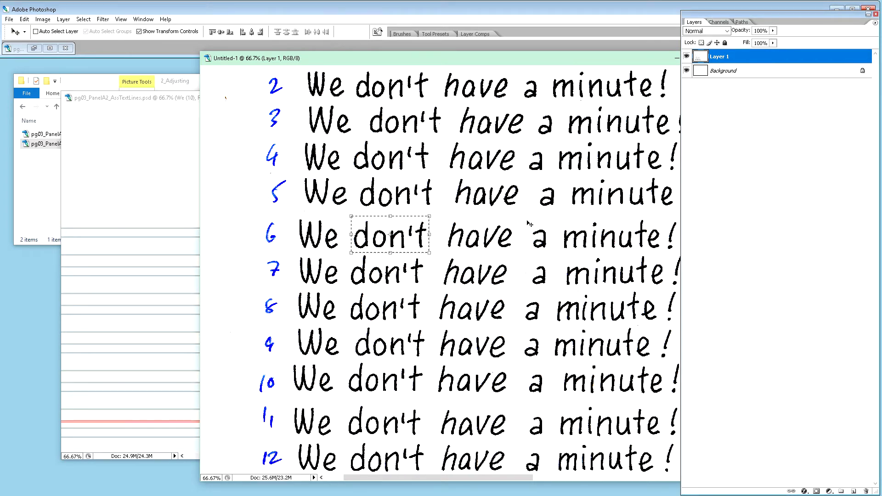
pyautogui.scroll(-1, 530, 224)
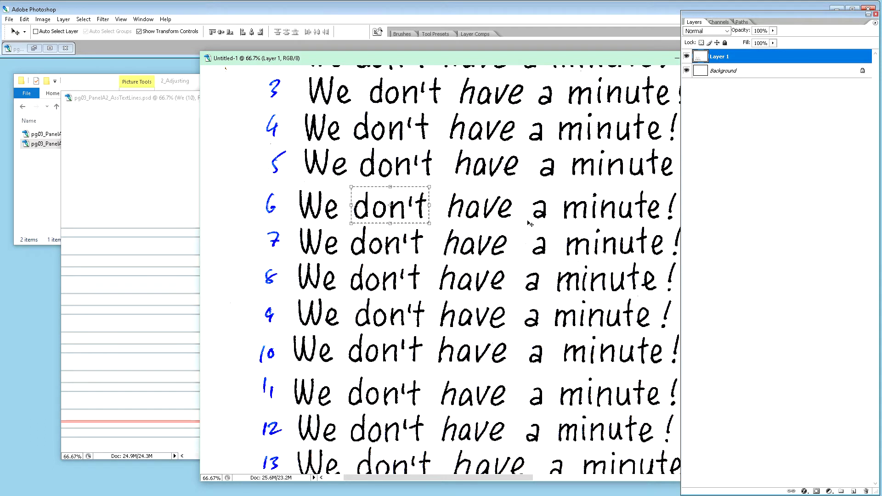
pyautogui.scroll(-1, 530, 224)
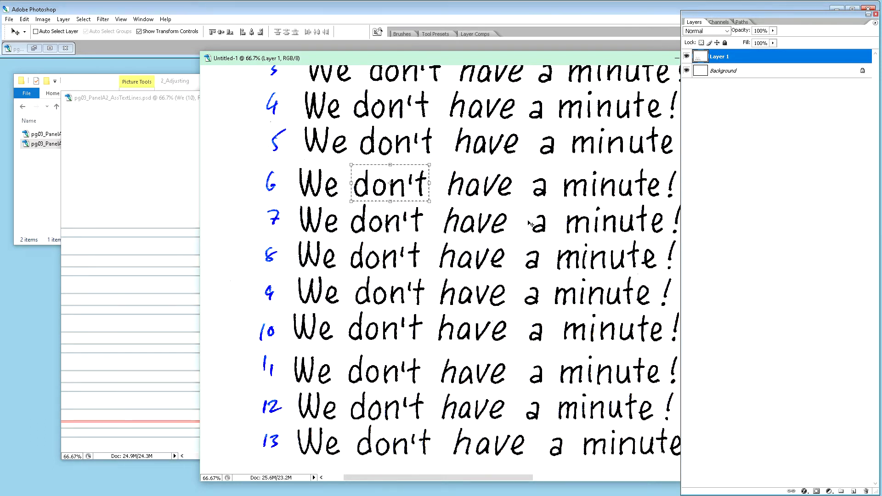
pyautogui.scroll(1, 530, 224)
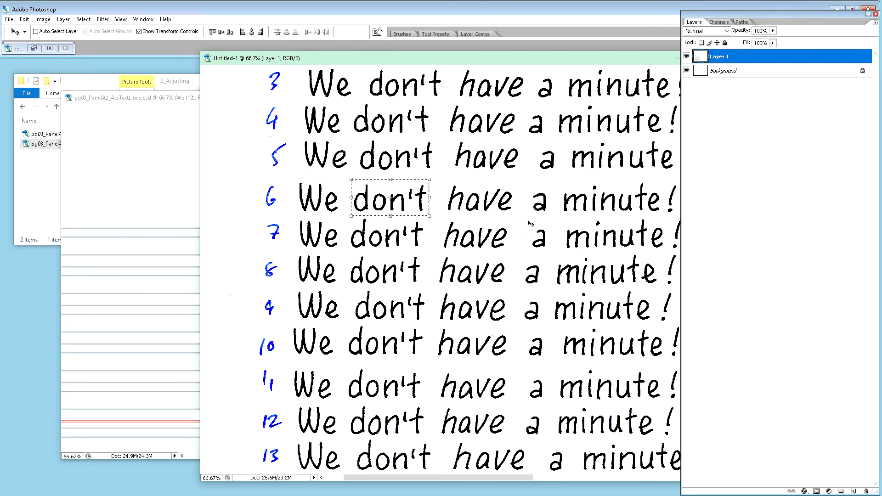
pyautogui.scroll(2, 530, 224)
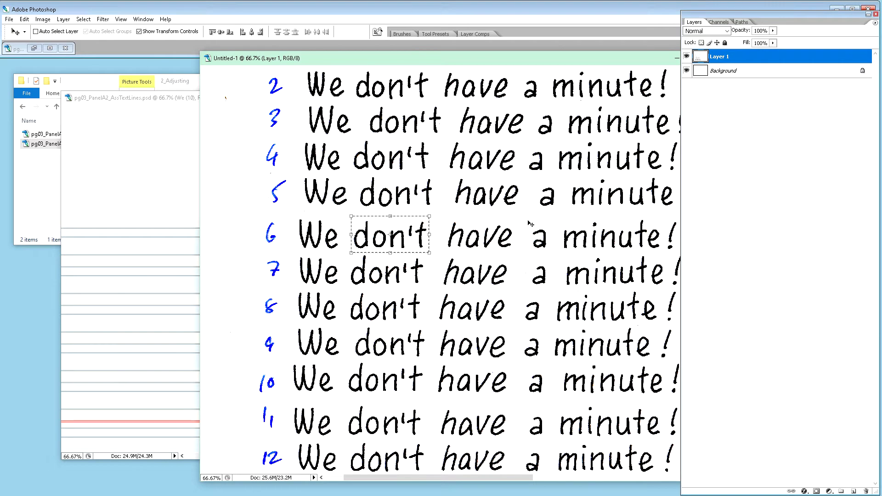
pyautogui.scroll(3, 530, 224)
pyautogui.scroll(2, 530, 224)
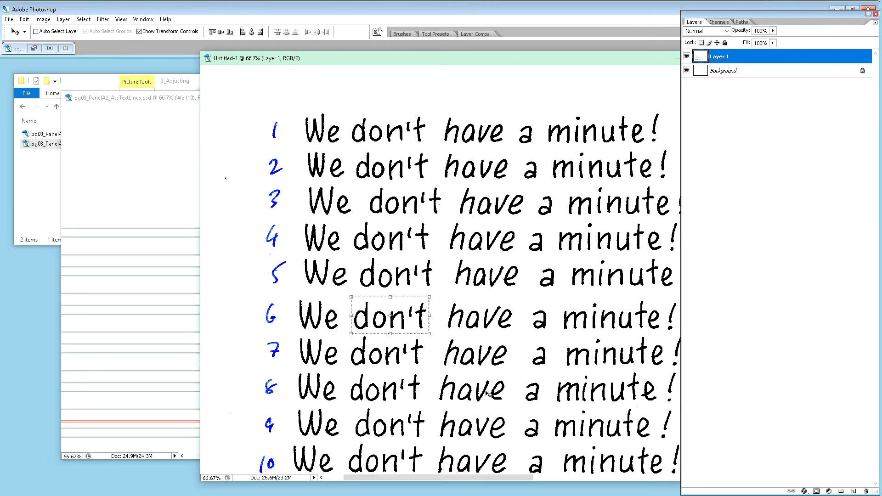
pyautogui.scroll(-1, 491, 393)
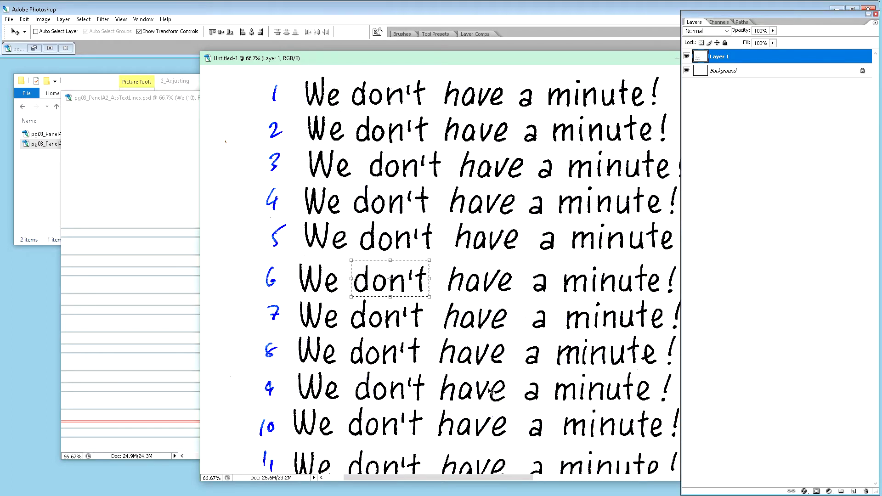
pyautogui.scroll(-2, 490, 393)
pyautogui.scroll(-2, 491, 393)
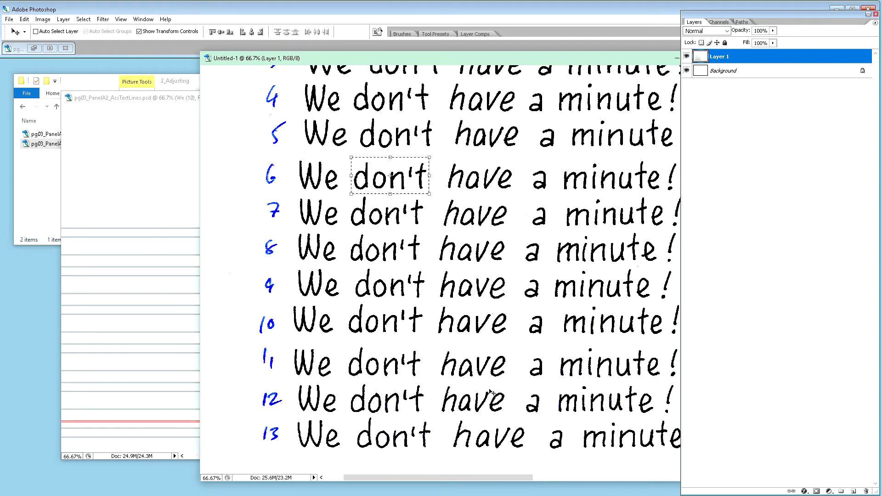
pyautogui.scroll(3, 491, 393)
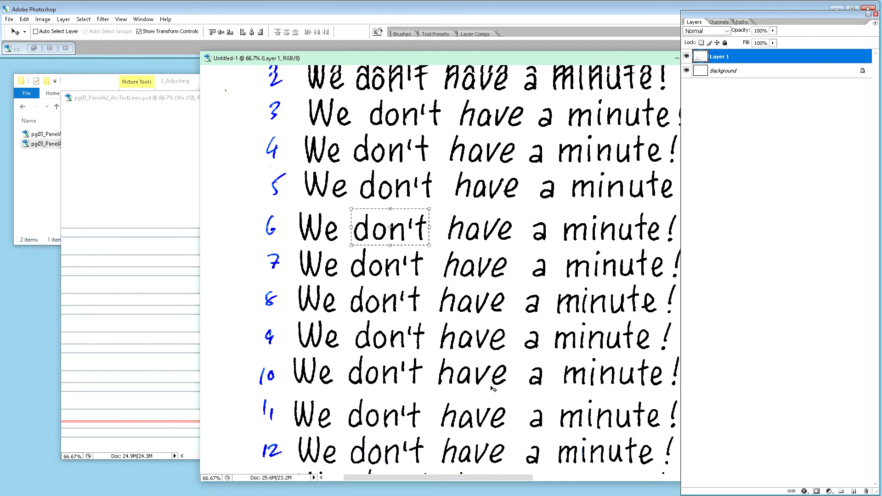
pyautogui.scroll(2, 493, 390)
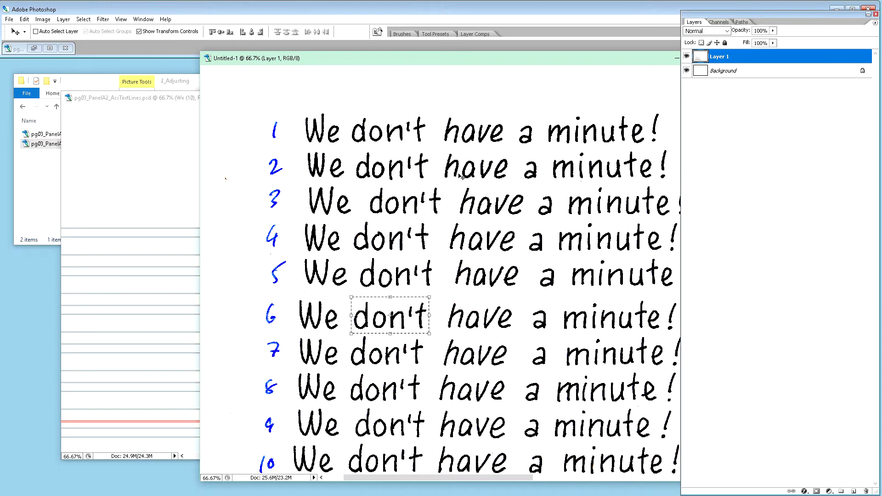
pyautogui.scroll(-1, 472, 189)
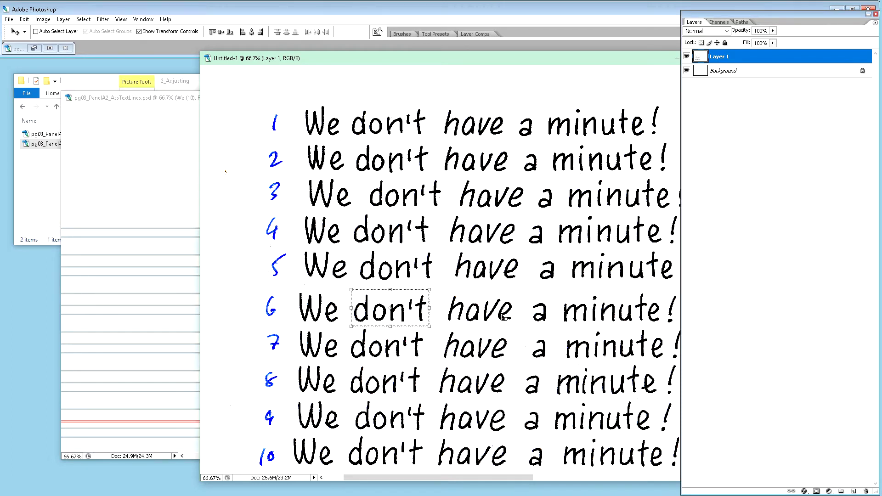
pyautogui.scroll(-2, 493, 390)
pyautogui.scroll(-2, 493, 389)
pyautogui.scroll(-1, 493, 389)
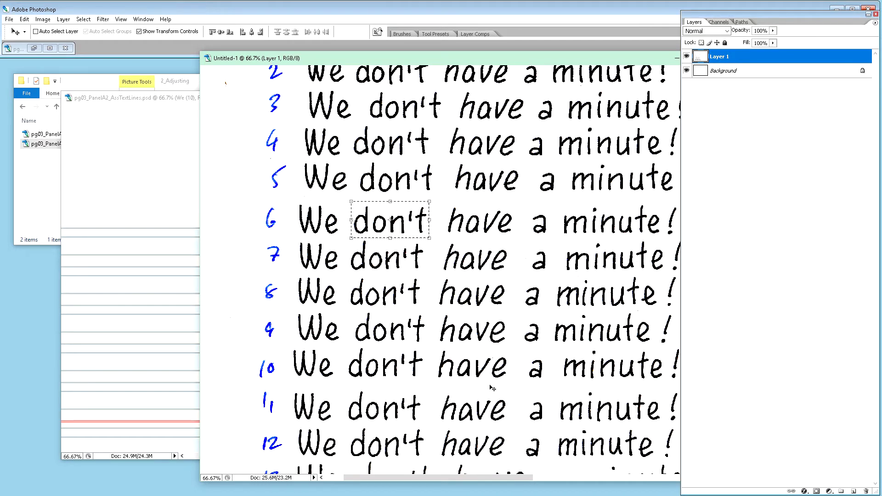
pyautogui.scroll(-1, 493, 388)
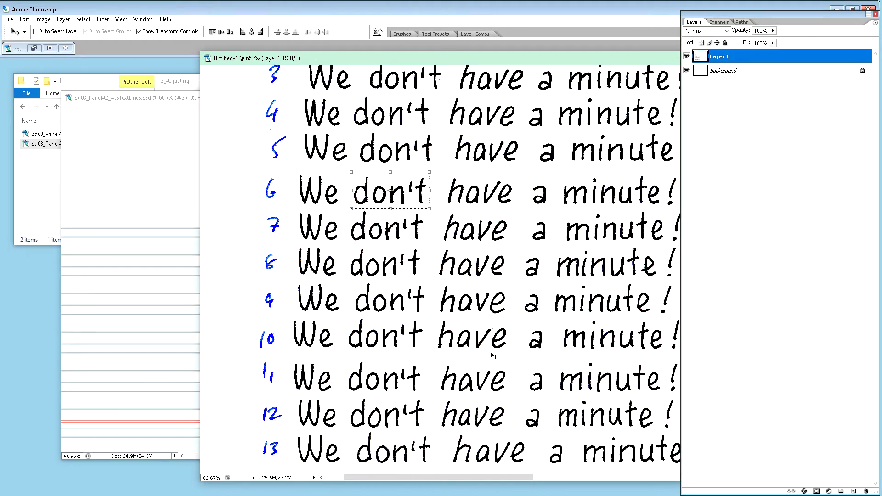
pyautogui.scroll(-1, 494, 358)
pyautogui.scroll(-1, 495, 358)
pyautogui.scroll(-1, 495, 345)
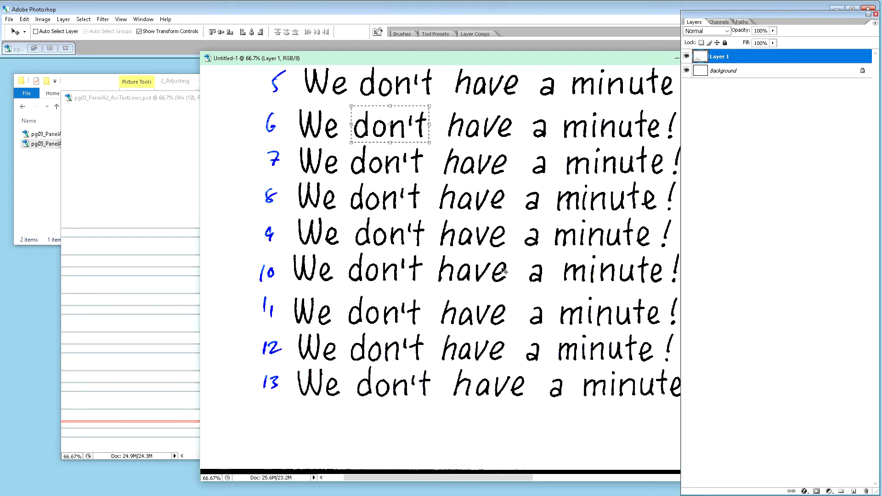
pyautogui.scroll(1, 510, 237)
pyautogui.scroll(7, 510, 237)
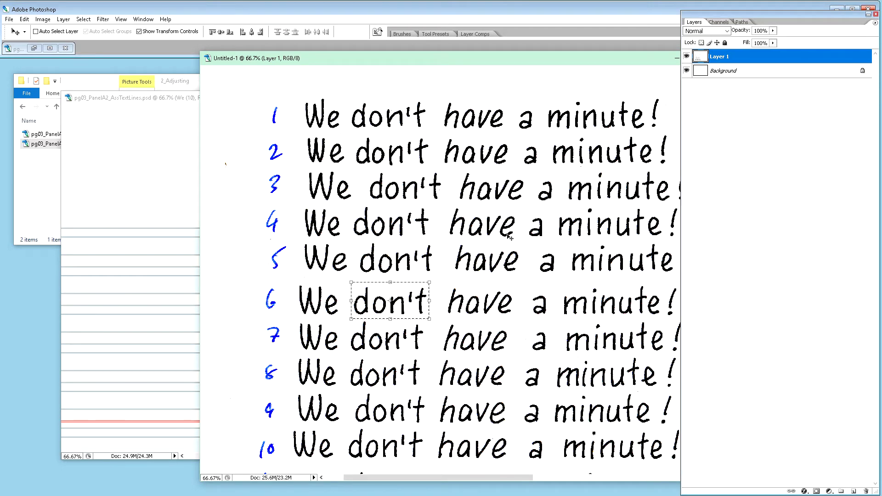
pyautogui.scroll(3, 510, 237)
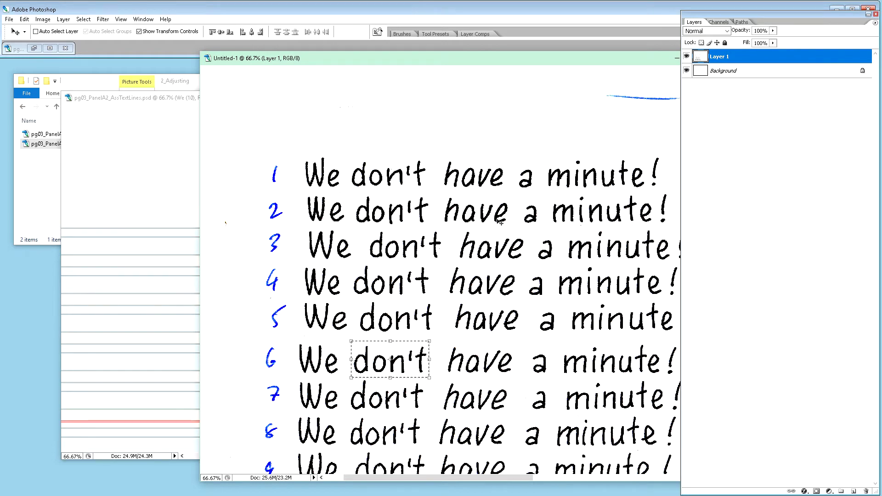
# Copy 'have' from line 2 and place it evenly after 'We don't' in the guide.
pyautogui.press('m')
pyautogui.moveTo(440, 193); pyautogui.dragTo(512, 227)
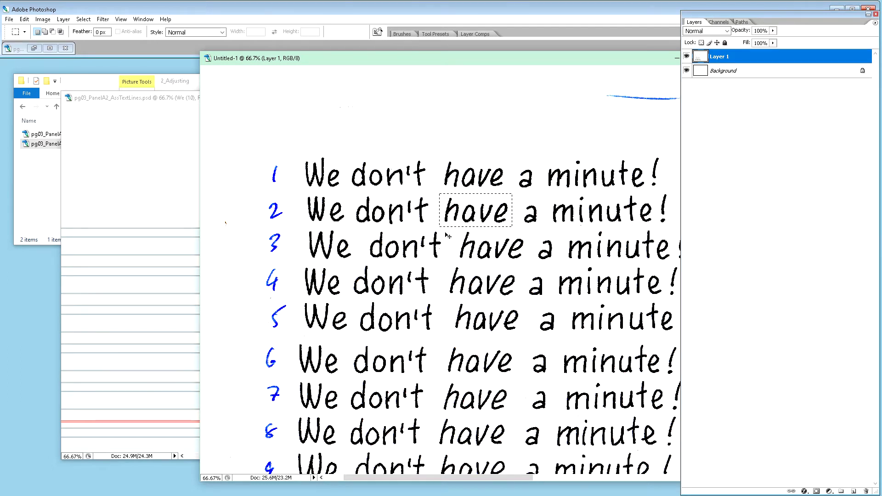
pyautogui.click(195, 236)
pyautogui.hotkey('ctrl', 'v')
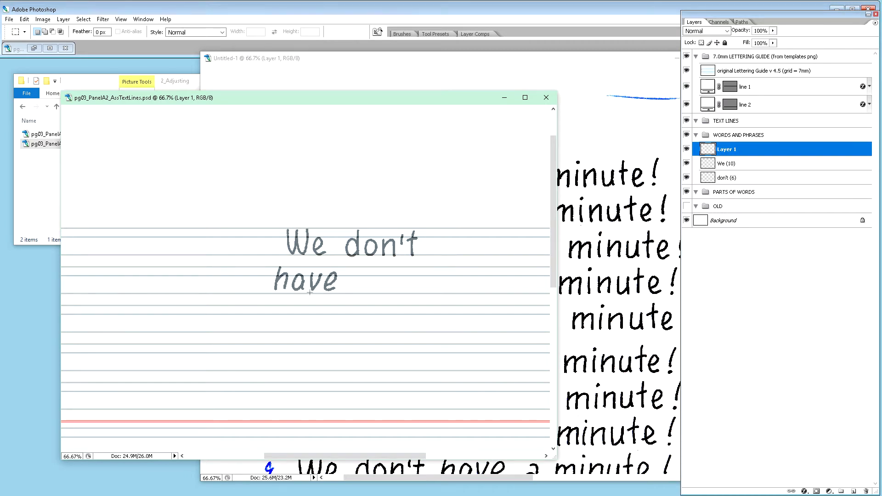
pyautogui.press('v')
pyautogui.moveTo(325, 291); pyautogui.dragTo(484, 254)
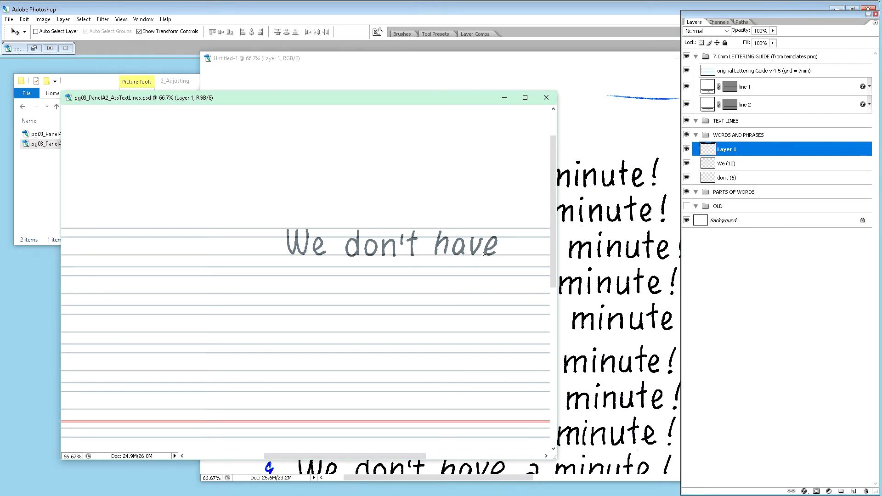
pyautogui.moveTo(483, 254); pyautogui.dragTo(491, 256)
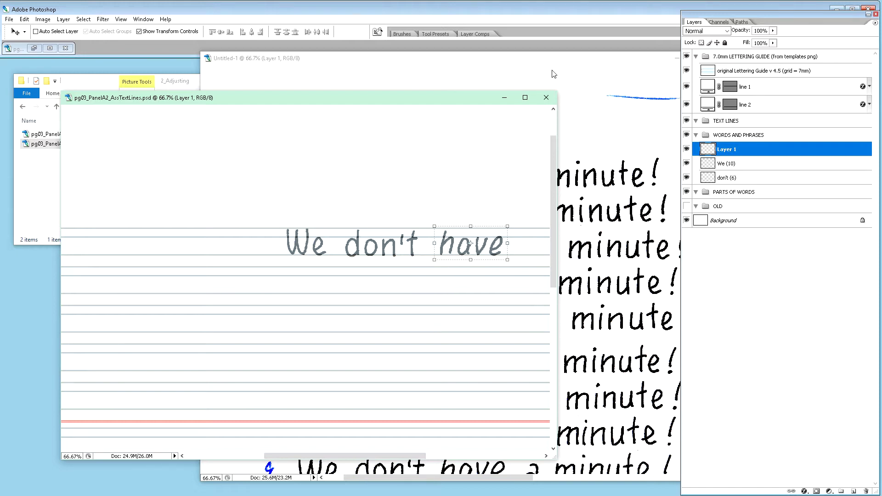
# Name the have layer HAVE (2) and move it below don't (6).
pyautogui.moveTo(474, 102)
pyautogui.mouseDown()
pyautogui.moveTo(354, 94)
pyautogui.moveTo(282, 68)
pyautogui.moveTo(468, 87)
pyautogui.mouseUp()
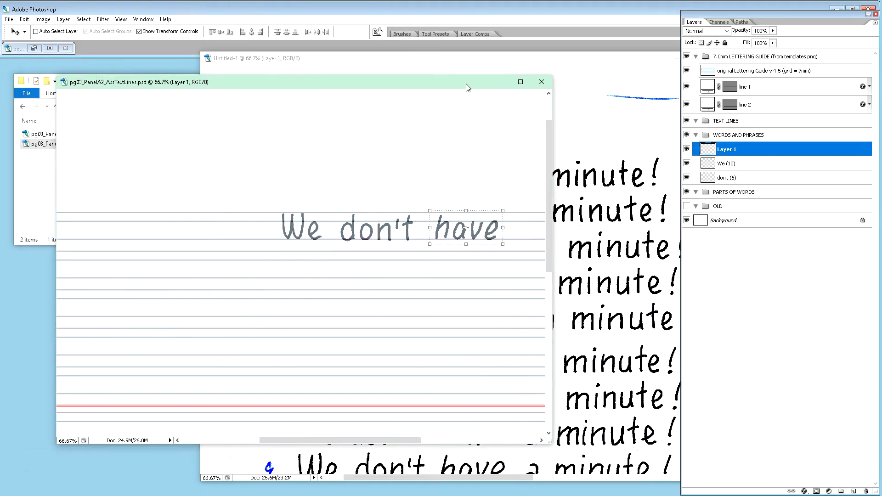
pyautogui.doubleClick(729, 149)
pyautogui.write('HAVE (2')
pyautogui.press('Return')
pyautogui.moveTo(735, 154); pyautogui.dragTo(738, 190)
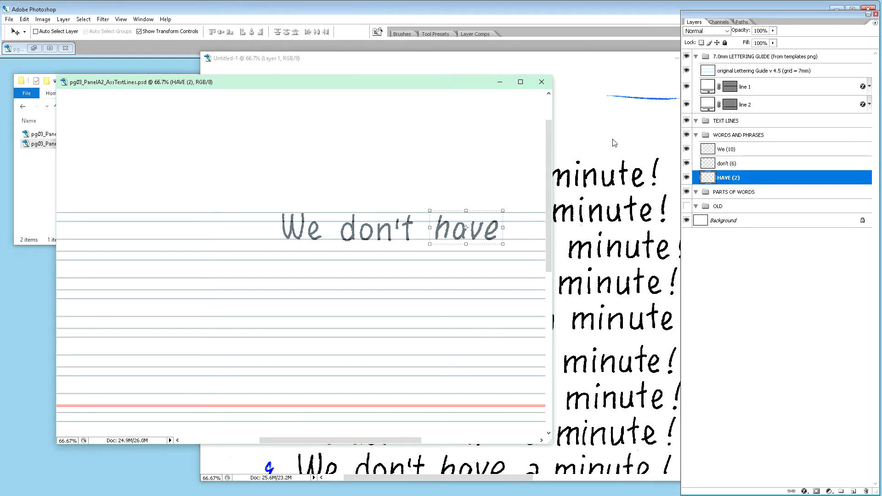
pyautogui.click(642, 121)
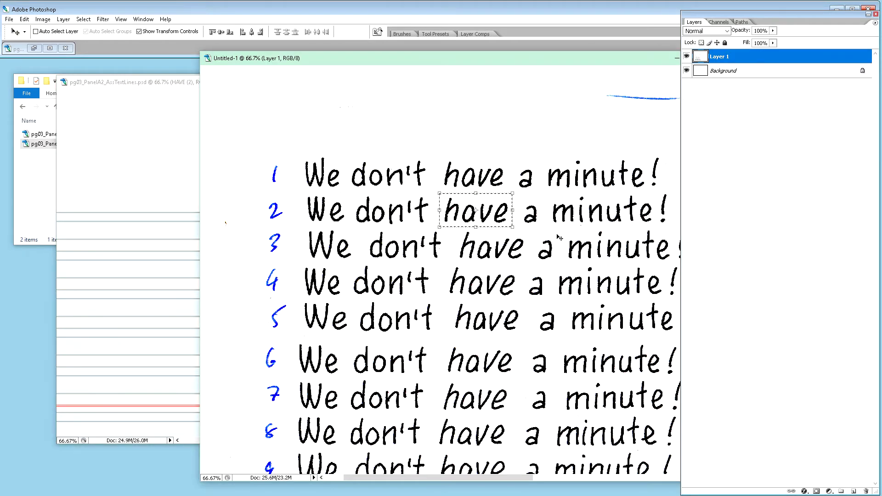
pyautogui.scroll(-5, 563, 276)
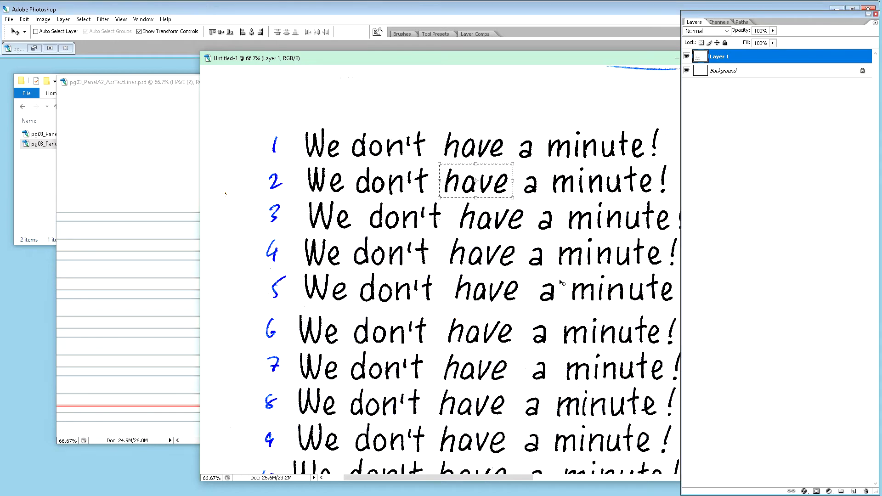
pyautogui.scroll(-3, 562, 281)
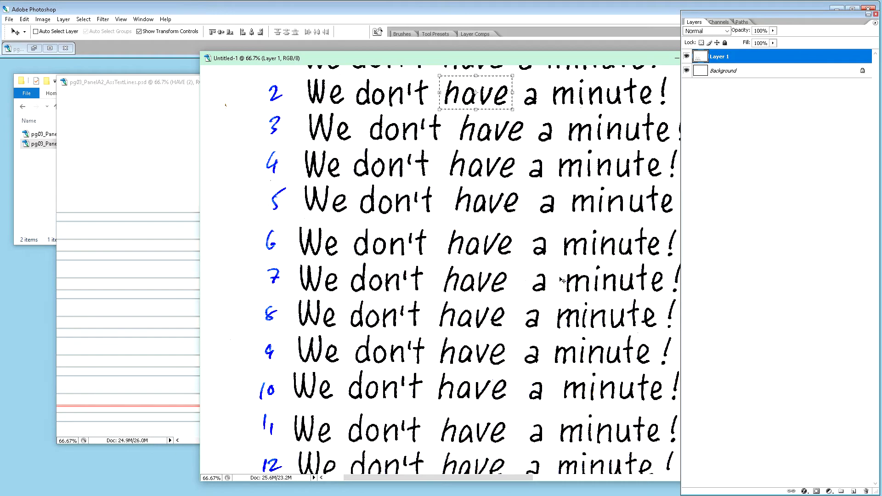
pyautogui.scroll(-2, 564, 280)
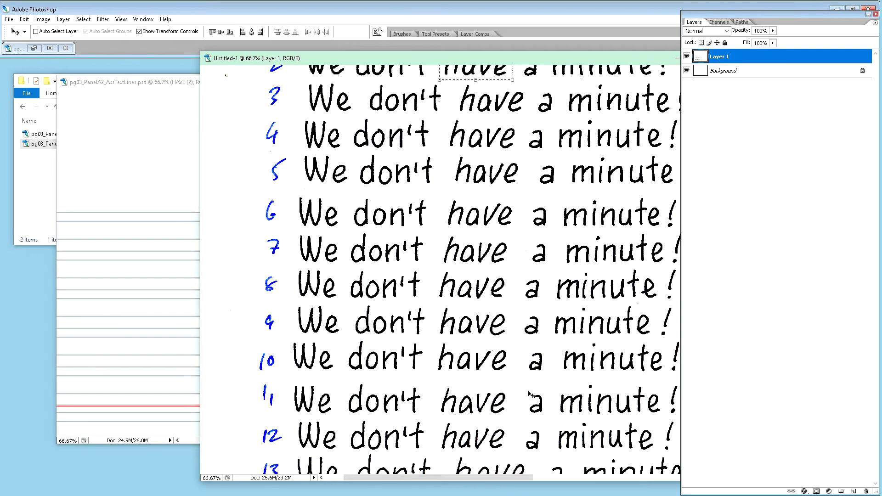
pyautogui.moveTo(517, 478); pyautogui.dragTo(553, 479)
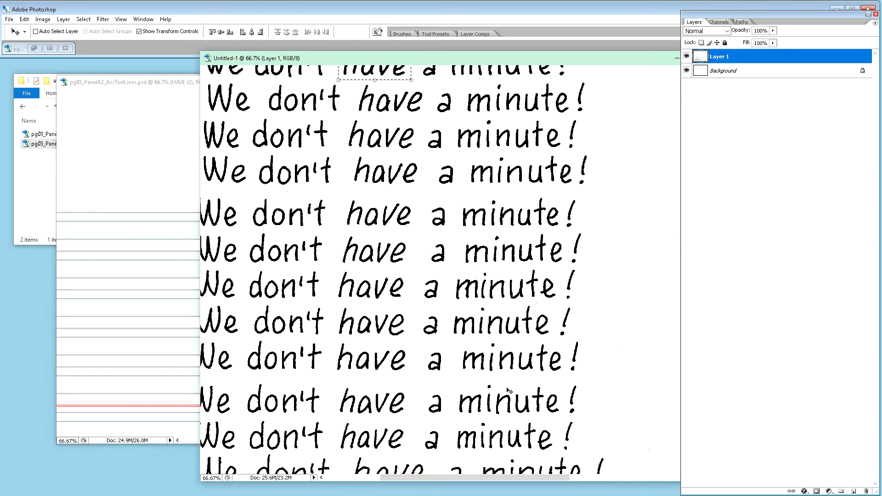
pyautogui.scroll(-5, 510, 393)
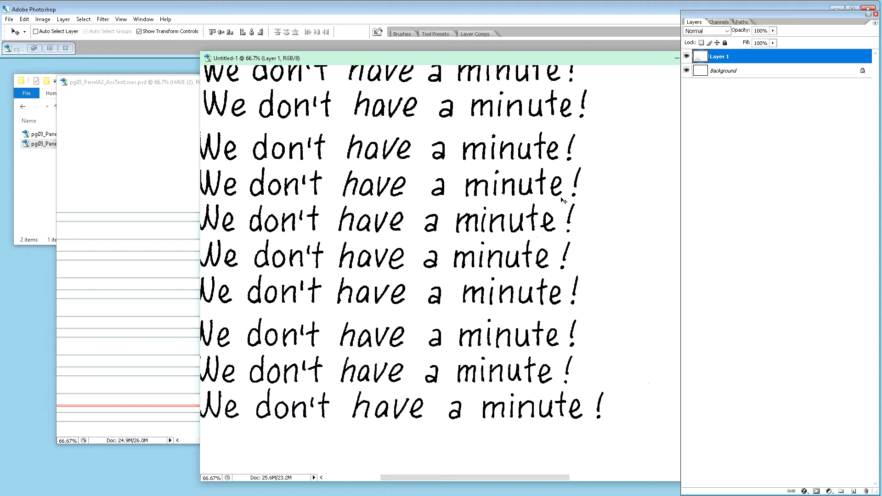
pyautogui.scroll(3, 566, 203)
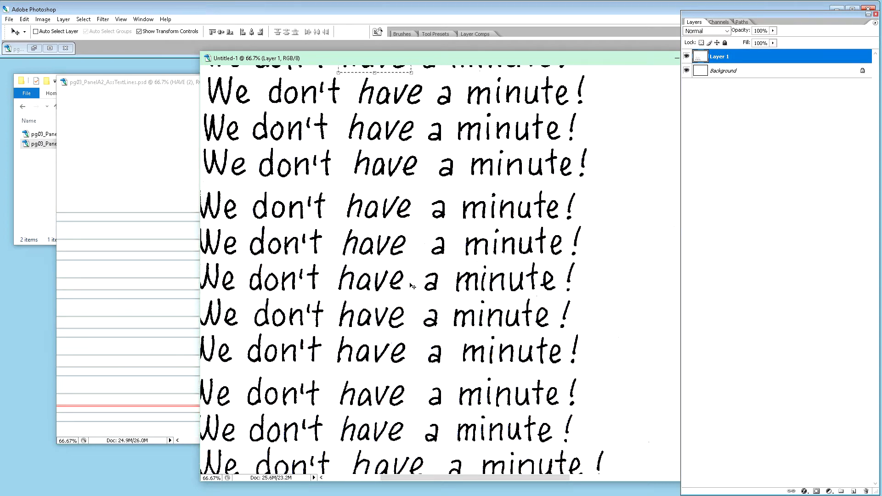
pyautogui.moveTo(409, 476); pyautogui.dragTo(384, 476)
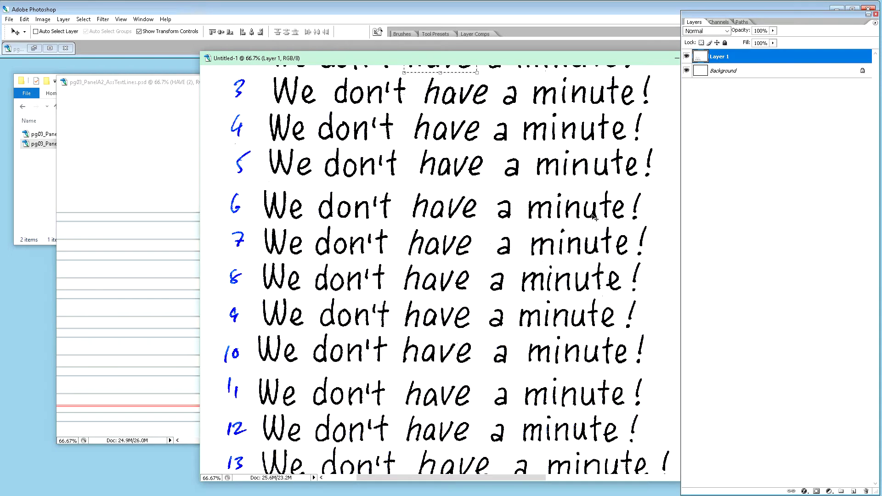
pyautogui.scroll(4, 595, 218)
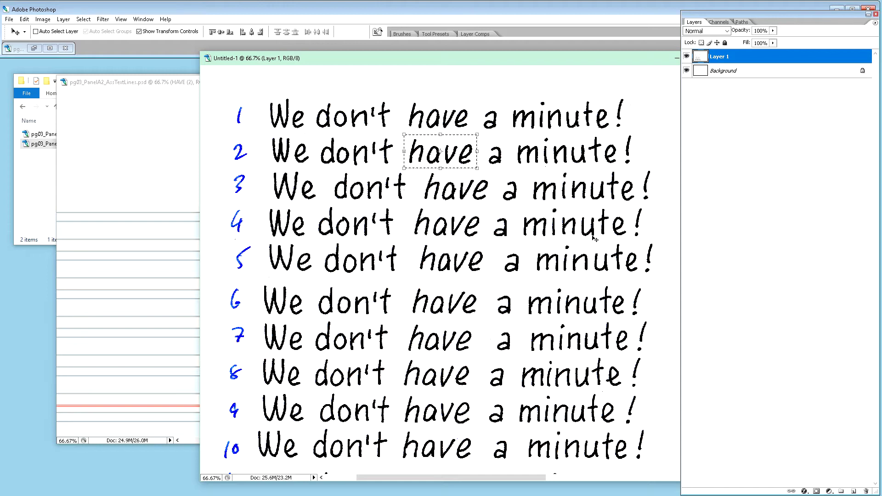
pyautogui.scroll(-1, 595, 238)
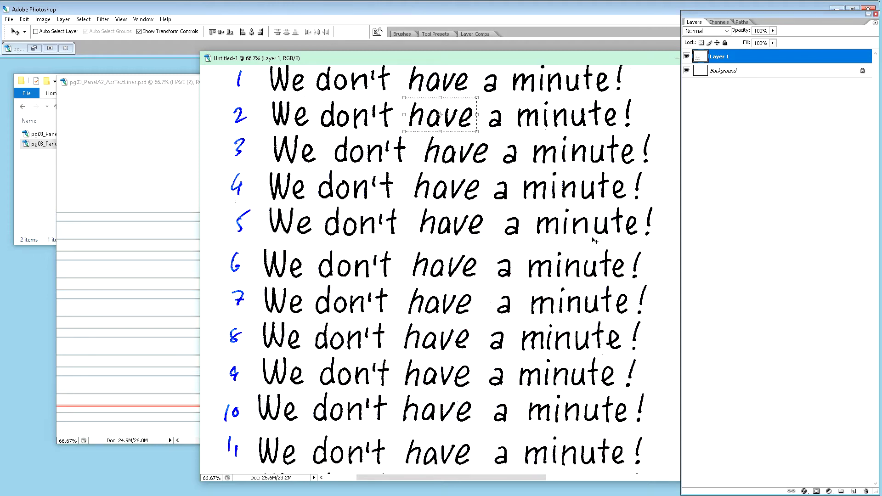
pyautogui.scroll(-1, 596, 240)
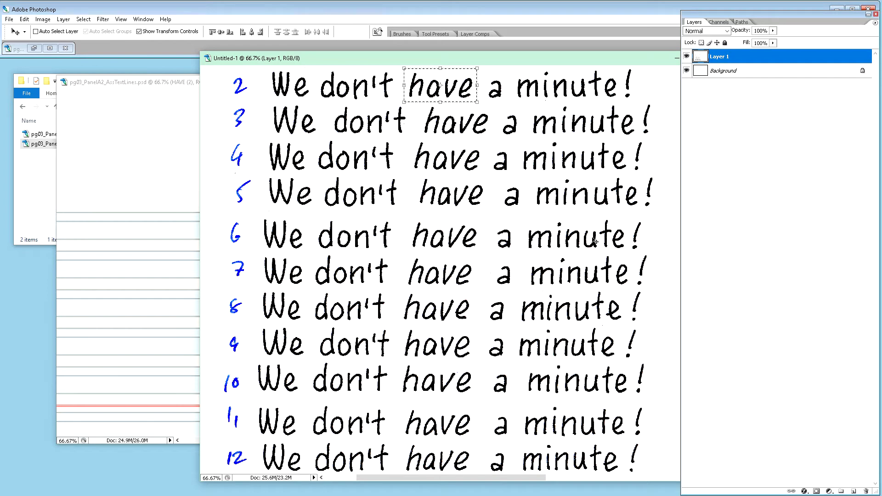
pyautogui.scroll(-1, 595, 240)
pyautogui.scroll(-1, 595, 240)
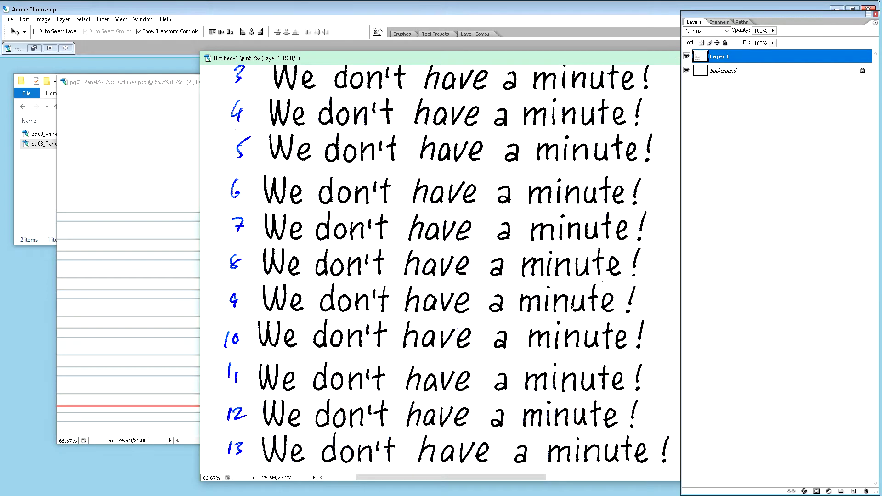
pyautogui.scroll(-1, 583, 301)
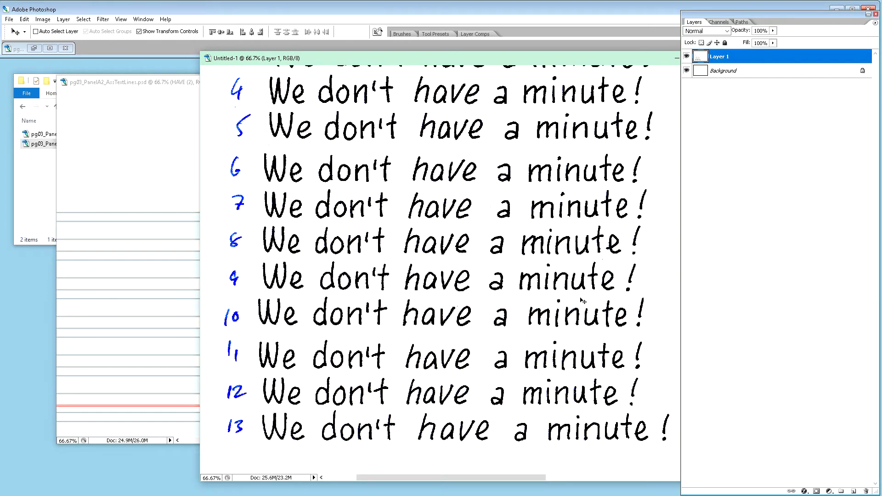
pyautogui.scroll(-1, 583, 301)
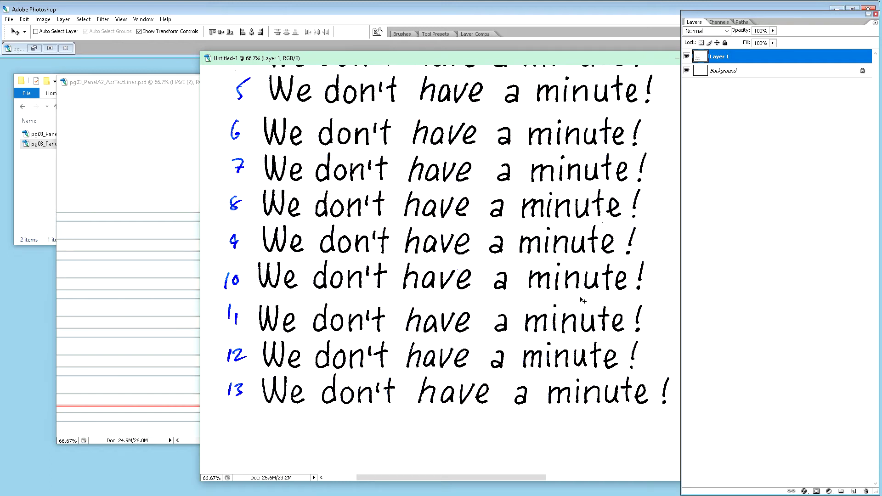
pyautogui.scroll(2, 585, 317)
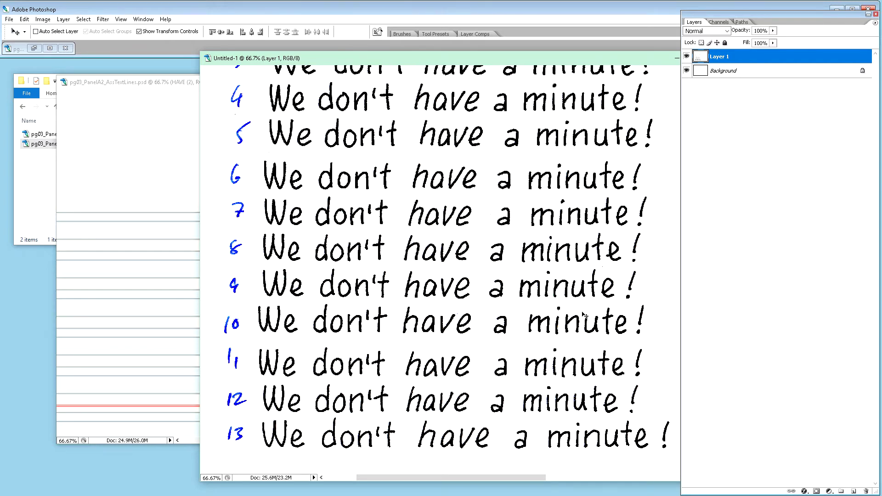
pyautogui.scroll(4, 583, 315)
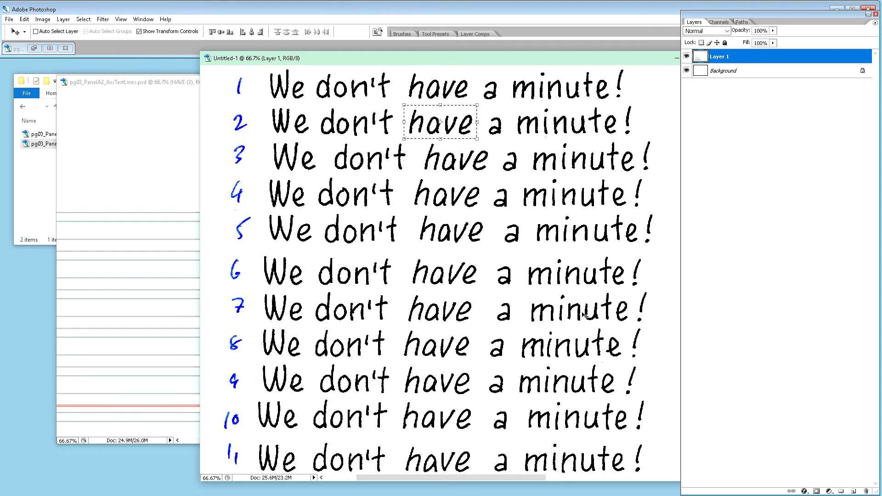
pyautogui.scroll(2, 585, 316)
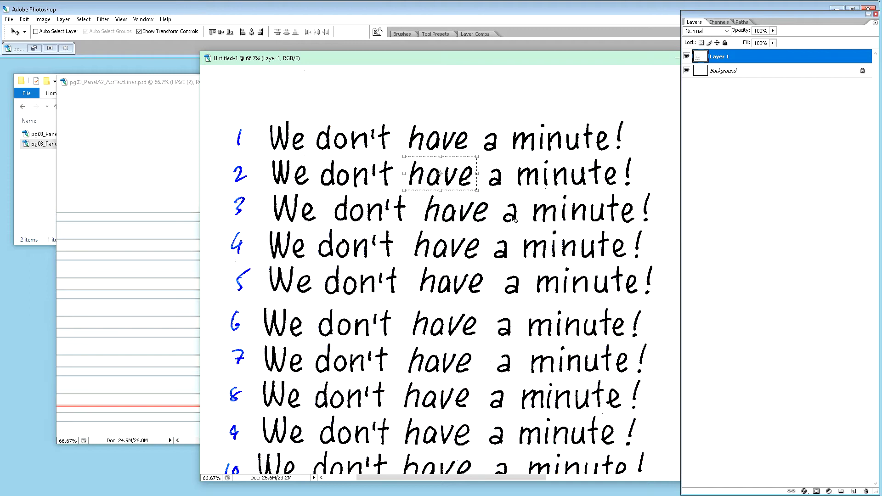
pyautogui.press('m')
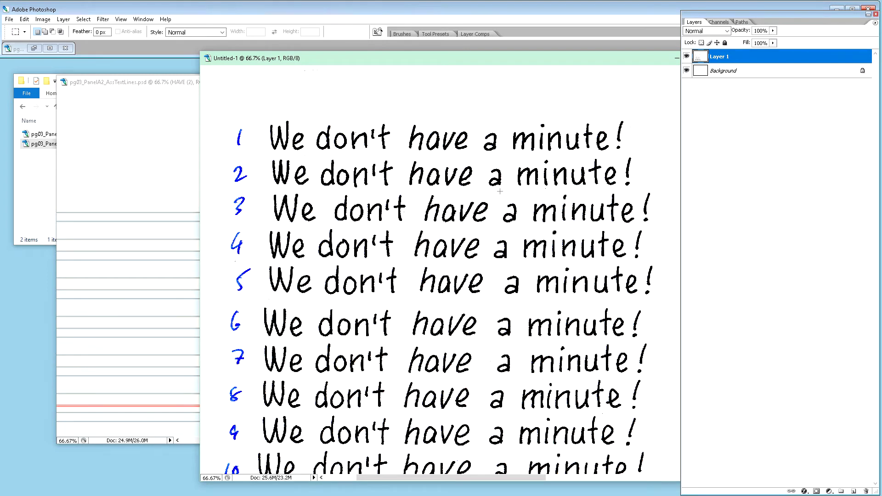
# Copy 'a minute!' from line 3 and place it right after 'have' on the guide line.
pyautogui.moveTo(500, 192); pyautogui.dragTo(661, 226)
pyautogui.click(184, 242)
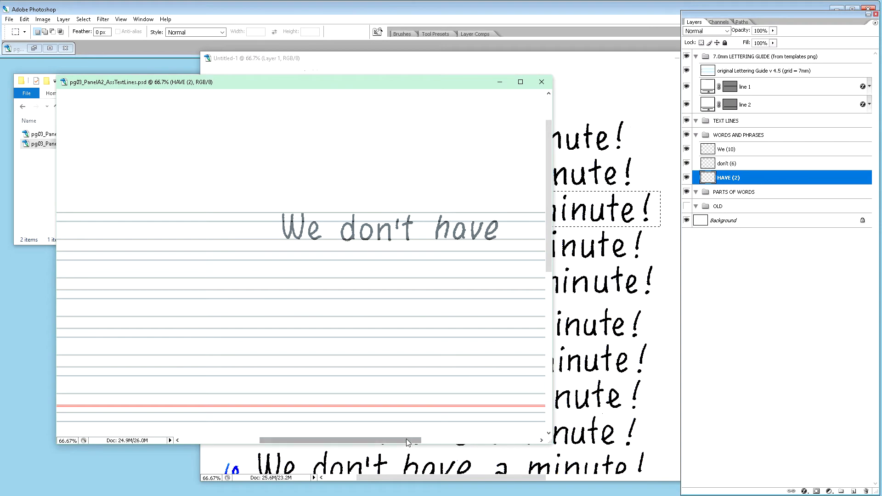
pyautogui.moveTo(407, 440); pyautogui.dragTo(479, 438)
pyautogui.hotkey('ctrl', 'shift', 'alt', 'n')
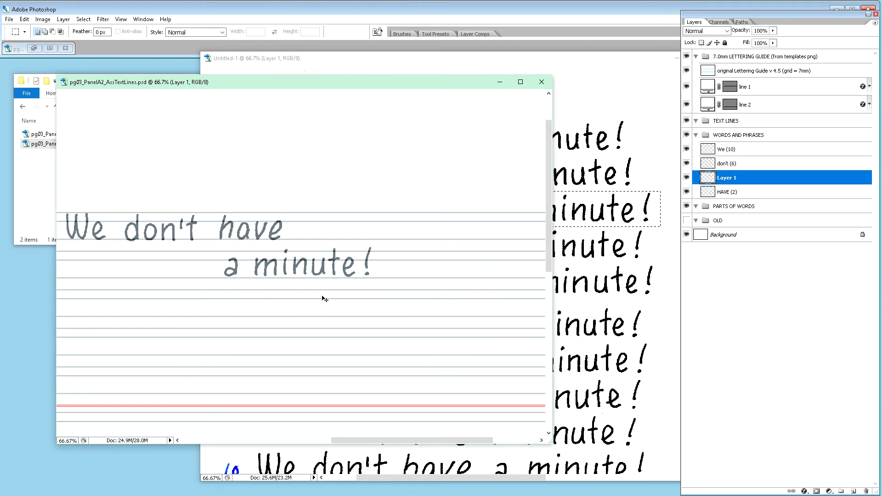
pyautogui.press('v')
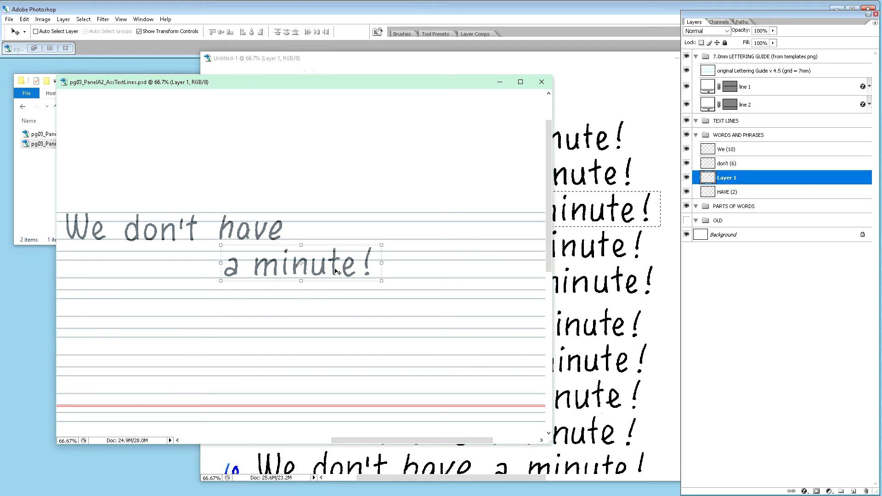
pyautogui.moveTo(334, 271); pyautogui.dragTo(405, 236)
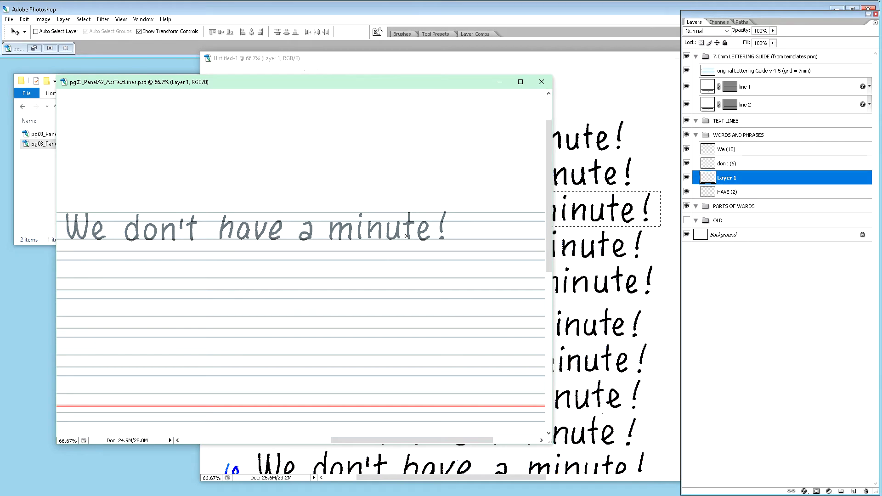
pyautogui.press('Right')
pyautogui.press('Right')
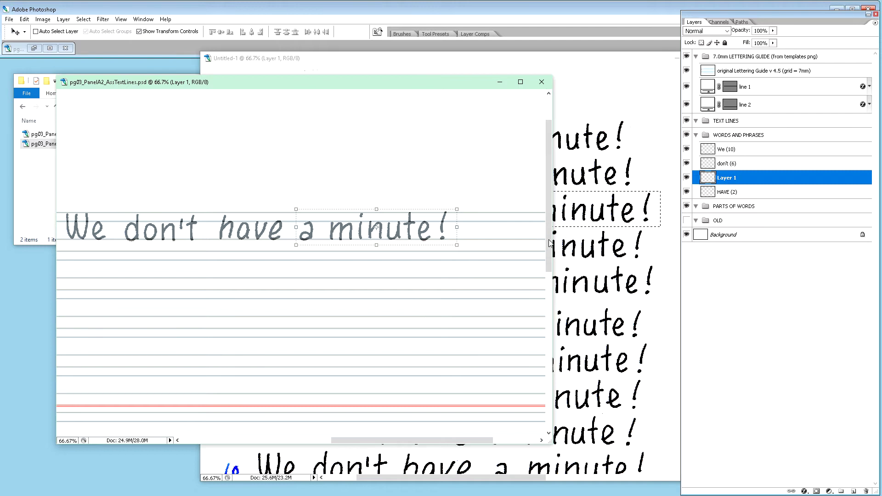
# Name the layer 'a minute (3)' and stack it below HAVE (2).
pyautogui.doubleClick(725, 177)
pyautogui.write('a minute (3')
pyautogui.press('Return')
pyautogui.moveTo(724, 179); pyautogui.dragTo(727, 198)
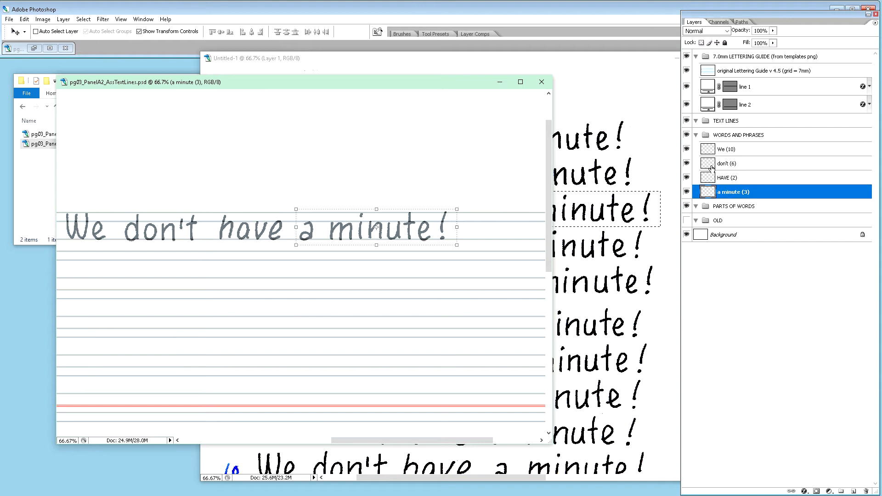
pyautogui.moveTo(420, 91); pyautogui.dragTo(467, 83)
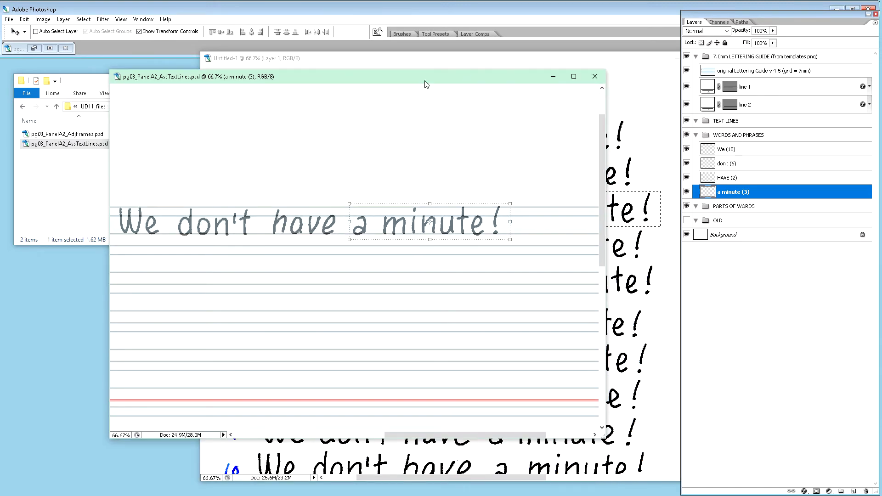
pyautogui.moveTo(428, 83); pyautogui.dragTo(431, 197)
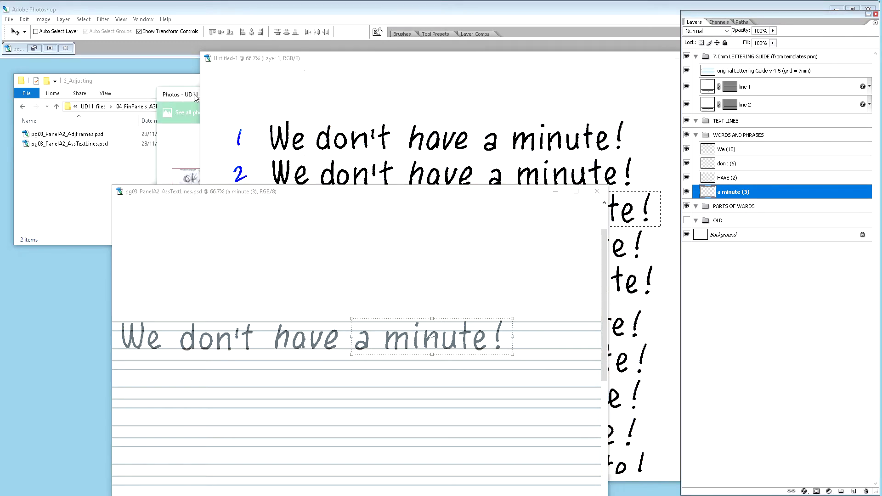
pyautogui.moveTo(197, 91); pyautogui.dragTo(73, 90)
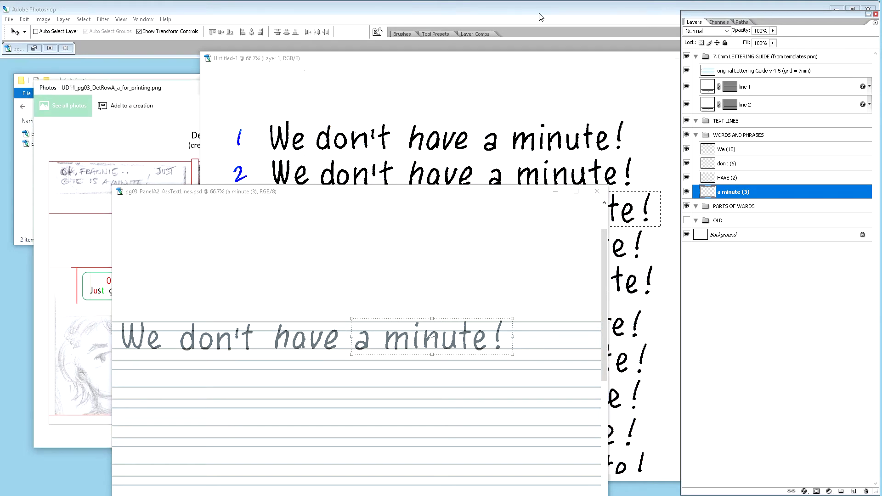
pyautogui.click(837, 9)
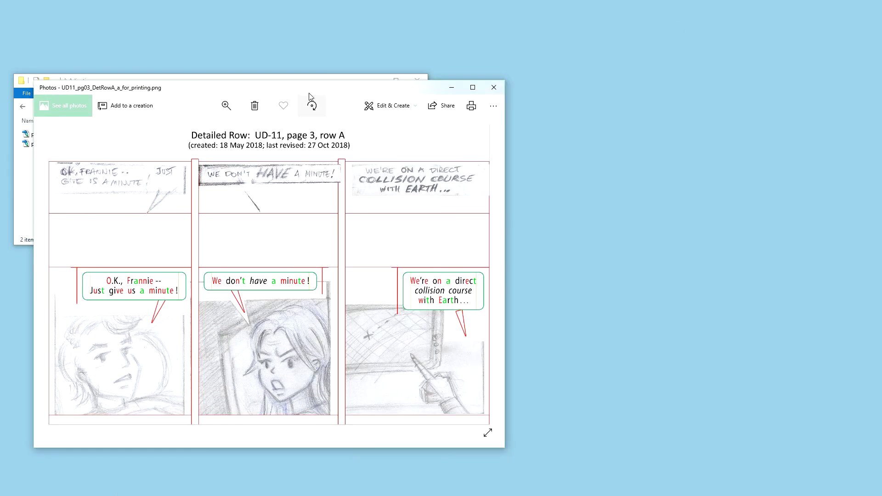
pyautogui.moveTo(309, 92); pyautogui.dragTo(322, 29)
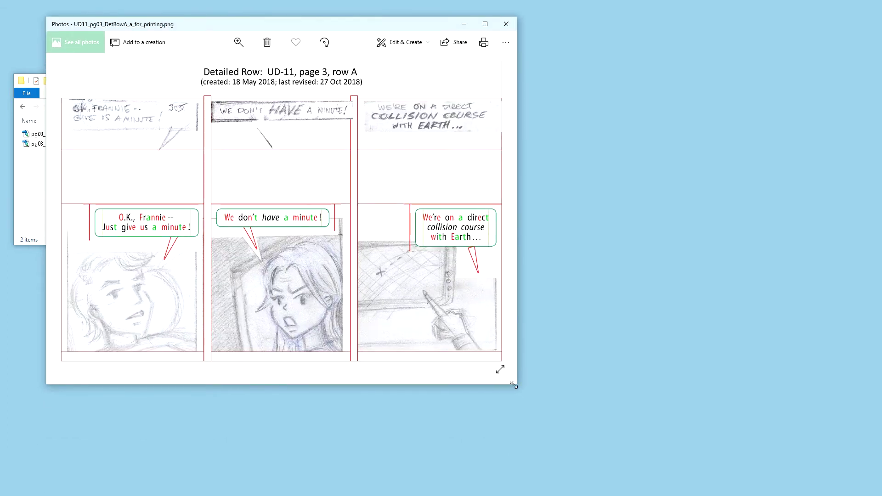
pyautogui.moveTo(517, 386); pyautogui.dragTo(775, 492)
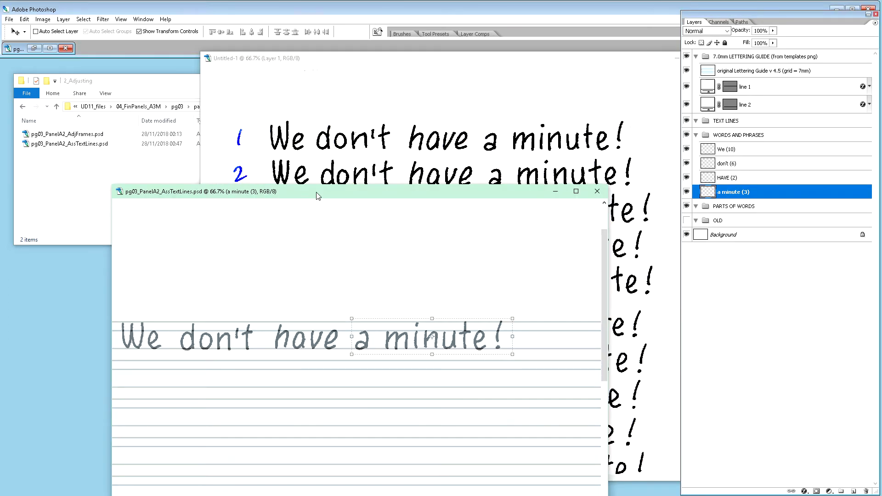
# Enlarge and reposition the lettering guide window, then bring the Untitled-1 numbered-lines scan forward.
pyautogui.moveTo(318, 197); pyautogui.dragTo(301, 88)
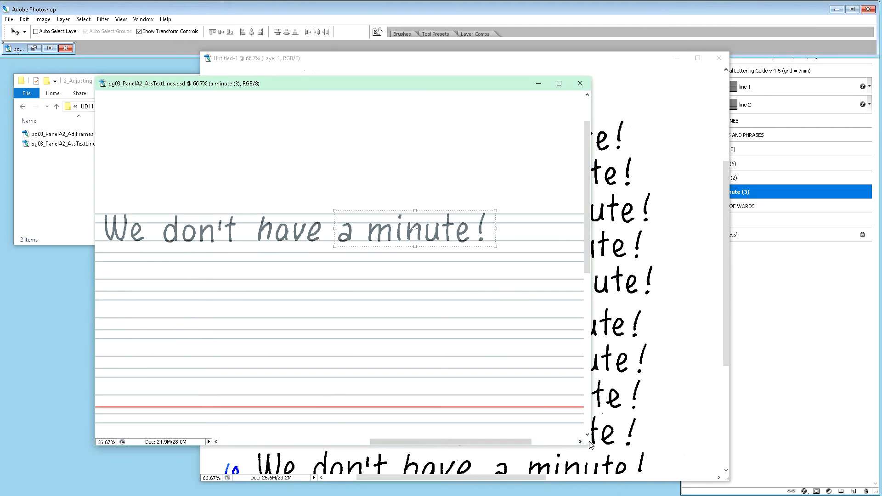
pyautogui.moveTo(591, 445); pyautogui.dragTo(704, 468)
pyautogui.moveTo(209, 87); pyautogui.dragTo(137, 75)
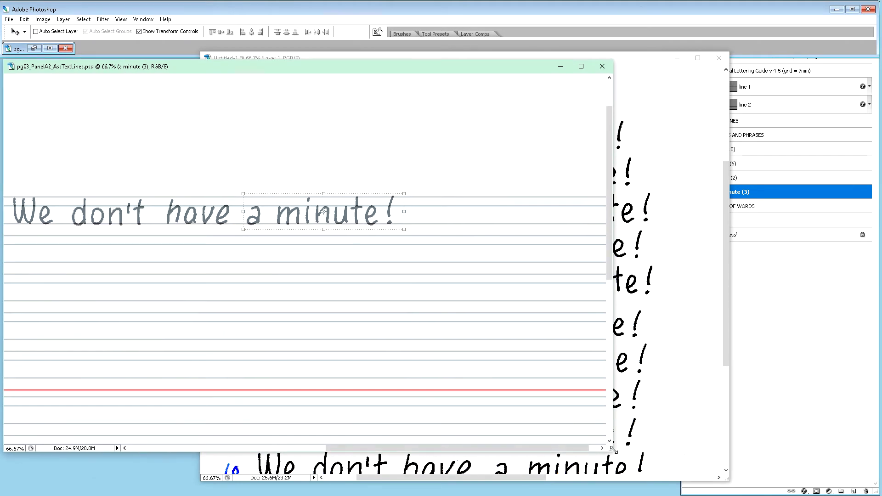
pyautogui.moveTo(613, 450); pyautogui.dragTo(724, 445)
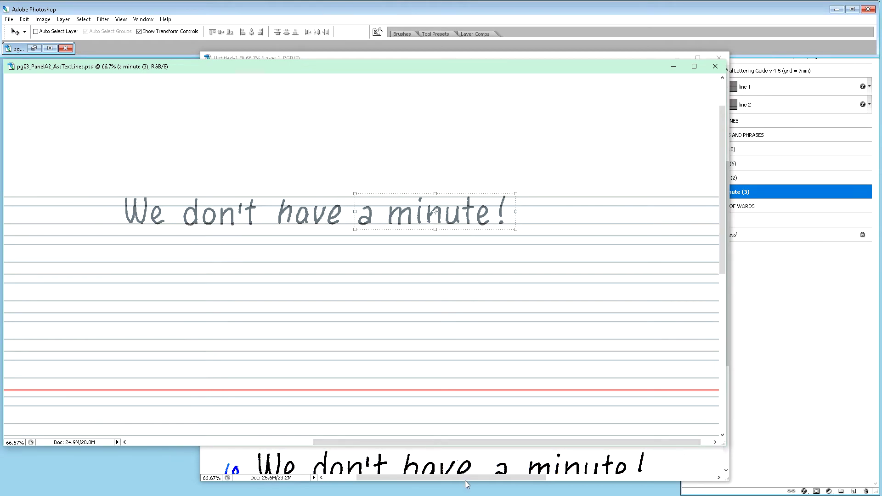
pyautogui.click(451, 67)
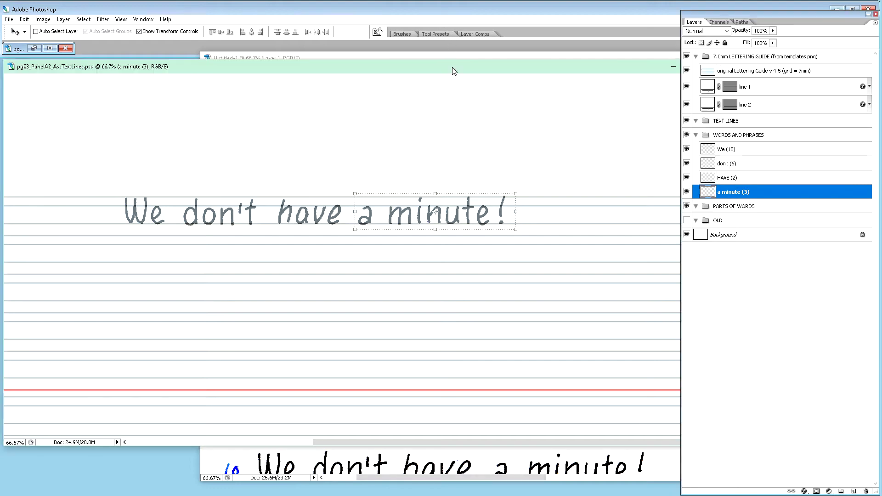
pyautogui.moveTo(454, 66); pyautogui.dragTo(476, 217)
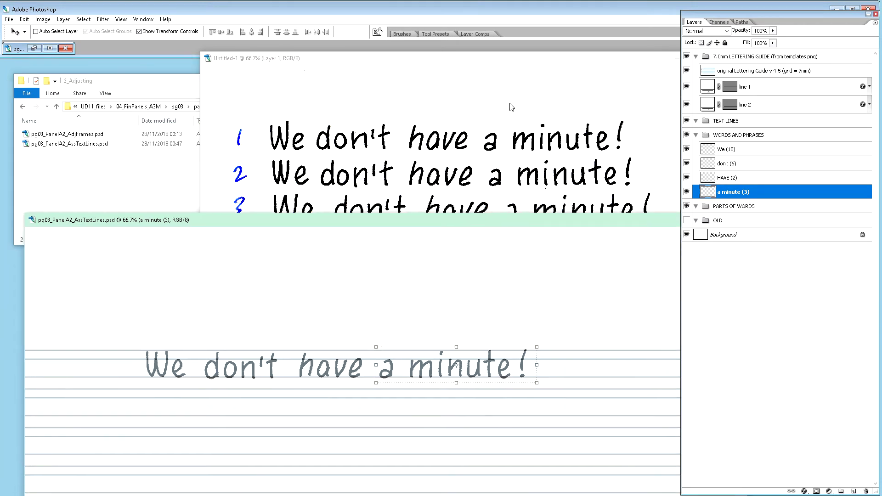
pyautogui.click(500, 75)
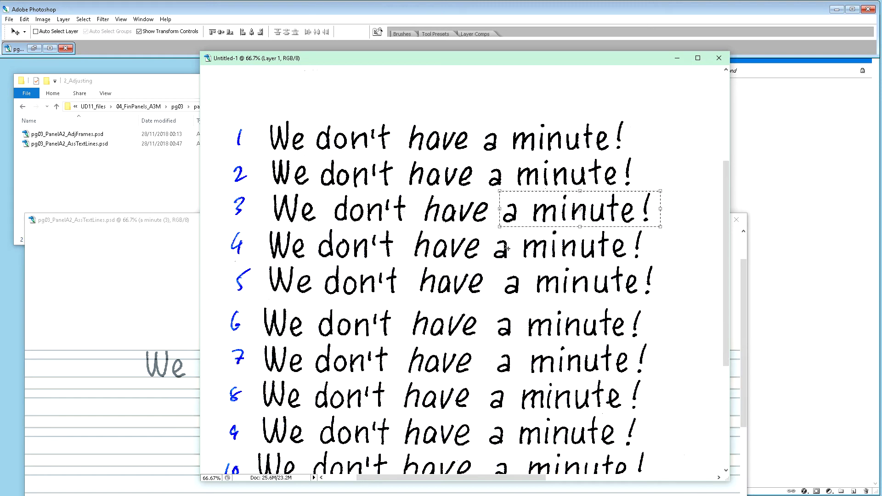
pyautogui.scroll(-1, 507, 248)
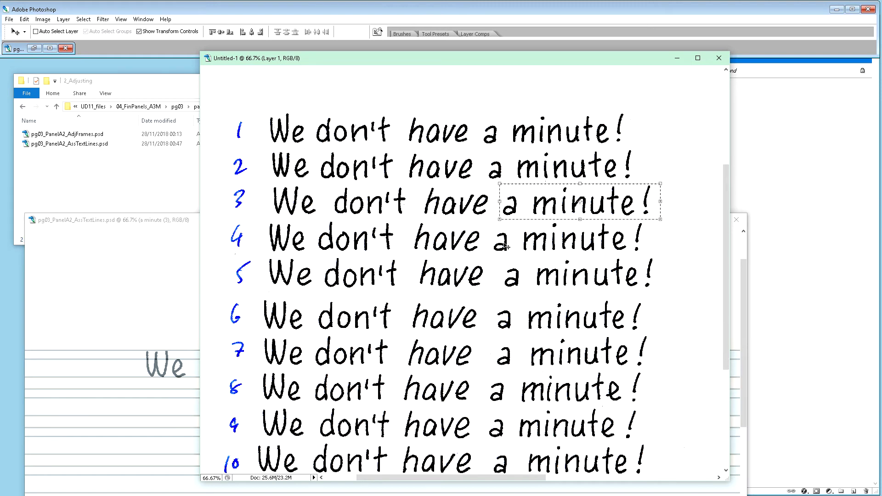
# Scroll the Untitled-1 scan down to lines 11–13 and shift its window right to uncover the assembled line.
pyautogui.scroll(-3, 507, 247)
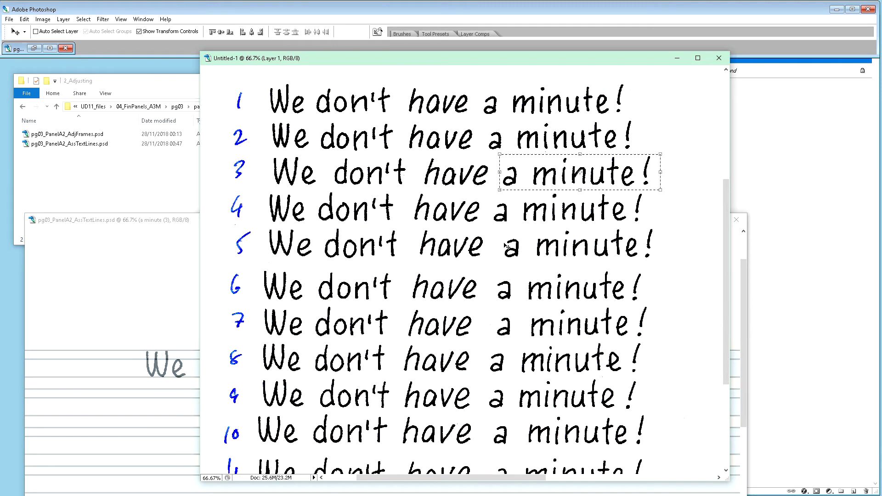
pyautogui.scroll(-6, 507, 247)
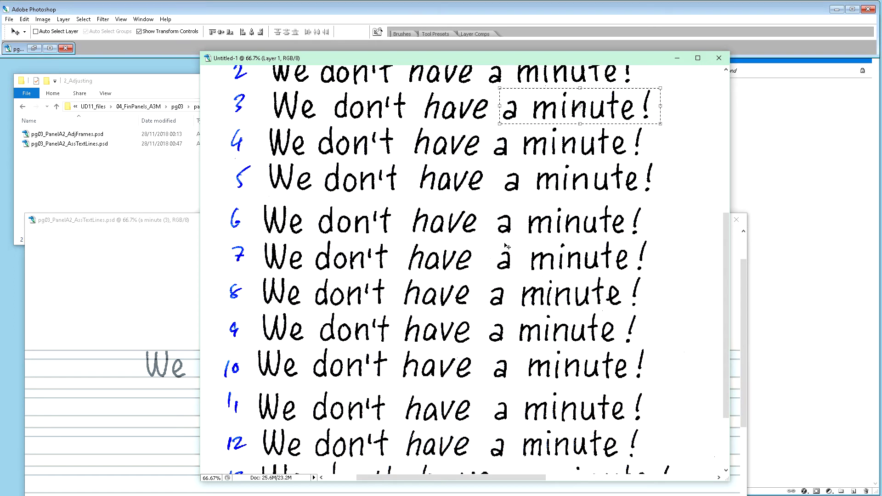
pyautogui.scroll(-1, 507, 248)
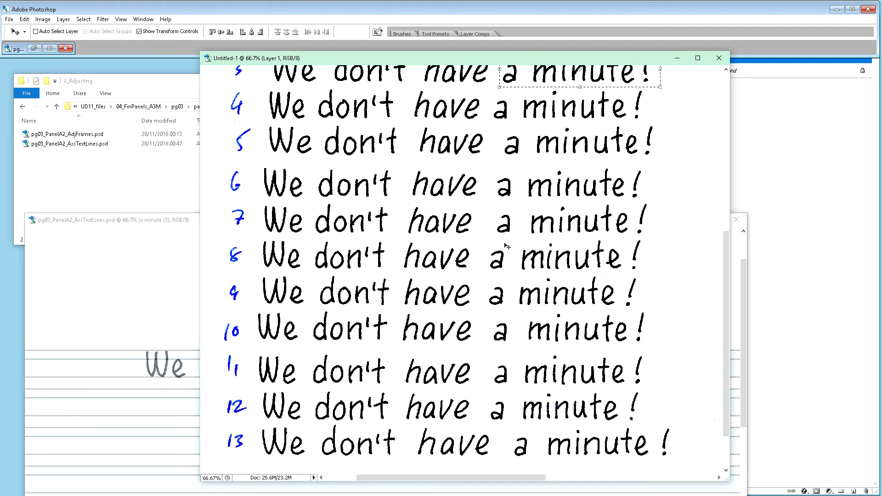
pyautogui.scroll(-1, 506, 247)
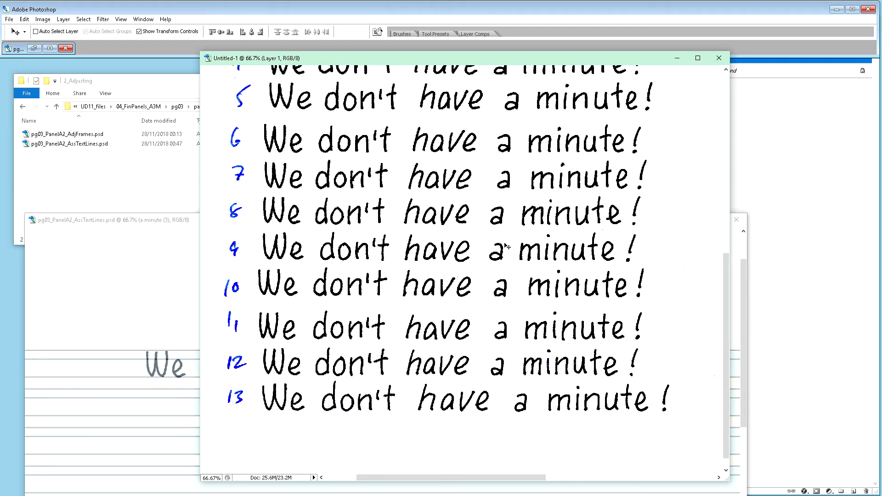
pyautogui.scroll(2, 507, 246)
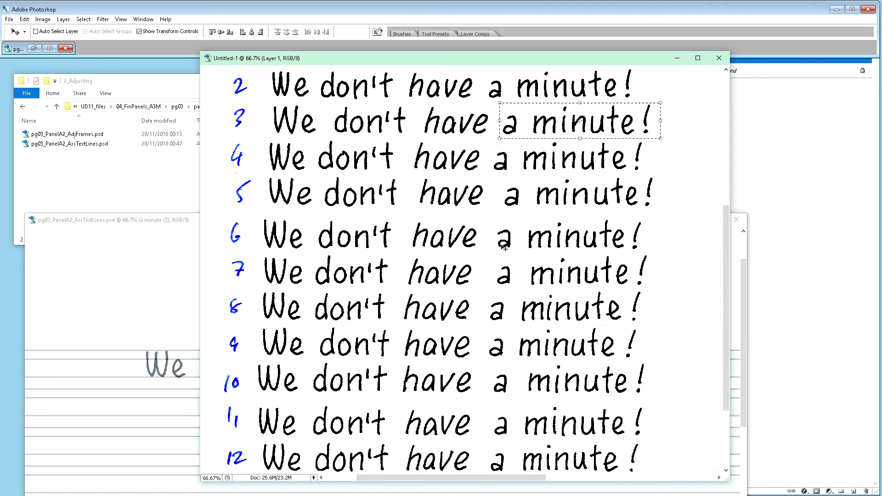
pyautogui.moveTo(321, 60); pyautogui.dragTo(352, 62)
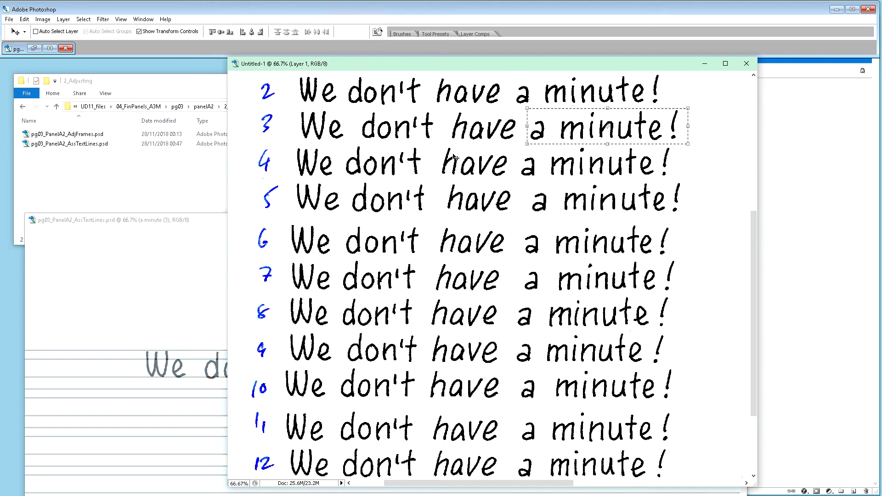
pyautogui.scroll(-2, 504, 161)
pyautogui.scroll(-5, 504, 161)
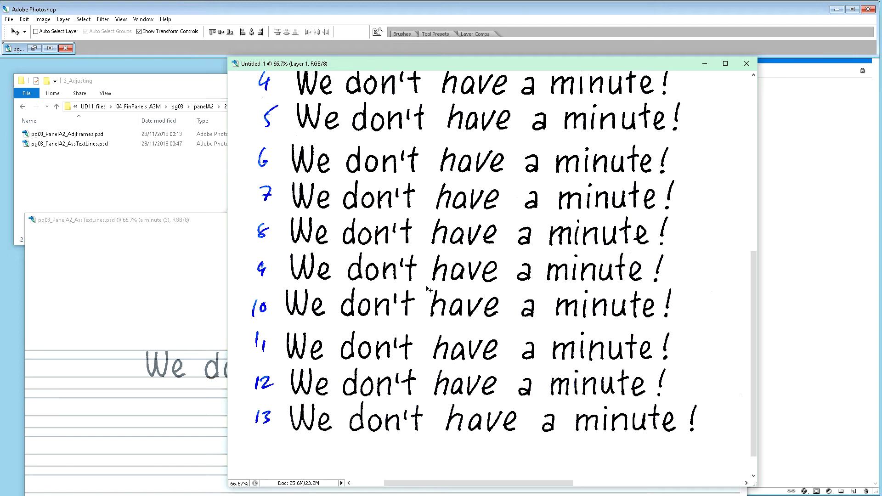
# Copy the h from handwritten line 9 into the assembled line document.
pyautogui.press('m')
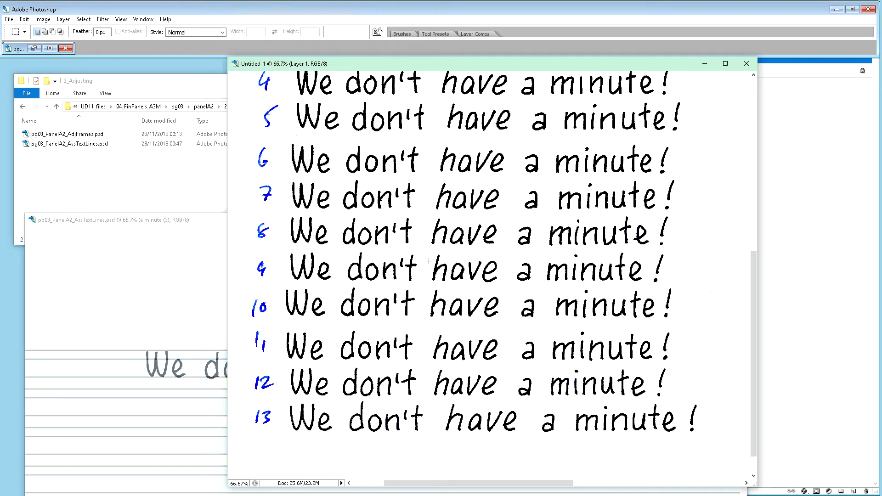
pyautogui.moveTo(428, 252); pyautogui.dragTo(448, 285)
pyautogui.click(214, 288)
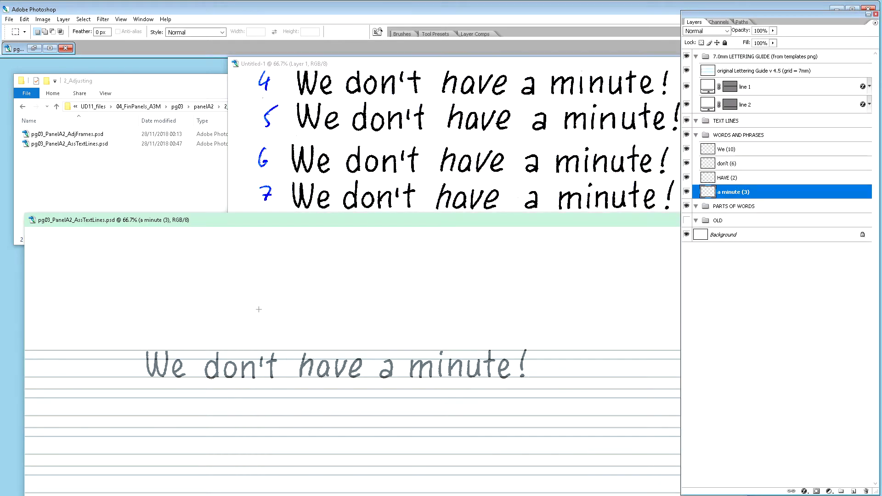
pyautogui.hotkey('ctrl', 'v')
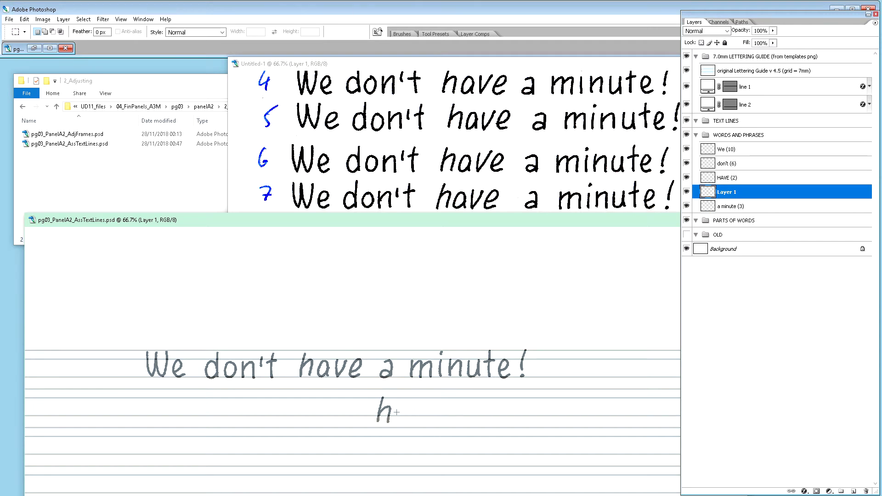
# Nudge the pasted h up and left over the h of 'have'.
pyautogui.press('v')
pyautogui.hotkey('shift', 'Left')
pyautogui.hotkey('shift', 'Left')
pyautogui.hotkey('shift', 'Left')
pyautogui.hotkey('shift', 'Left')
pyautogui.hotkey('shift', 'Left')
pyautogui.hotkey('shift', 'Left')
pyautogui.hotkey('shift', 'Left')
pyautogui.hotkey('shift', 'Left')
pyautogui.hotkey('shift', 'Left')
pyautogui.hotkey('shift', 'Left')
pyautogui.hotkey('shift', 'Left')
pyautogui.hotkey('shift', 'Left')
pyautogui.hotkey('shift', 'Left')
pyautogui.hotkey('shift', 'Left')
pyautogui.hotkey('shift', 'Left')
pyautogui.hotkey('shift', 'Up')
pyautogui.hotkey('shift', 'Up')
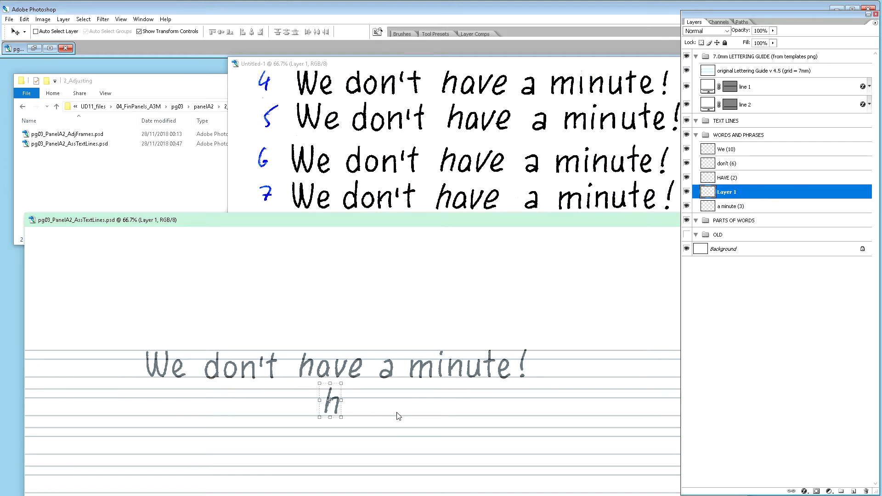
pyautogui.hotkey('shift', 'Up')
pyautogui.hotkey('shift', 'Up')
pyautogui.hotkey('shift', 'Up')
pyautogui.hotkey('shift', 'Up')
pyautogui.hotkey('shift', 'Up')
pyautogui.hotkey('shift', 'Up')
pyautogui.hotkey('shift', 'Up')
pyautogui.hotkey('shift', 'Up')
pyautogui.hotkey('shift', 'Up')
pyautogui.hotkey('shift', 'Up')
pyautogui.hotkey('shift', 'Up')
pyautogui.hotkey('shift', 'Up')
pyautogui.hotkey('shift', 'Up')
pyautogui.hotkey('shift', 'Up')
pyautogui.hotkey('shift', 'Left')
pyautogui.hotkey('shift', 'Left')
pyautogui.hotkey('shift', 'Left')
pyautogui.hotkey('shift', 'Left')
pyautogui.hotkey('shift', 'Left')
pyautogui.hotkey('shift', 'Left')
pyautogui.hotkey('shift', 'Left')
pyautogui.hotkey('shift', 'Down')
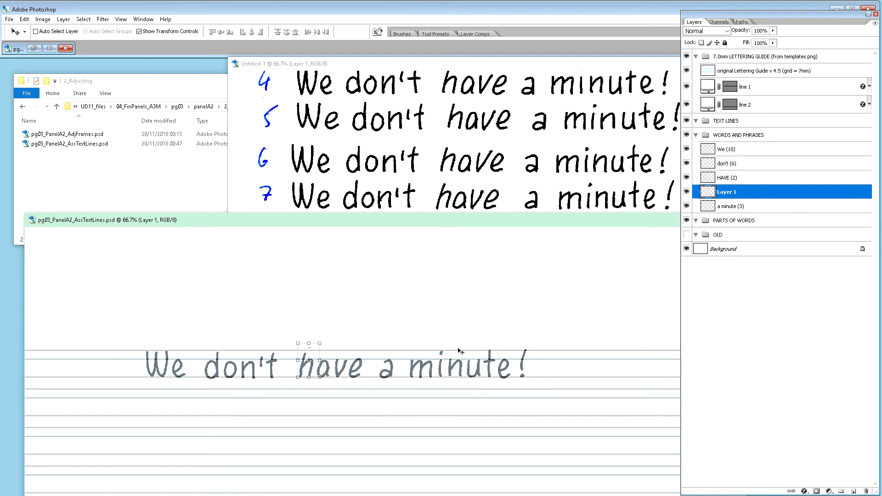
# Move the h layer to the top of WORDS AND PHRASES and fine-tune its alignment.
pyautogui.moveTo(733, 195); pyautogui.dragTo(733, 145)
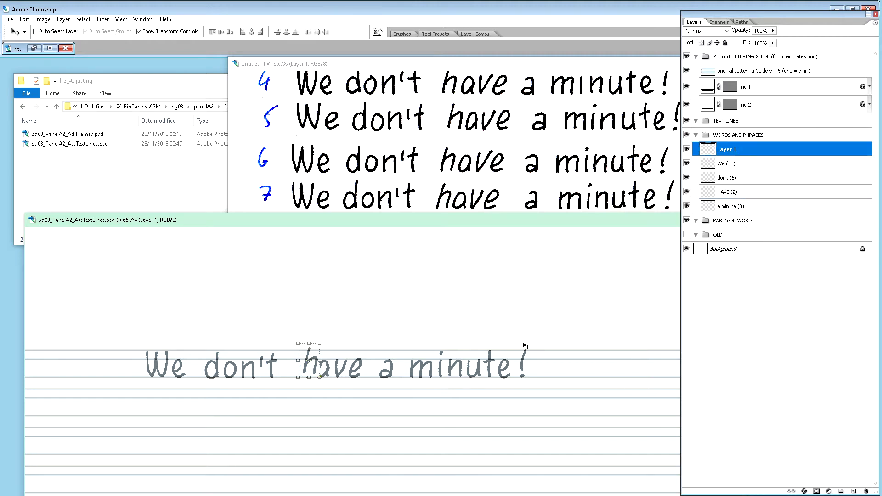
pyautogui.press('Down')
pyautogui.press('Down')
pyautogui.press('Down')
pyautogui.press('Down')
pyautogui.press('Down')
pyautogui.press('Down')
pyautogui.press('Down')
pyautogui.press('Down')
pyautogui.press('Down')
pyautogui.press('Down')
pyautogui.press('Down')
pyautogui.press('Down')
pyautogui.press('Left')
pyautogui.press('Left')
pyautogui.press('Left')
pyautogui.press('Left')
pyautogui.press('Left')
pyautogui.press('Left')
pyautogui.press('Left')
pyautogui.press('Left')
pyautogui.press('Left')
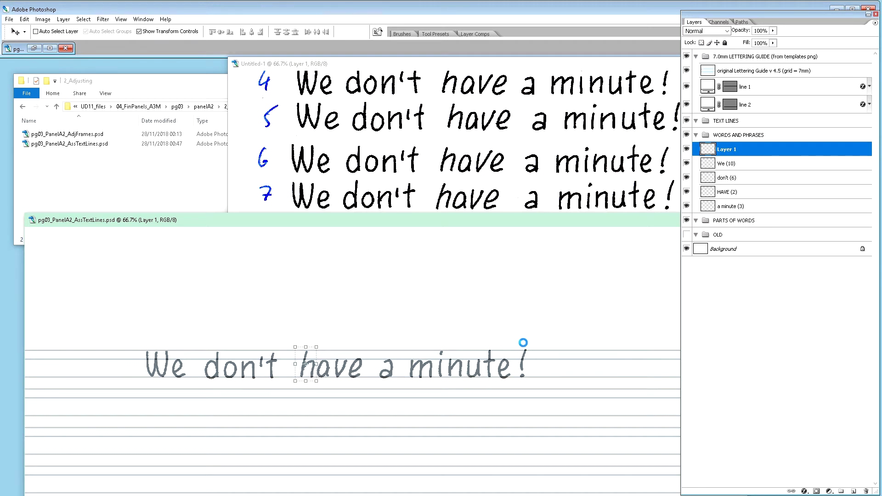
pyautogui.press('Left')
pyautogui.press('Left')
pyautogui.press('Left')
pyautogui.press('Left')
pyautogui.press('Left')
pyautogui.press('Left')
pyautogui.press('Left')
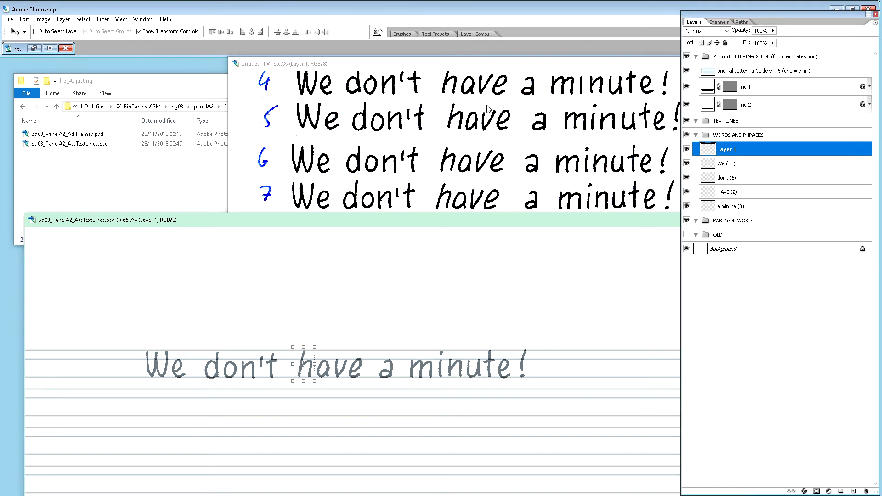
# Rename the pasted letter layer in the assembled line document to 'h (9)'.
pyautogui.click(269, 65)
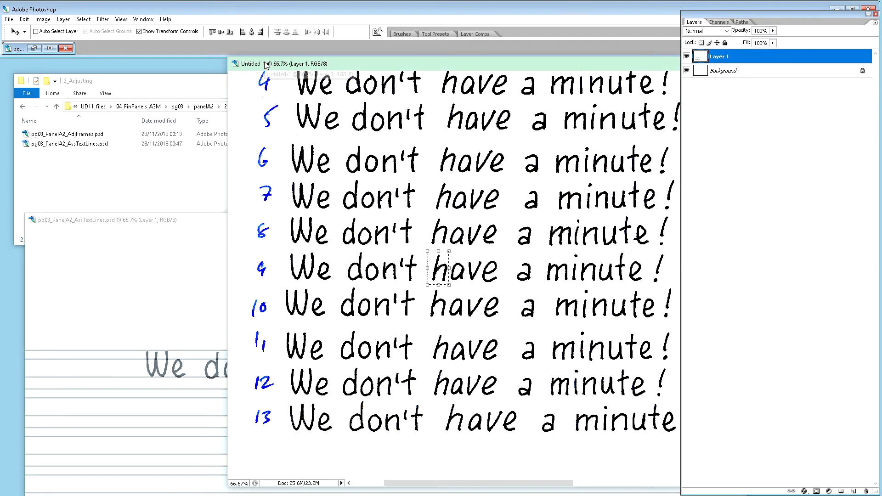
pyautogui.click(207, 224)
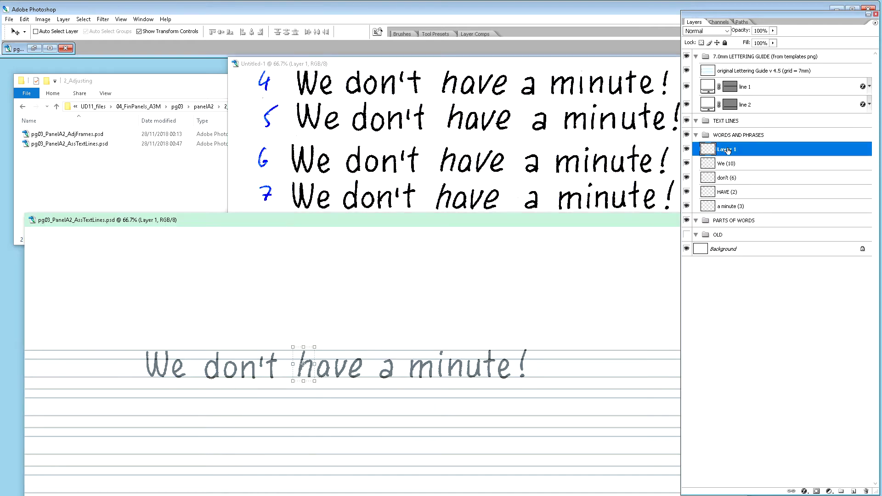
pyautogui.doubleClick(728, 151)
pyautogui.write('h (9)')
pyautogui.press('Return')
# Bring the handwritten scan back to the front and scroll to lines 4 through 13.
pyautogui.click(509, 65)
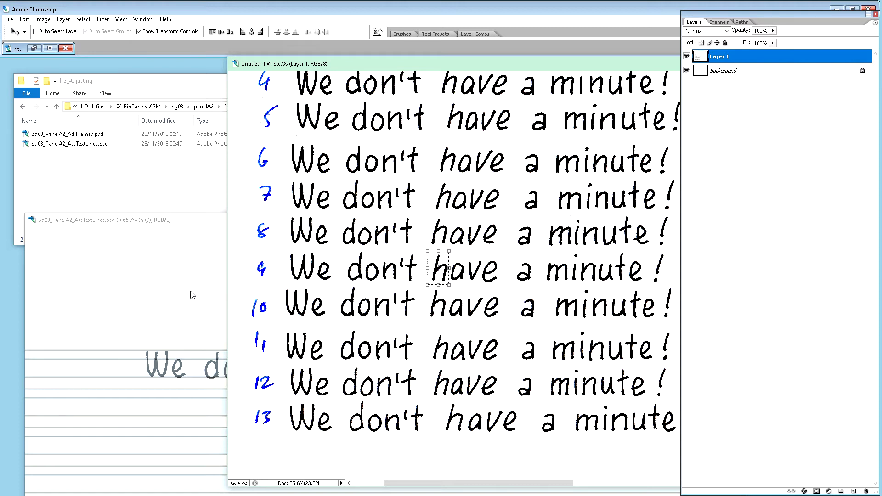
pyautogui.click(207, 224)
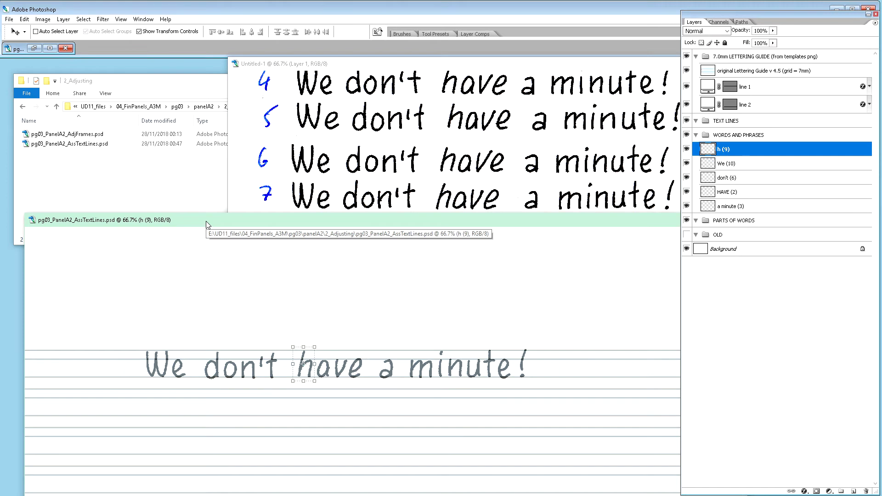
pyautogui.click(382, 88)
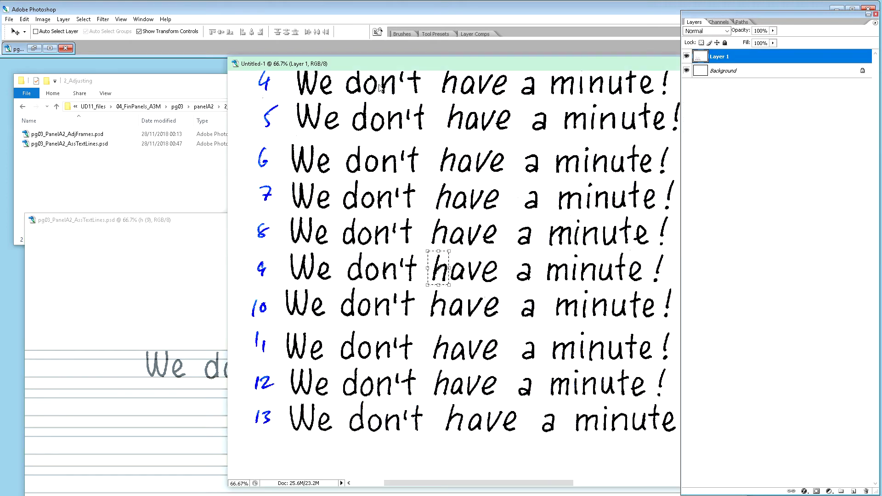
pyautogui.scroll(5, 382, 88)
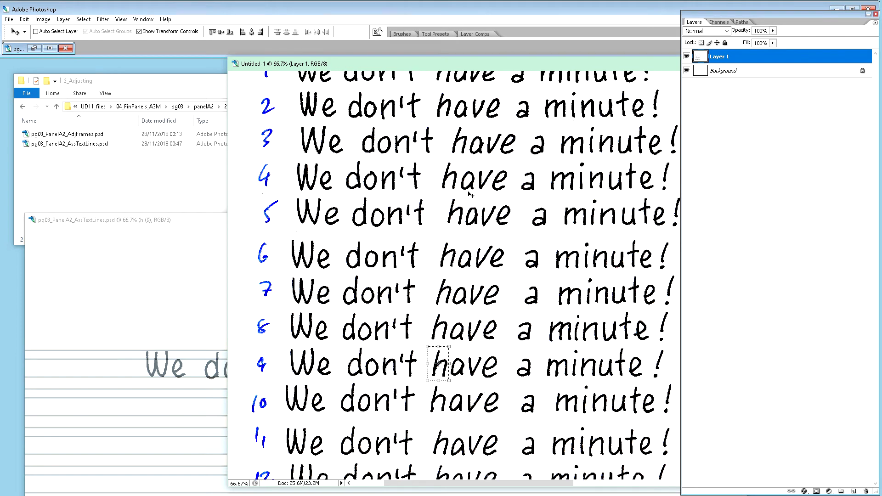
pyautogui.scroll(2, 471, 195)
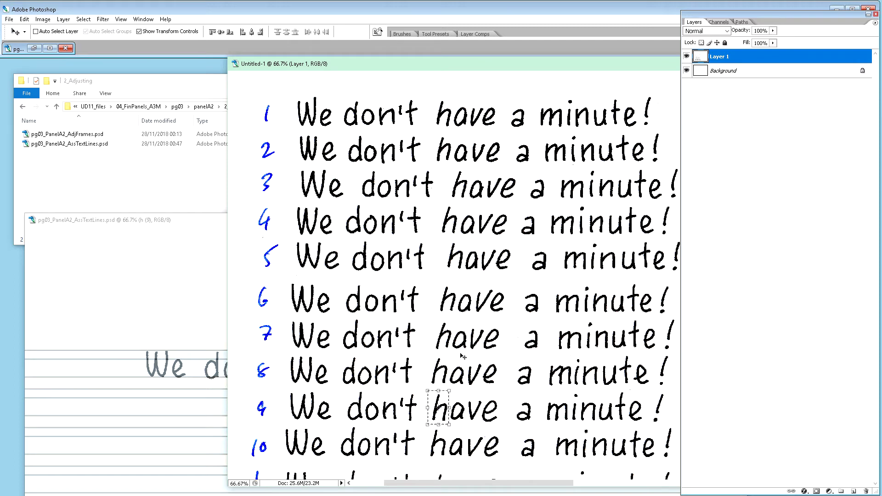
pyautogui.scroll(-2, 458, 418)
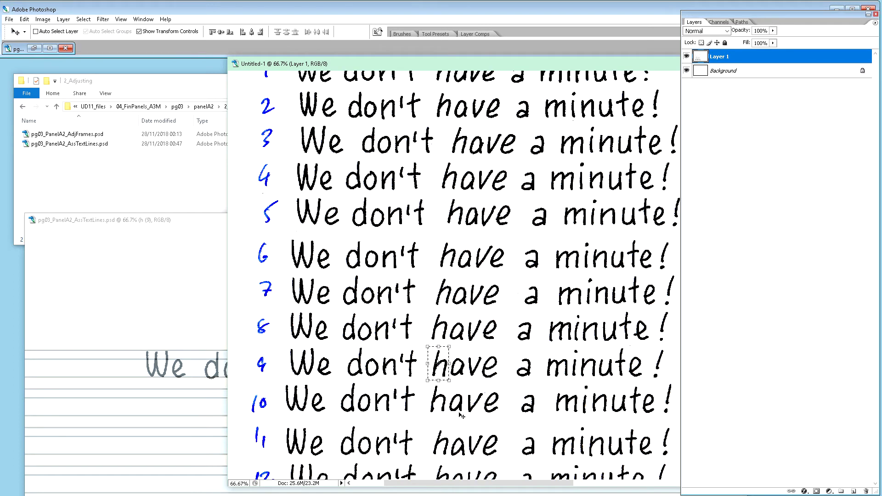
pyautogui.scroll(-5, 461, 413)
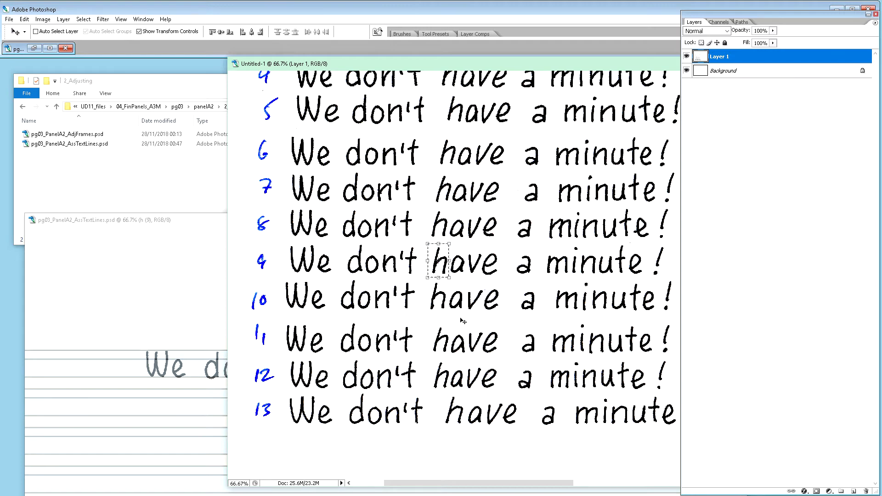
# Copy a handwritten 'a' from the scan and place it over the 'a' of 'have' in AssTextLines.
pyautogui.press('m')
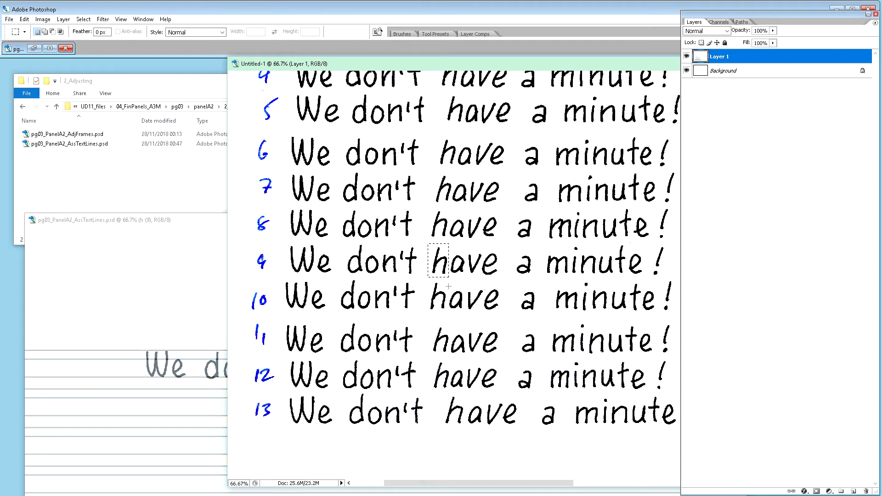
pyautogui.moveTo(460, 310); pyautogui.dragTo(464, 313)
pyautogui.click(193, 305)
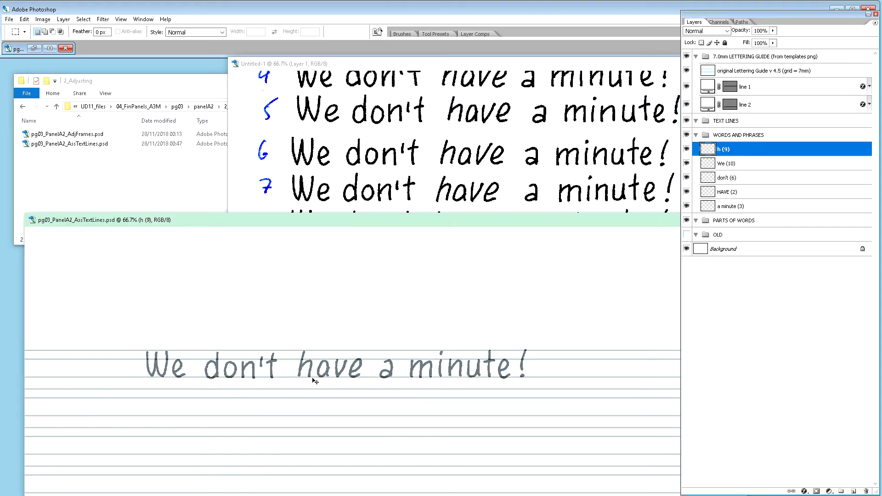
pyautogui.hotkey('ctrl', 'v')
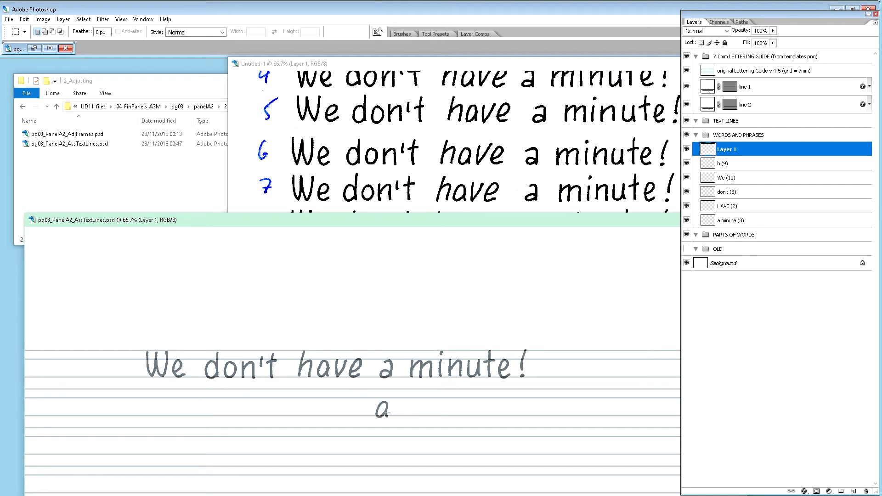
pyautogui.press('v')
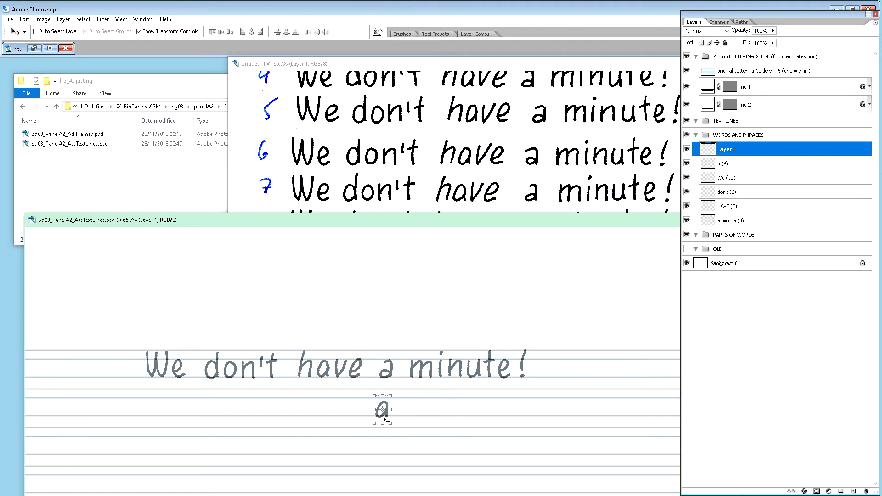
pyautogui.moveTo(389, 422); pyautogui.dragTo(328, 381)
pyautogui.moveTo(329, 380); pyautogui.dragTo(328, 381)
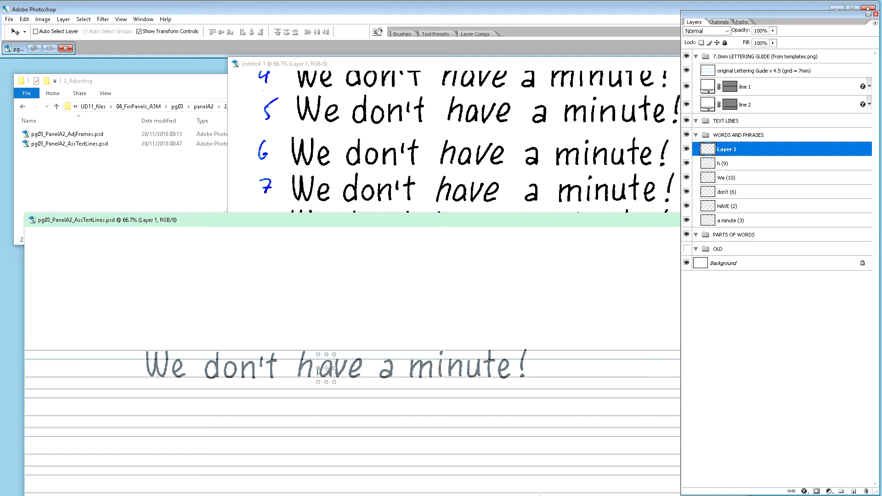
# Zoom in and nudge the pasted 'a' pixel by pixel until it sits snugly after the 'h'.
pyautogui.hotkey('ctrl', '+')
pyautogui.hotkey('ctrl', '+')
pyautogui.hotkey('ctrl', '+')
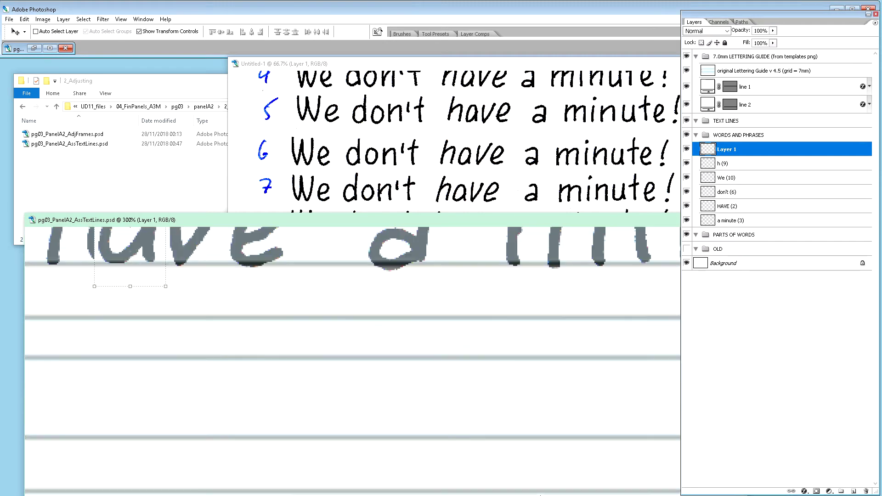
pyautogui.scroll(1, 334, 390)
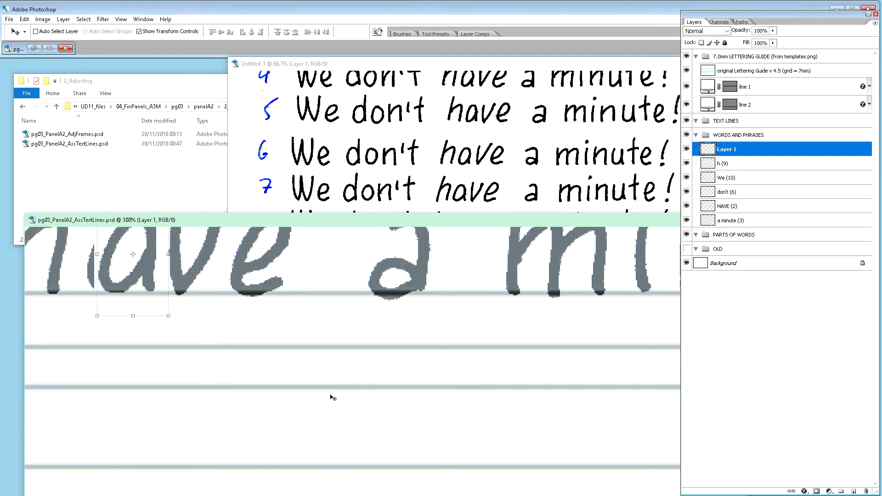
pyautogui.scroll(2, 332, 372)
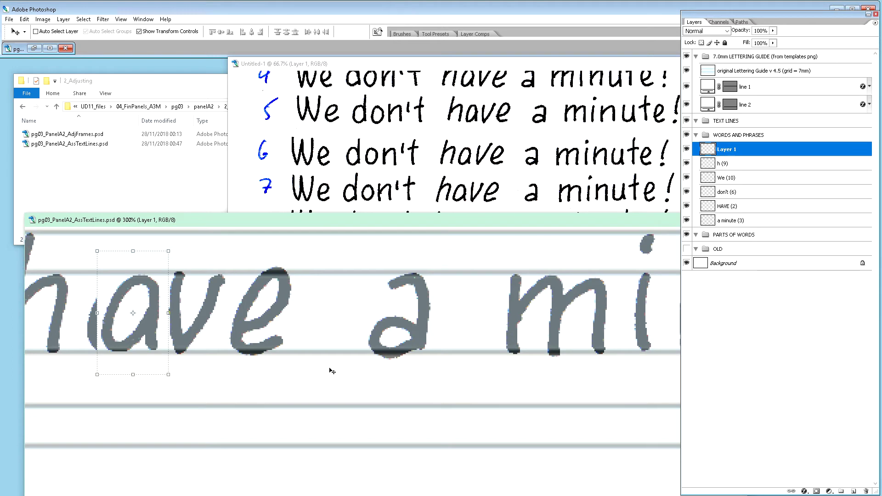
pyautogui.press('Left')
pyautogui.press('Left')
pyautogui.press('Left')
pyautogui.press('Left')
pyautogui.press('Left')
pyautogui.press('Left')
pyautogui.press('Left')
pyautogui.press('Left')
pyautogui.press('Left')
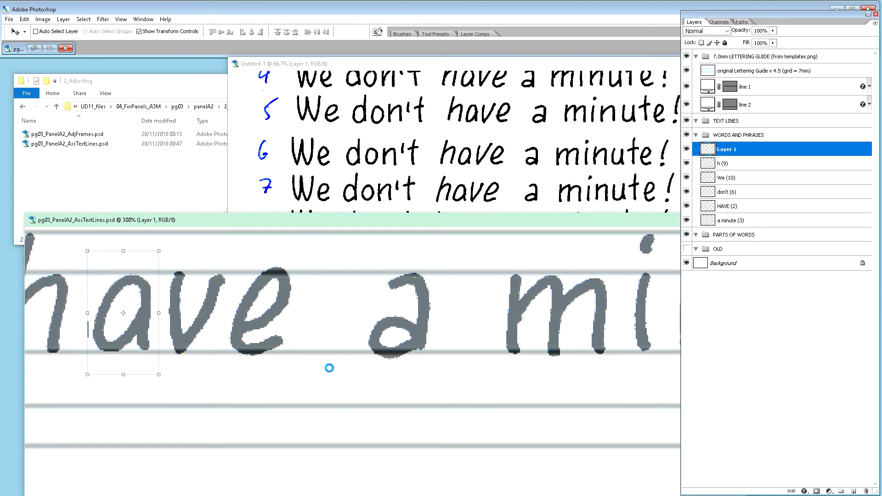
pyautogui.press('Left')
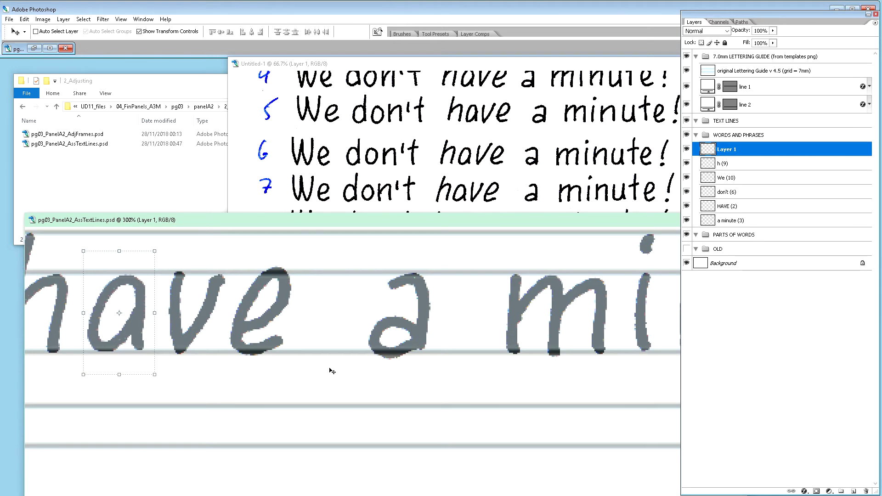
pyautogui.moveTo(343, 224); pyautogui.dragTo(381, 104)
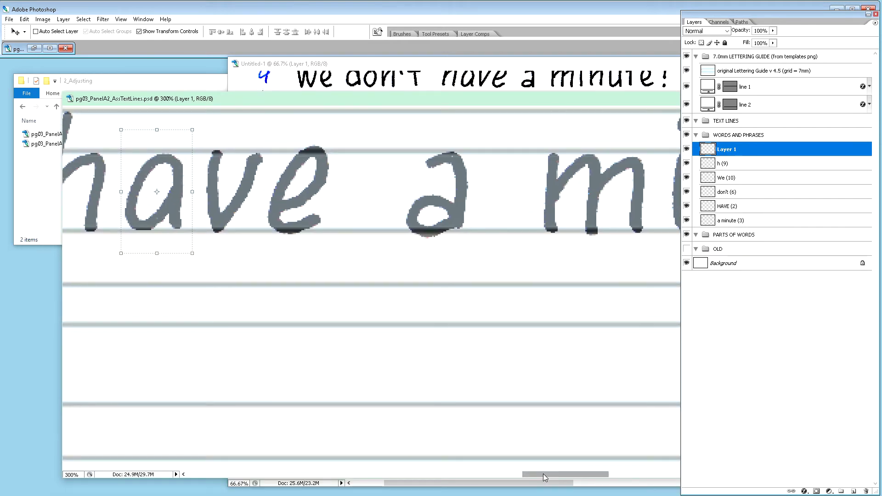
pyautogui.moveTo(544, 473); pyautogui.dragTo(526, 473)
pyautogui.scroll(2, 492, 446)
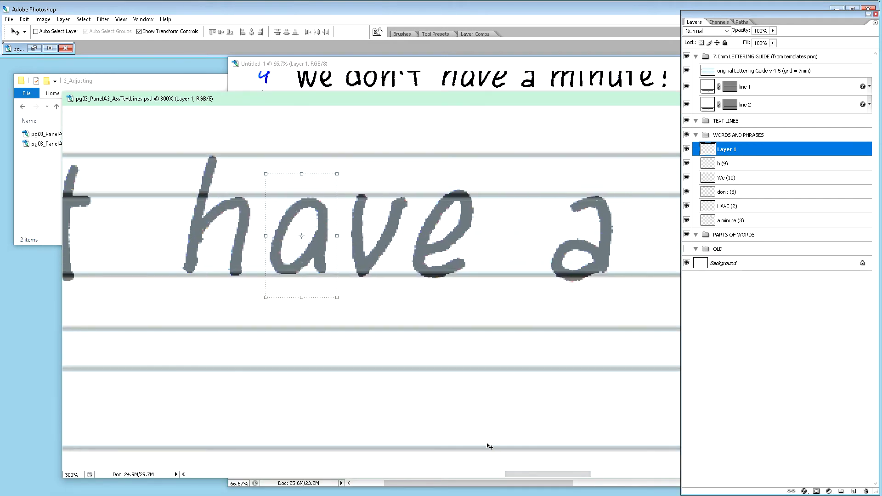
pyautogui.press('Right')
pyautogui.press('Right')
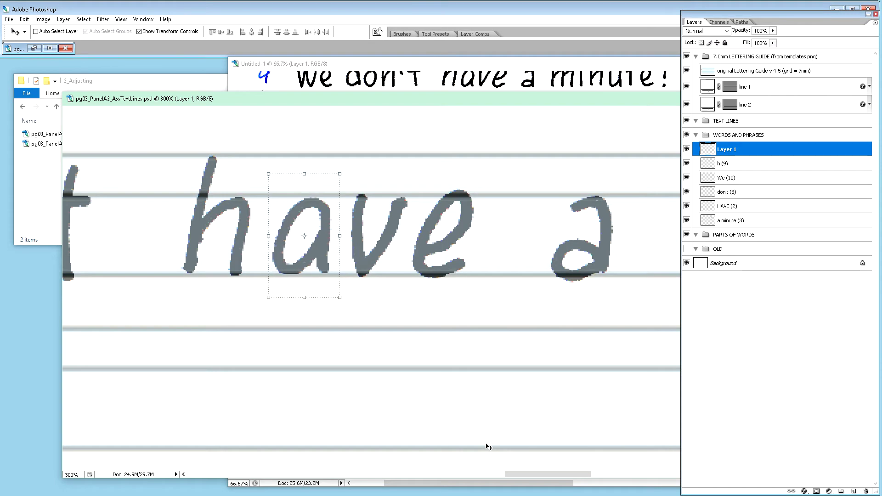
pyautogui.press('Left')
pyautogui.press('Left')
pyautogui.press('Left')
pyautogui.press('Right')
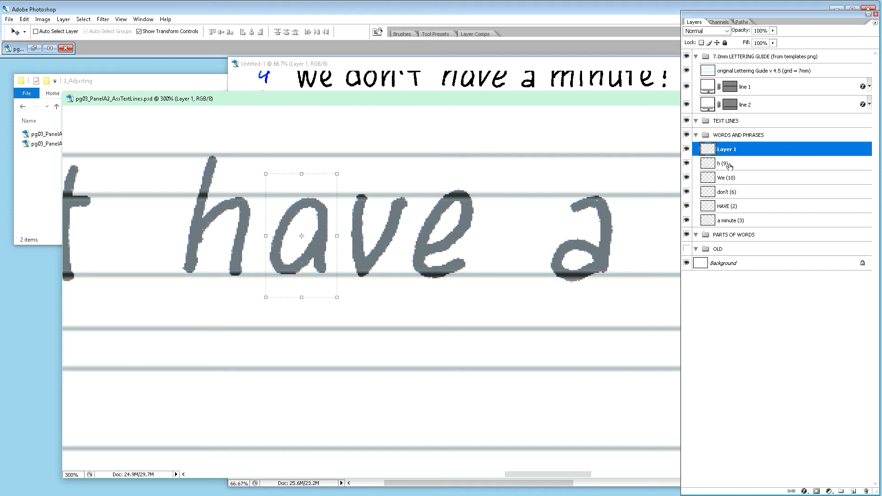
# Name the layer 'a (10)', stack h (9) above it, and nudge the h slightly right.
pyautogui.doubleClick(729, 149)
pyautogui.write('a (10)')
pyautogui.press('Return')
pyautogui.moveTo(723, 165); pyautogui.dragTo(729, 148)
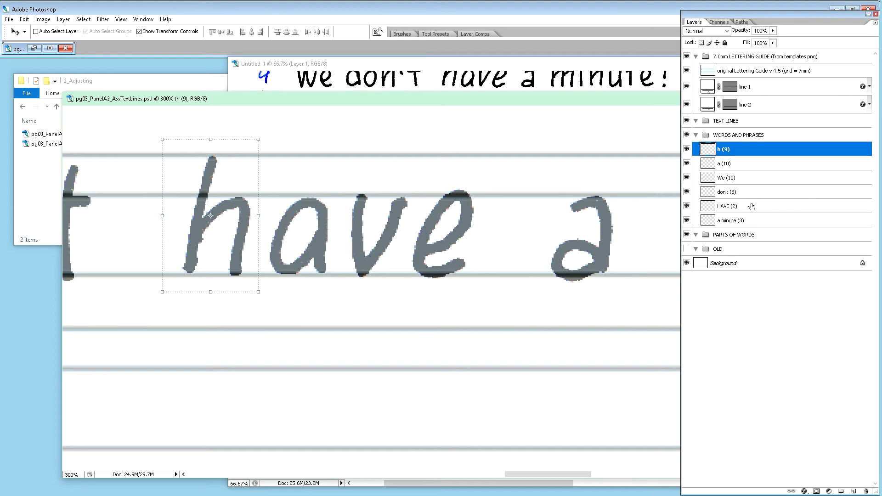
pyautogui.press('Right')
pyautogui.press('Right')
pyautogui.press('Right')
pyautogui.hotkey('ctrl', '-')
pyautogui.hotkey('ctrl', '-')
pyautogui.hotkey('ctrl', '-')
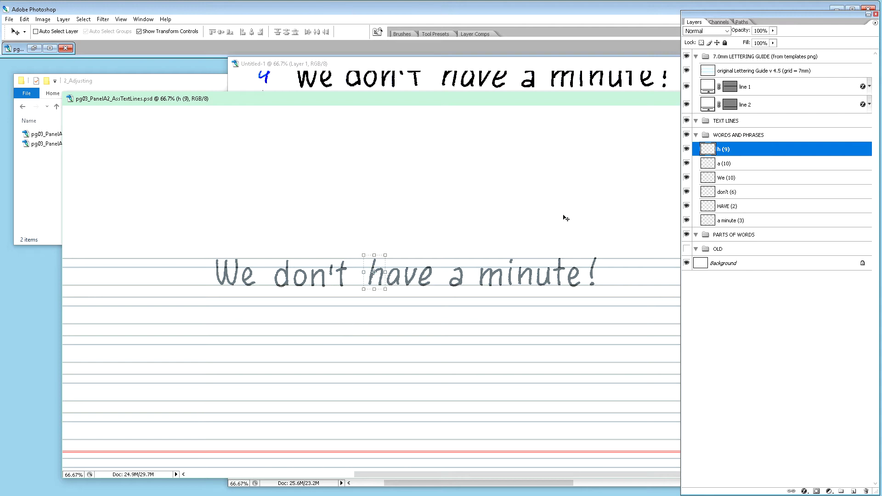
# Move h (9), a (10) and HAVE (2) into PARTS OF WORDS, merge copies, and hide the originals.
pyautogui.keyDown('shift'); pyautogui.click(726, 164); pyautogui.keyUp('shift')
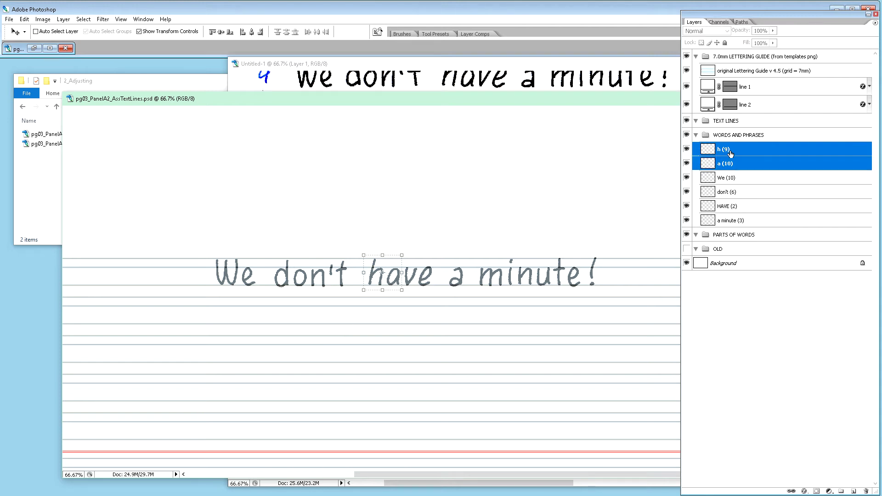
pyautogui.moveTo(730, 153); pyautogui.dragTo(738, 201)
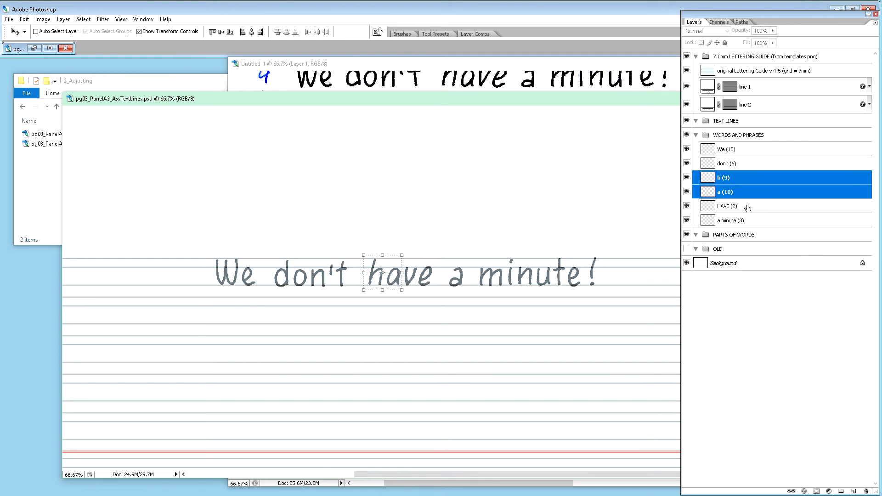
pyautogui.keyDown('shift'); pyautogui.click(739, 208); pyautogui.keyUp('shift')
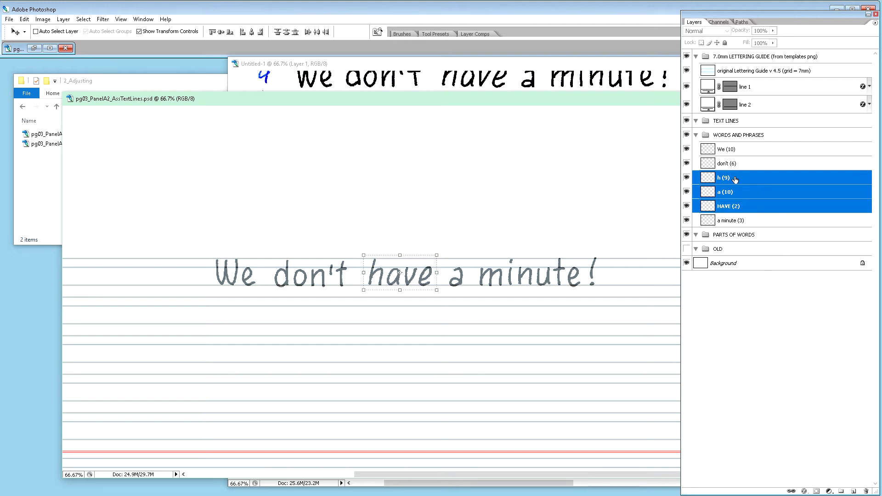
pyautogui.moveTo(736, 182); pyautogui.dragTo(731, 238)
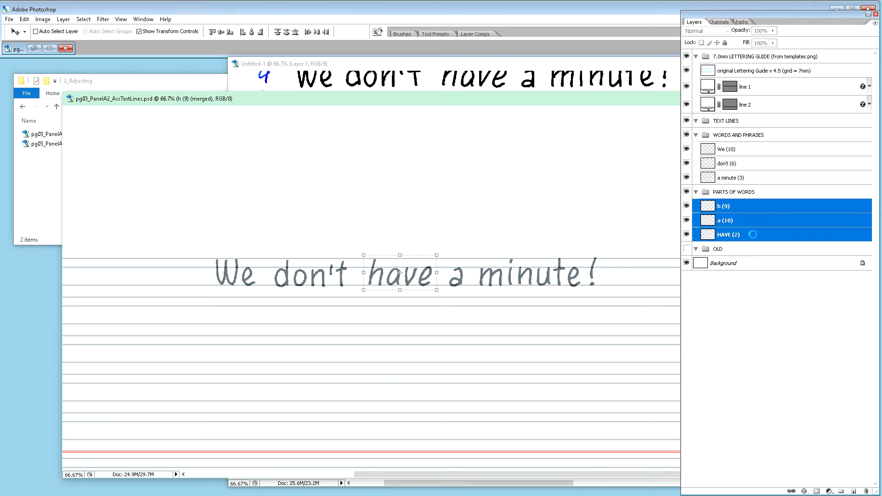
pyautogui.hotkey('ctrl', 'alt', 'e')
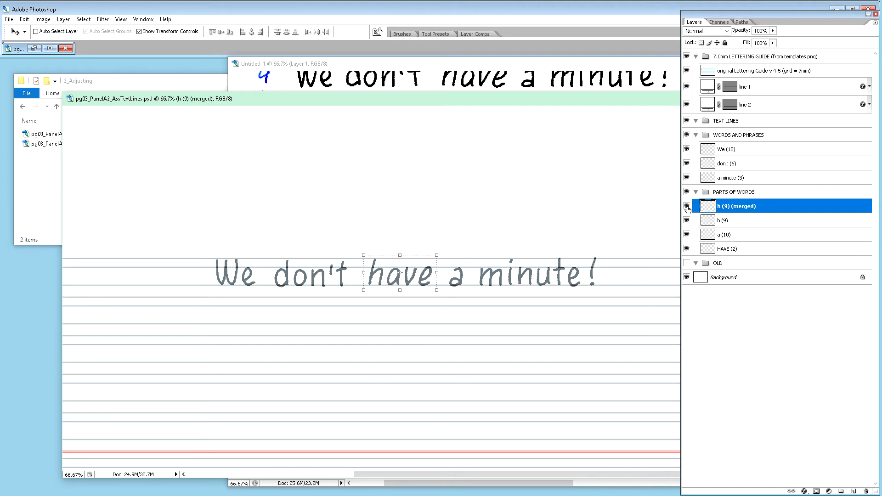
pyautogui.click(687, 249)
pyautogui.click(686, 235)
pyautogui.click(687, 220)
pyautogui.click(687, 206)
pyautogui.click(687, 206)
# Place the merged layer between don't (6) and a minute (3) and name it 'h (9,10,2)'.
pyautogui.moveTo(730, 208); pyautogui.dragTo(749, 175)
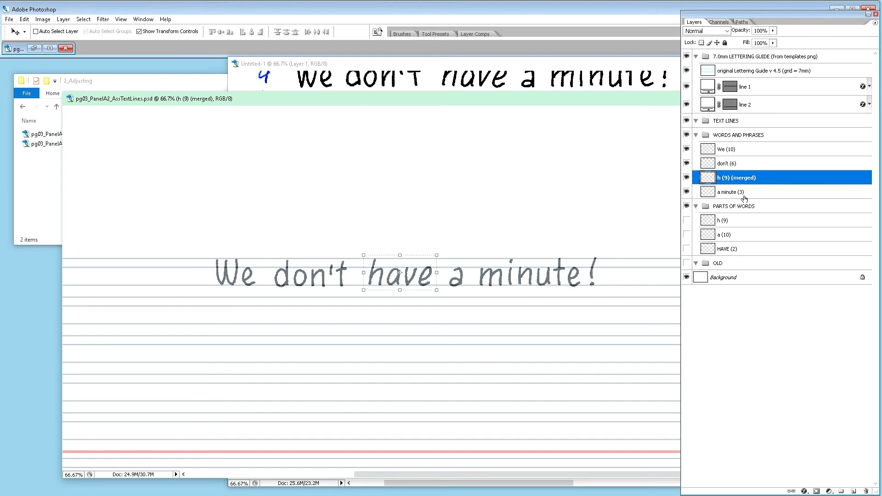
pyautogui.doubleClick(733, 182)
pyautogui.moveTo(726, 179); pyautogui.dragTo(748, 179)
pyautogui.write('9)')
pyautogui.write(',10,2')
pyautogui.press('Return')
pyautogui.click(687, 178)
pyautogui.click(687, 178)
pyautogui.click(734, 196)
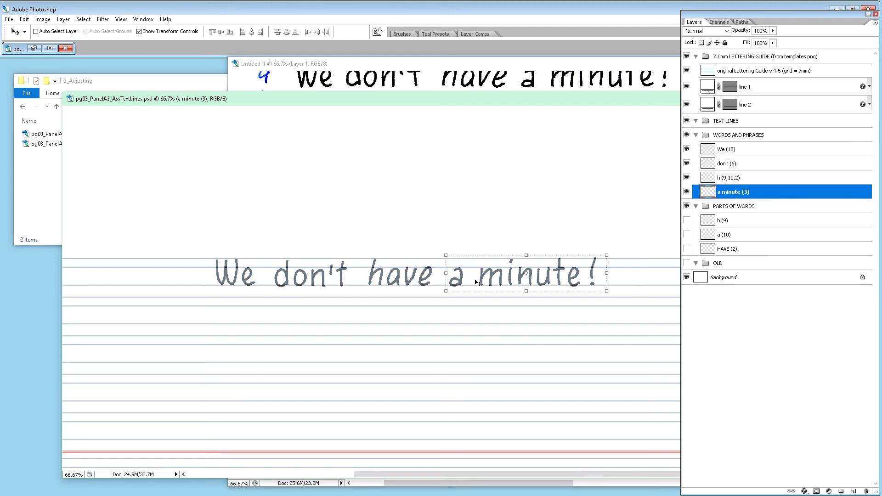
# Cut the standalone 'a' out of a minute (3) and paste it onto its own layer.
pyautogui.press('m')
pyautogui.moveTo(446, 249); pyautogui.dragTo(467, 297)
pyautogui.click(468, 304)
pyautogui.hotkey('ctrl', 'z')
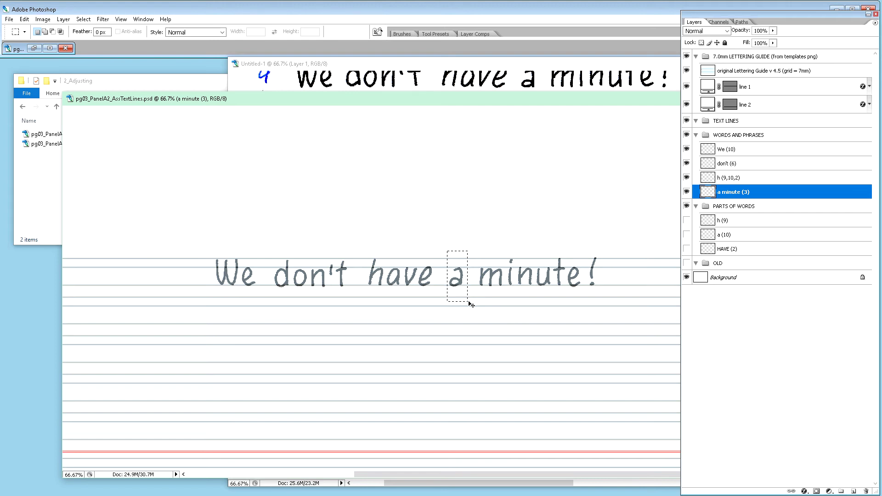
pyautogui.hotkey('ctrl', 'x')
pyautogui.hotkey('ctrl', 'v')
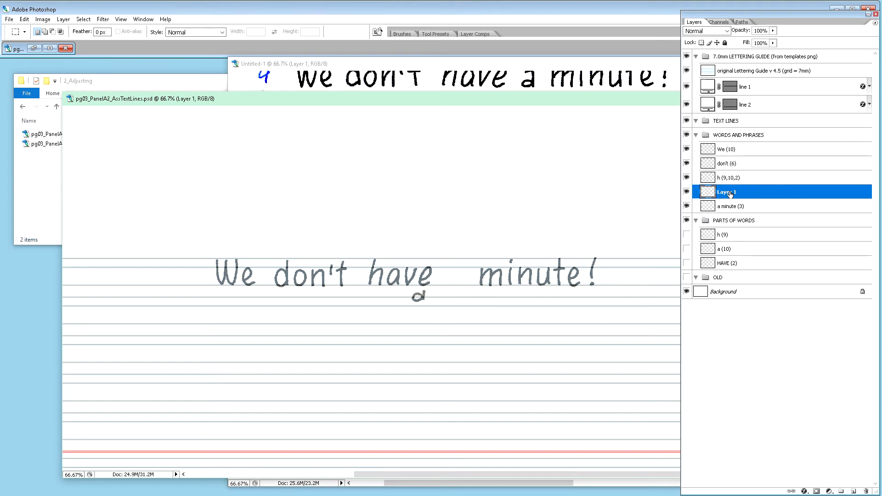
# Name the new layer 'a (10)' and nudge it up and right into the line.
pyautogui.doubleClick(731, 193)
pyautogui.write('a (10')
pyautogui.press('Return')
pyautogui.press('v')
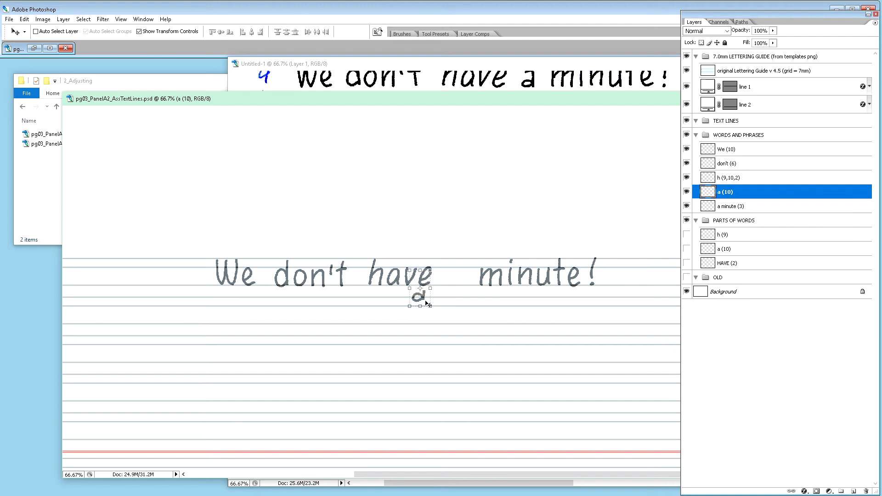
pyautogui.hotkey('shift', 'Up')
pyautogui.hotkey('shift', 'Up')
pyautogui.hotkey('shift', 'Up')
pyautogui.hotkey('shift', 'Up')
pyautogui.hotkey('shift', 'Up')
pyautogui.hotkey('shift', 'Up')
pyautogui.hotkey('shift', 'Up')
pyautogui.hotkey('shift', 'Up')
pyautogui.hotkey('shift', 'Right')
pyautogui.hotkey('shift', 'Right')
pyautogui.hotkey('shift', 'Right')
pyautogui.hotkey('shift', 'Right')
pyautogui.hotkey('shift', 'Right')
pyautogui.hotkey('shift', 'Right')
pyautogui.hotkey('shift', 'Right')
pyautogui.hotkey('shift', 'Right')
pyautogui.hotkey('shift', 'Right')
pyautogui.hotkey('shift', 'Right')
pyautogui.hotkey('shift', 'Right')
pyautogui.hotkey('shift', 'Right')
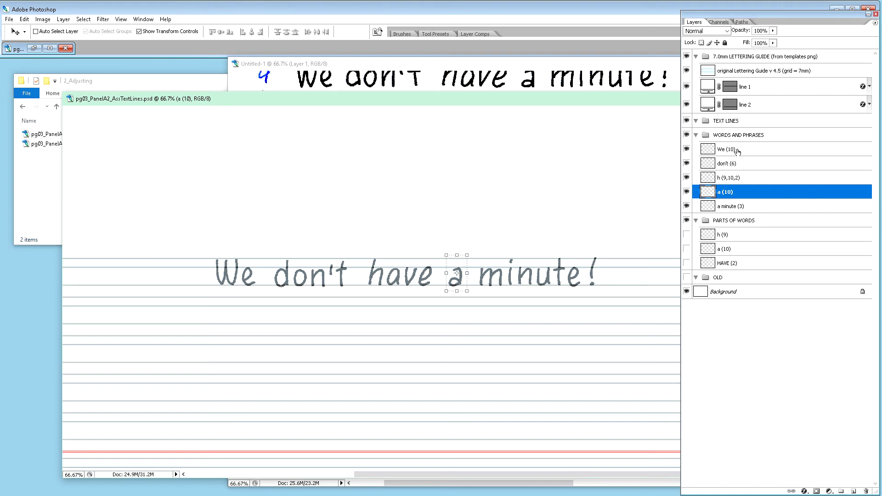
# Nudge We (10) right one pixel, then shift We and don't (6) two more pixels right together.
pyautogui.click(738, 152)
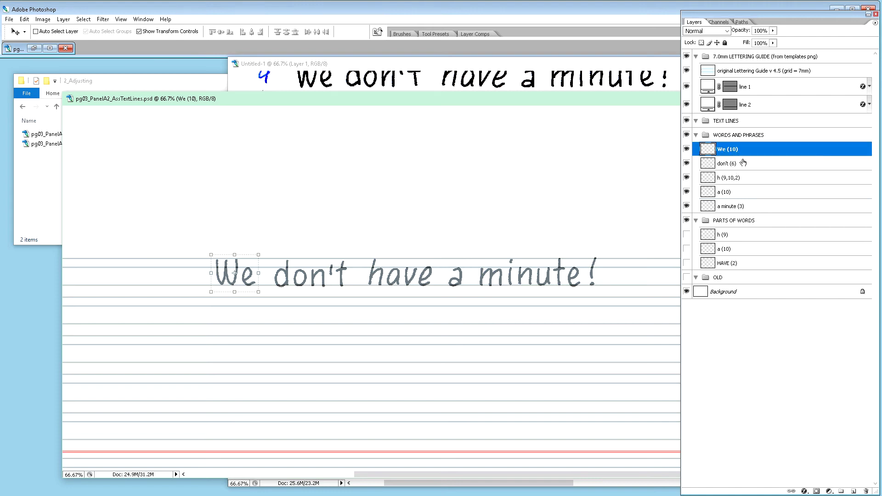
pyautogui.press('Right')
pyautogui.press('Right')
pyautogui.press('Right')
pyautogui.press('Right')
pyautogui.press('Right')
pyautogui.press('Right')
pyautogui.press('Right')
pyautogui.press('Right')
pyautogui.press('Right')
pyautogui.press('Right')
pyautogui.press('Right')
pyautogui.press('Right')
pyautogui.press('Right')
pyautogui.press('Right')
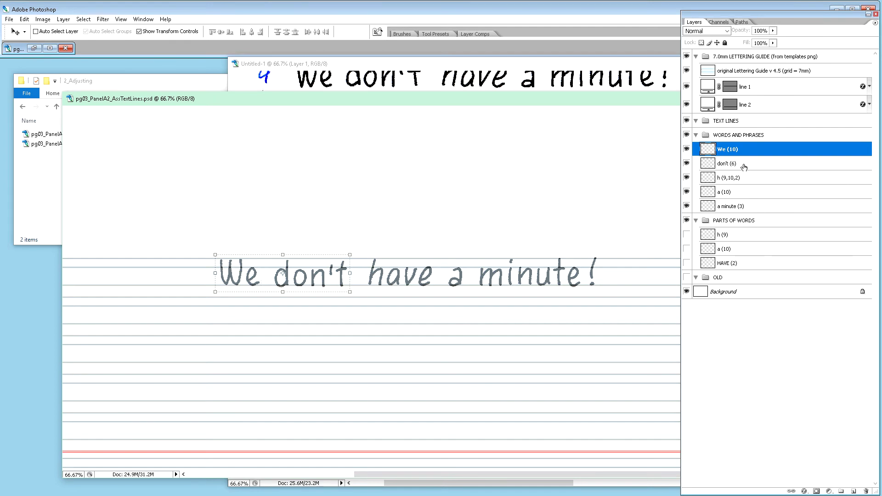
pyautogui.keyDown('shift'); pyautogui.click(745, 164); pyautogui.keyUp('shift')
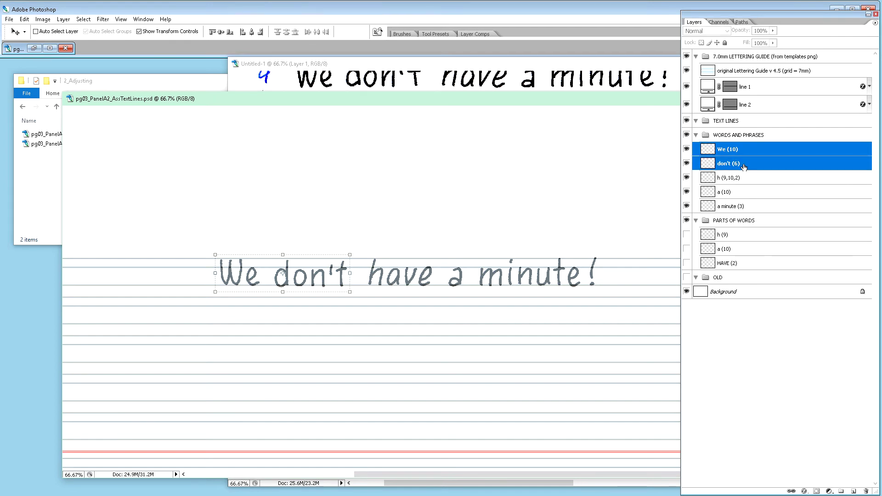
pyautogui.click(744, 152)
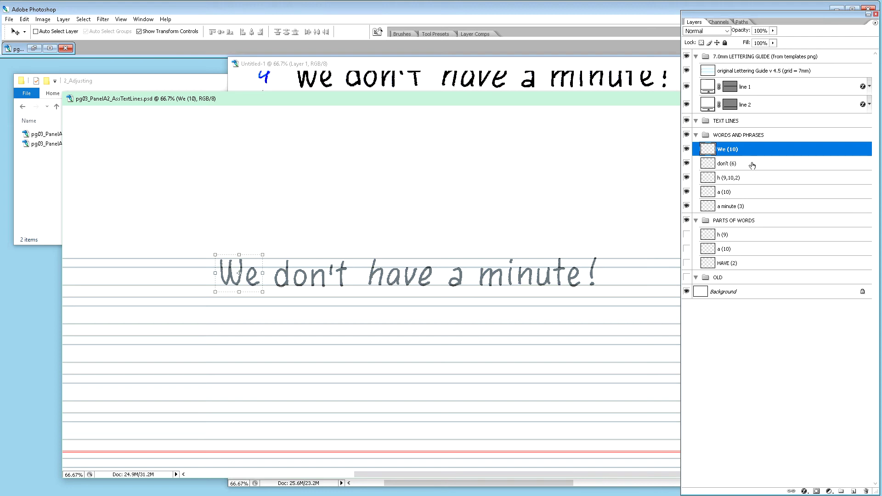
pyautogui.keyDown('shift'); pyautogui.click(753, 166); pyautogui.keyUp('shift')
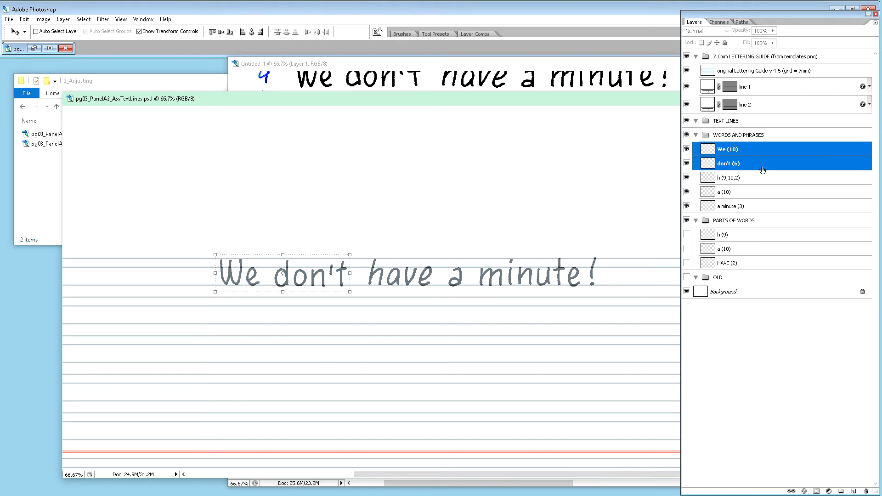
pyautogui.press('Right')
pyautogui.press('Right')
pyautogui.press('Right')
pyautogui.press('Right')
pyautogui.press('Right')
pyautogui.press('Right')
pyautogui.press('Right')
pyautogui.press('Right')
pyautogui.press('Right')
pyautogui.press('Right')
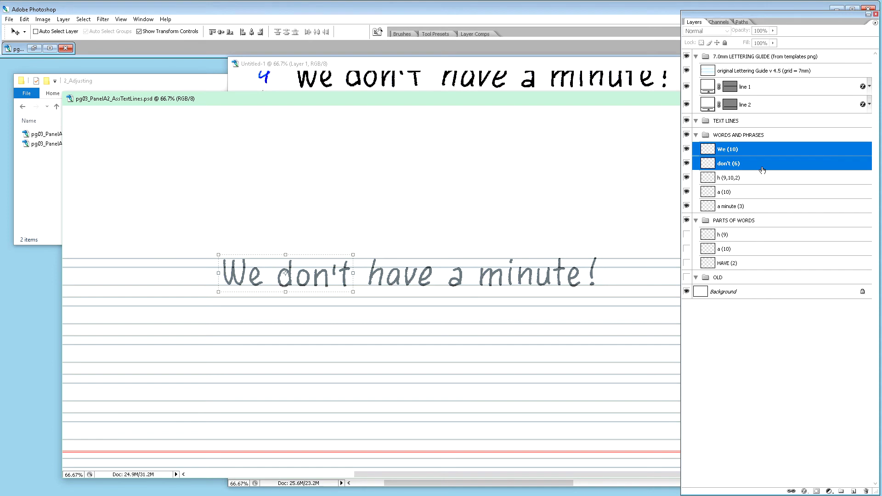
pyautogui.press('Right')
pyautogui.press('Right')
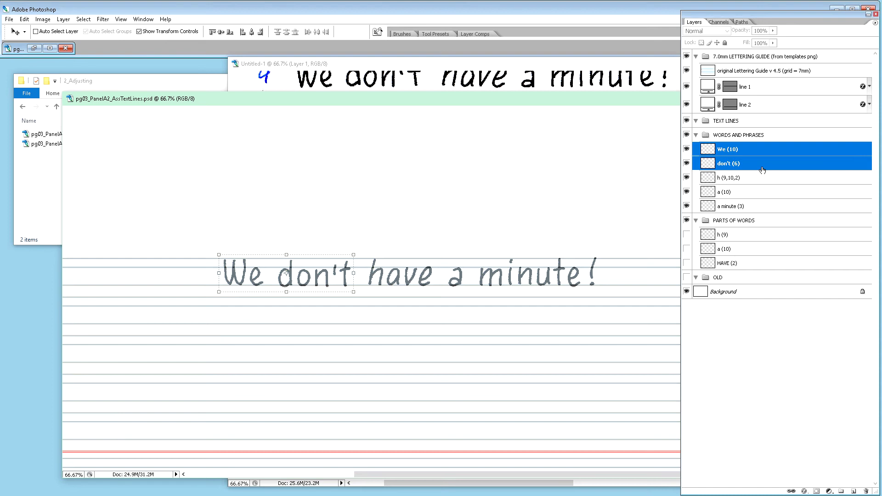
pyautogui.click(760, 169)
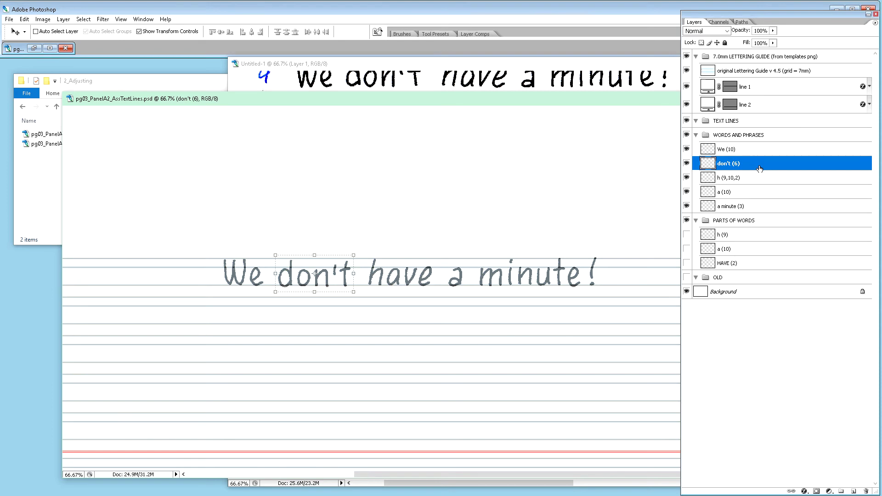
# Zoom in, minimize the reference scan, and test-nudge 'don't' up and down, leaving it unchanged.
pyautogui.hotkey('ctrl', '+')
pyautogui.hotkey('ctrl', '+')
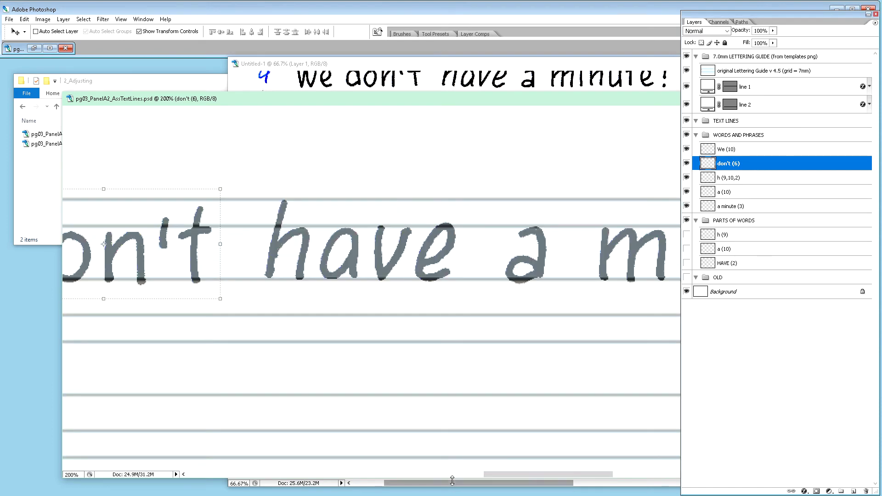
pyautogui.moveTo(452, 481); pyautogui.dragTo(434, 483)
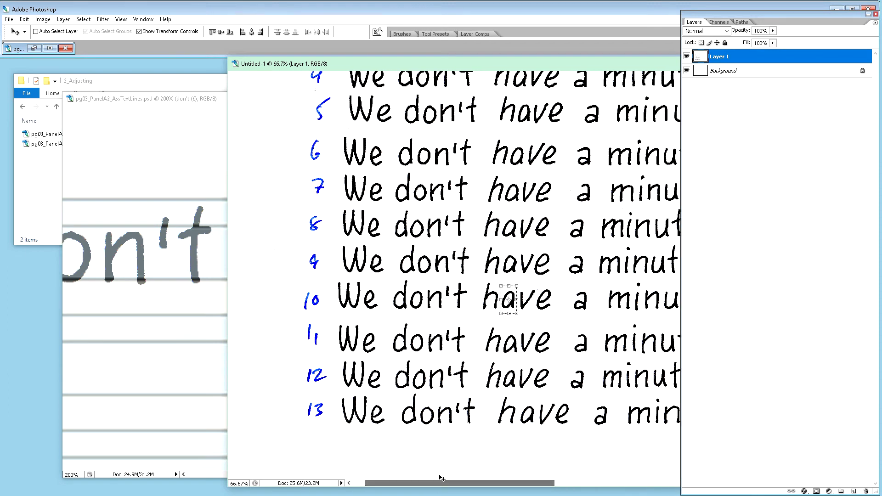
pyautogui.moveTo(481, 68); pyautogui.dragTo(327, 99)
pyautogui.click(549, 94)
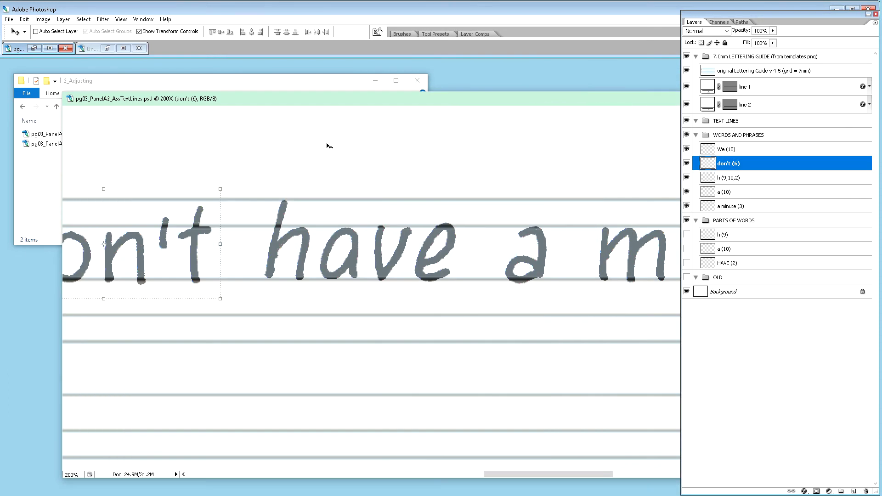
pyautogui.moveTo(301, 97); pyautogui.dragTo(257, 60)
pyautogui.moveTo(472, 441); pyautogui.dragTo(428, 437)
pyautogui.press('Up')
pyautogui.press('Up')
pyautogui.press('Up')
pyautogui.press('Up')
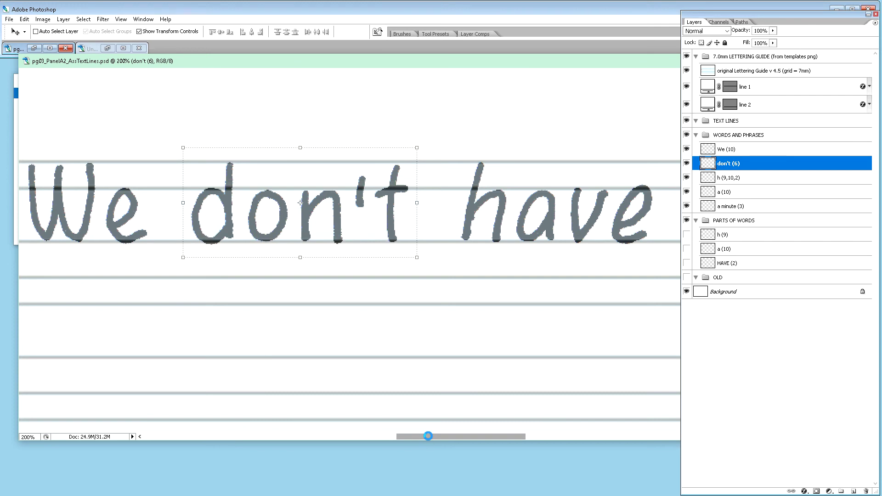
pyautogui.press('Down')
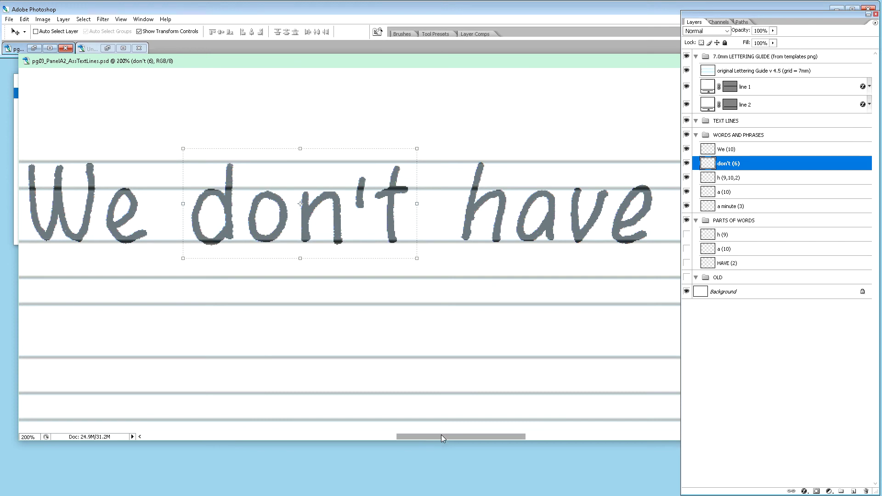
pyautogui.press('Up')
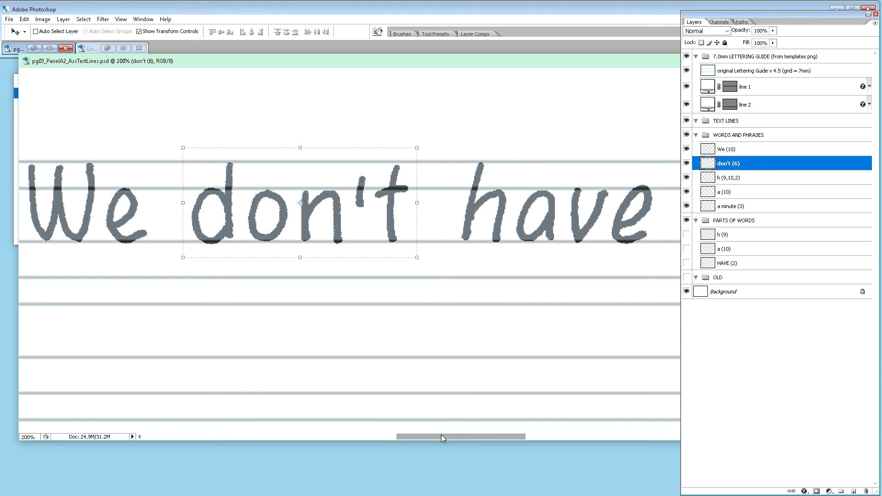
pyautogui.press('Down')
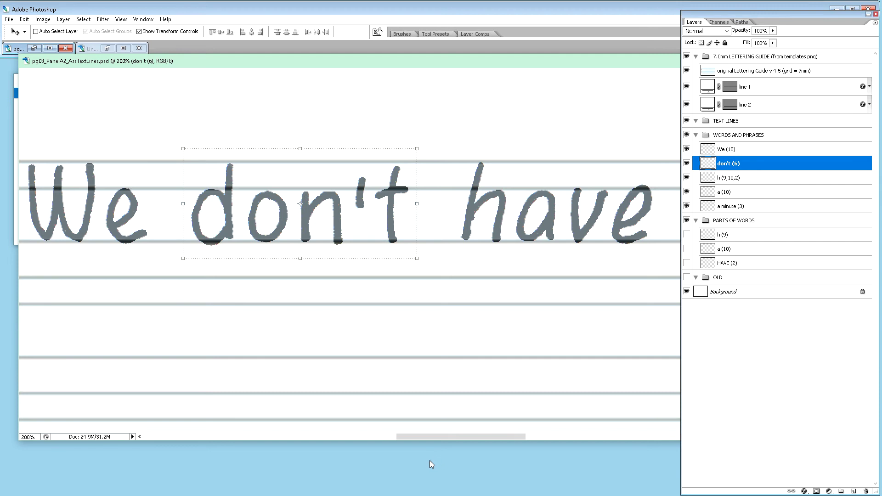
# Raise the a (10) word by one pixel to level it with the line.
pyautogui.moveTo(437, 438); pyautogui.dragTo(522, 440)
pyautogui.click(752, 193)
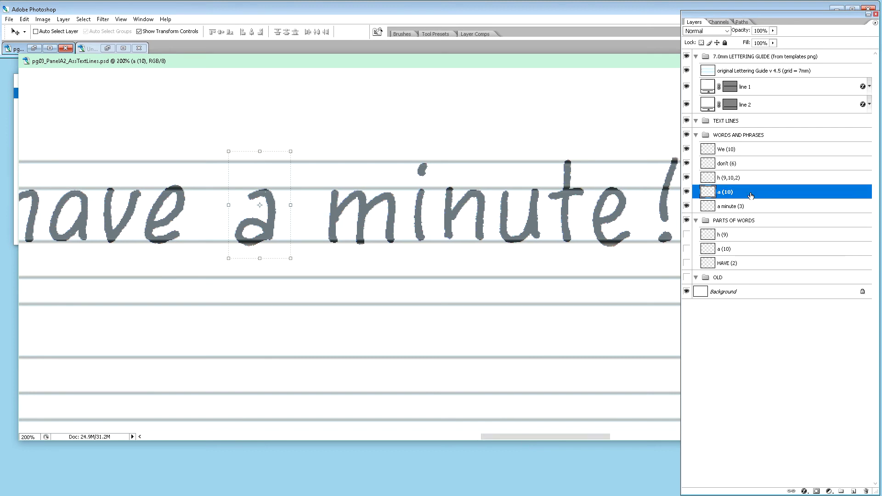
pyautogui.press('Up')
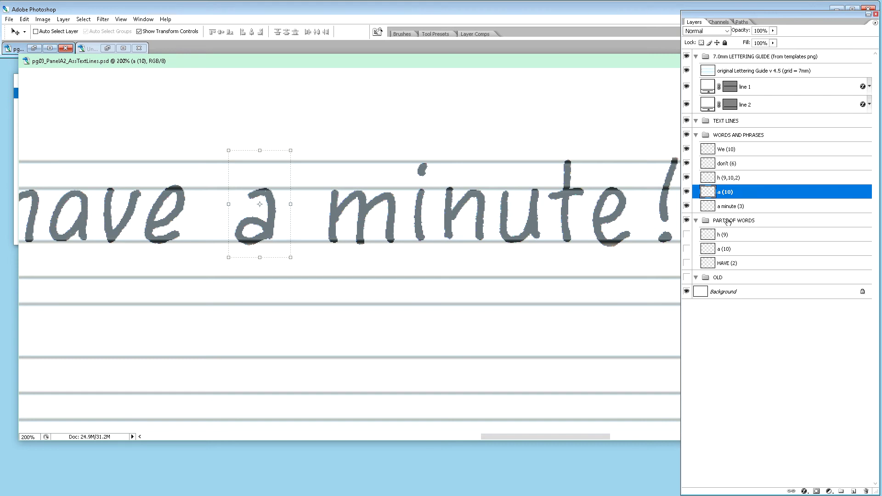
pyautogui.click(737, 209)
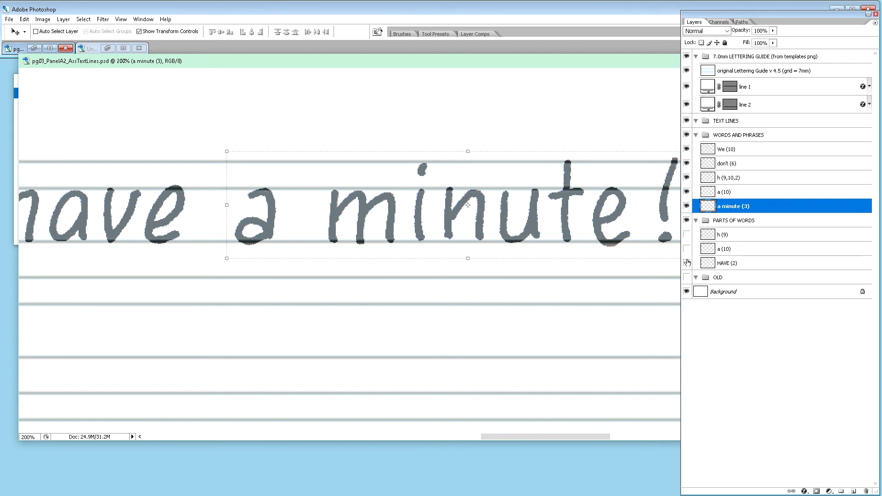
# Copy the final 'e' of 'minute' to its own layer and raise it one pixel.
pyautogui.press('m')
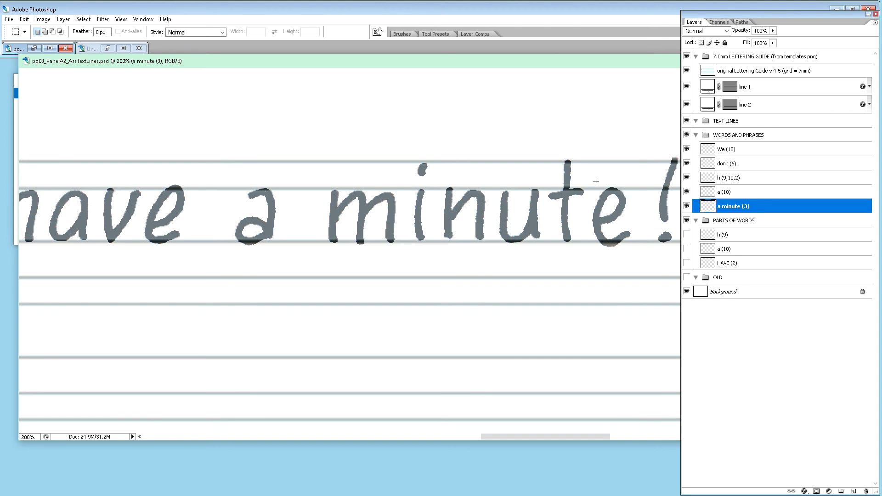
pyautogui.moveTo(592, 181); pyautogui.dragTo(635, 261)
pyautogui.hotkey('ctrl', 'j')
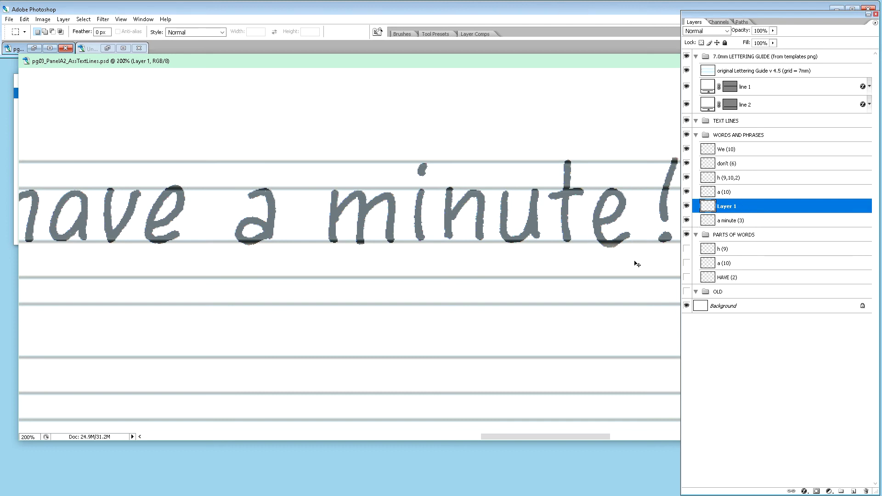
pyautogui.press('v')
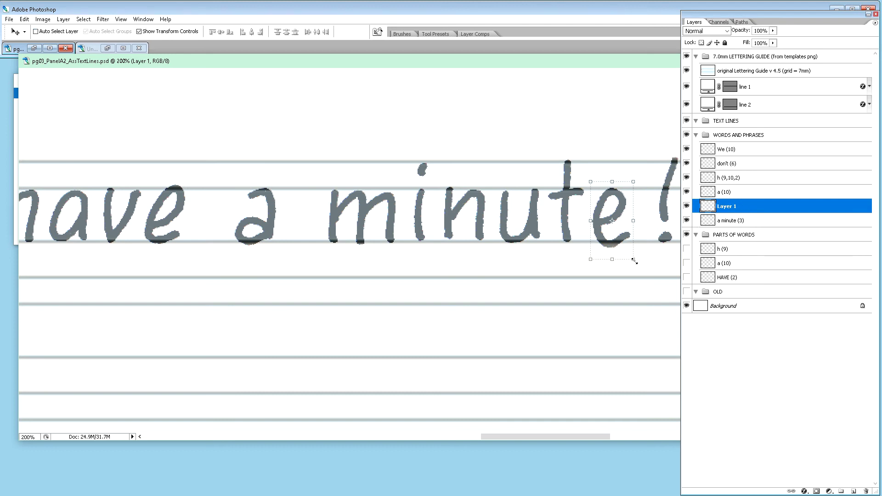
pyautogui.press('Up')
pyautogui.press('Up')
pyautogui.press('Up')
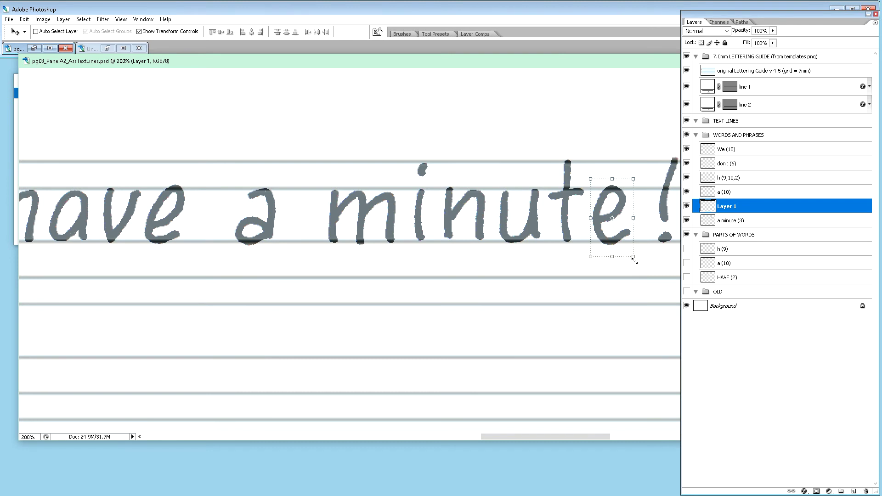
pyautogui.press('Up')
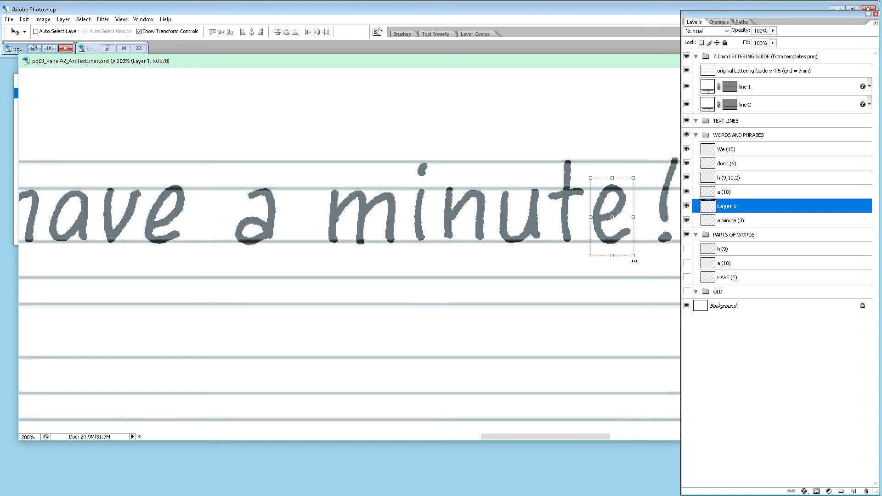
pyautogui.press('Down')
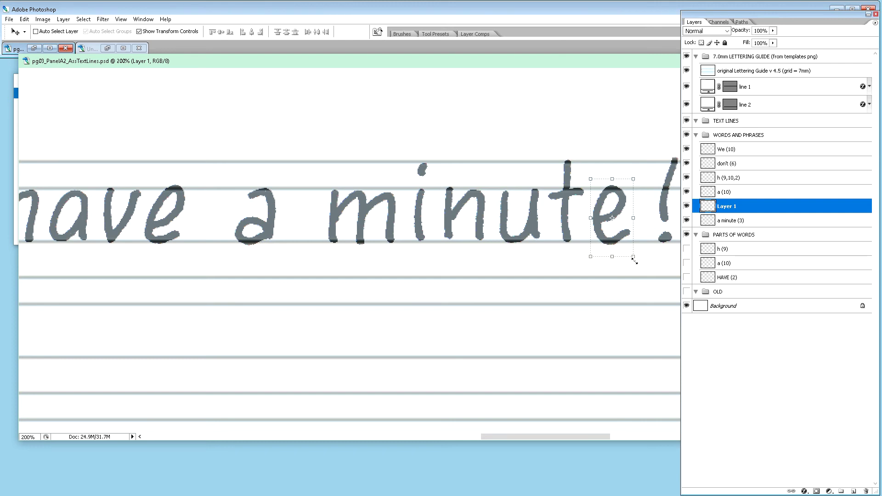
pyautogui.click(687, 207)
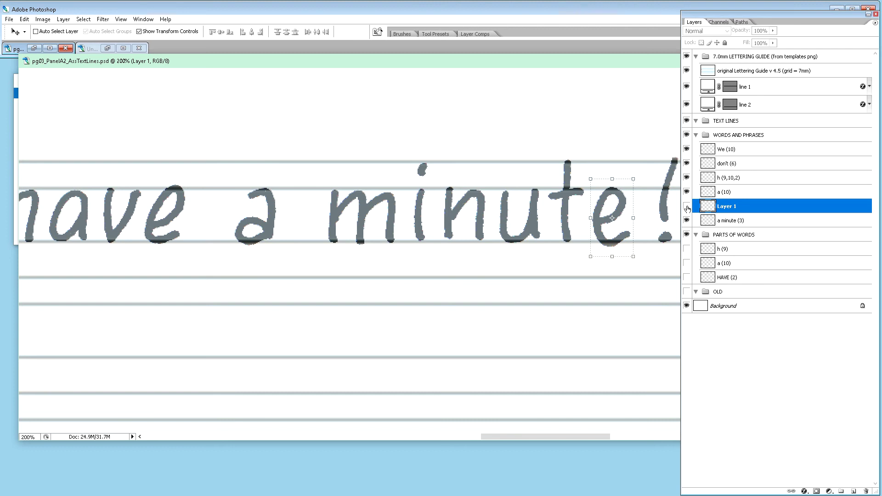
pyautogui.click(687, 207)
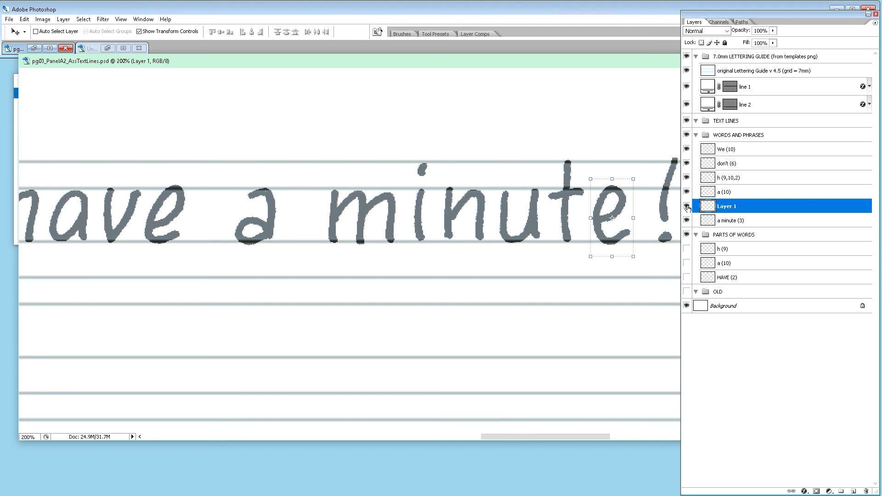
# Merge the raised 'e' into the minute layer, keeping the name 'a minute (3)'.
pyautogui.doubleClick(731, 221)
pyautogui.hotkey('ctrl', 'c')
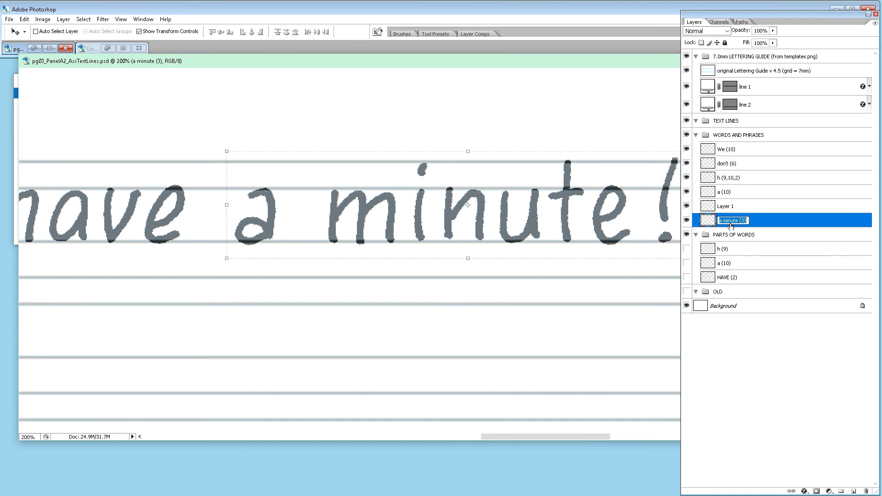
pyautogui.press('Return')
pyautogui.keyDown('shift'); pyautogui.click(740, 214); pyautogui.keyUp('shift')
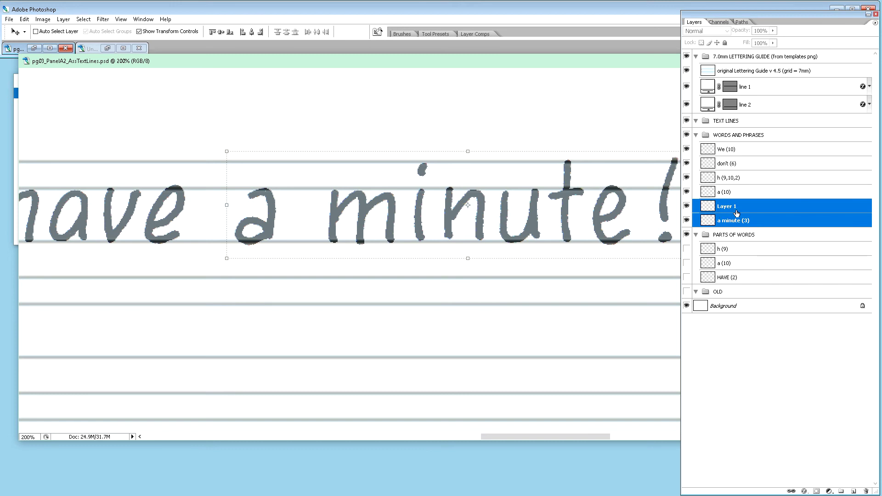
pyautogui.hotkey('ctrl', 'e')
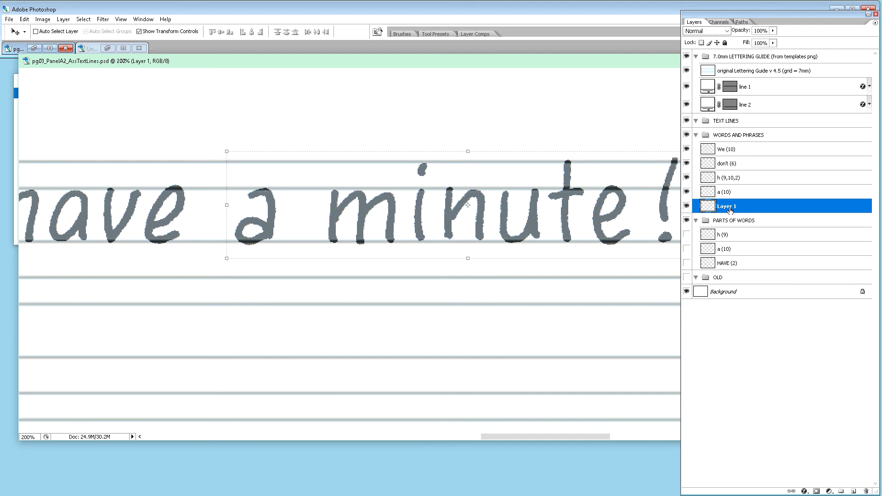
pyautogui.doubleClick(730, 209)
pyautogui.hotkey('ctrl', 'v')
pyautogui.press('Return')
pyautogui.hotkey('ctrl', '-')
pyautogui.hotkey('ctrl', '-')
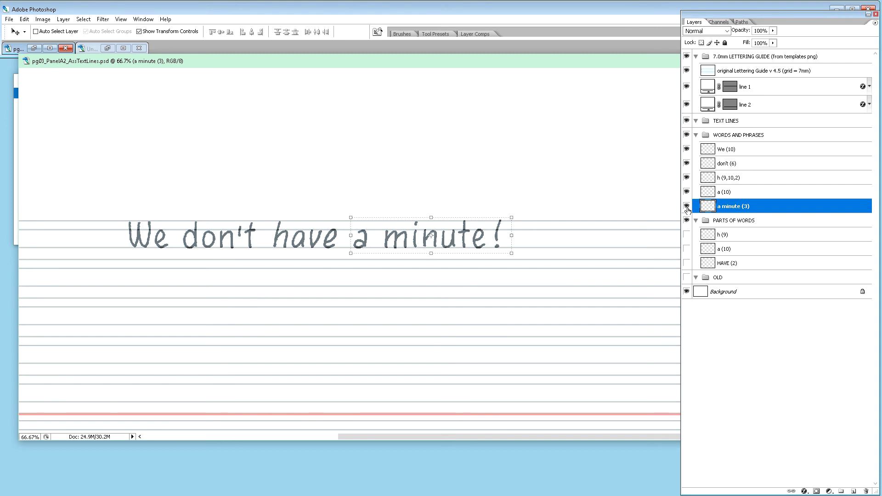
# Check the gap before 'minute!' by toggling a (10) and a minute (3), then nudge minute right one pixel.
pyautogui.click(687, 192)
pyautogui.press('m')
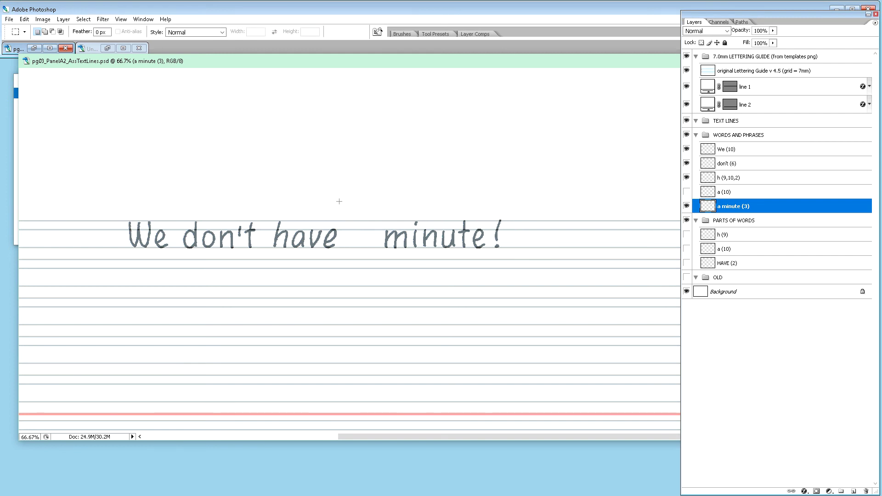
pyautogui.moveTo(328, 195); pyautogui.dragTo(378, 266)
pyautogui.hotkey('ctrl', 'd')
pyautogui.click(687, 206)
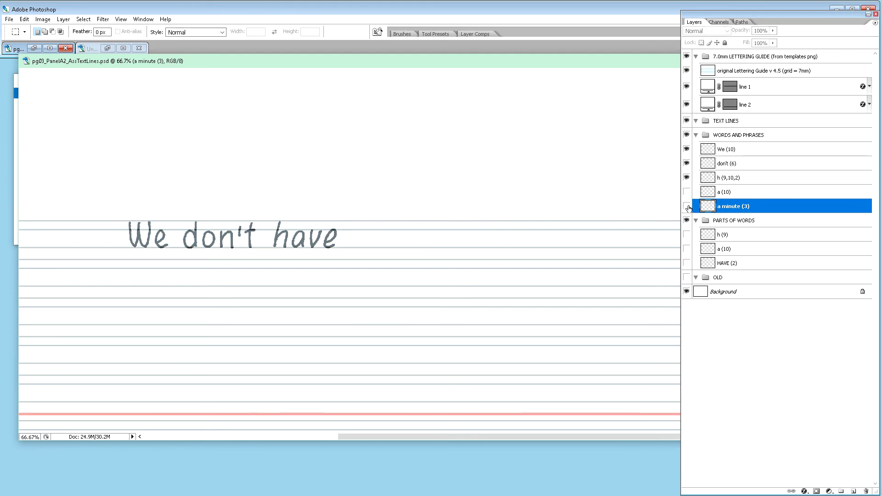
pyautogui.click(687, 206)
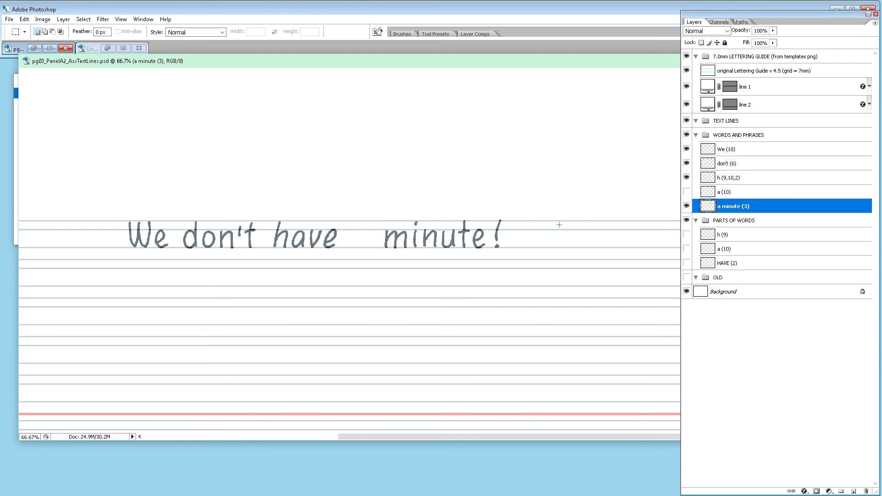
pyautogui.press('v')
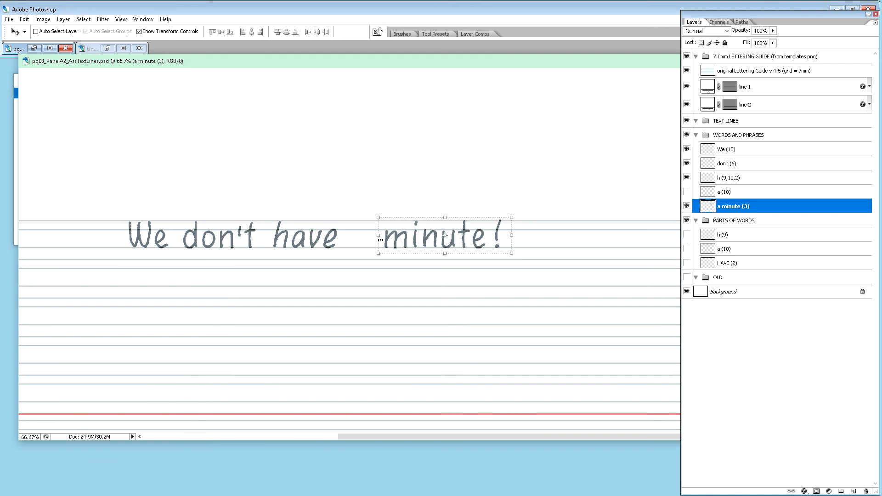
pyautogui.click(687, 192)
pyautogui.hotkey('ctrl', '-')
pyautogui.hotkey('ctrl', '-')
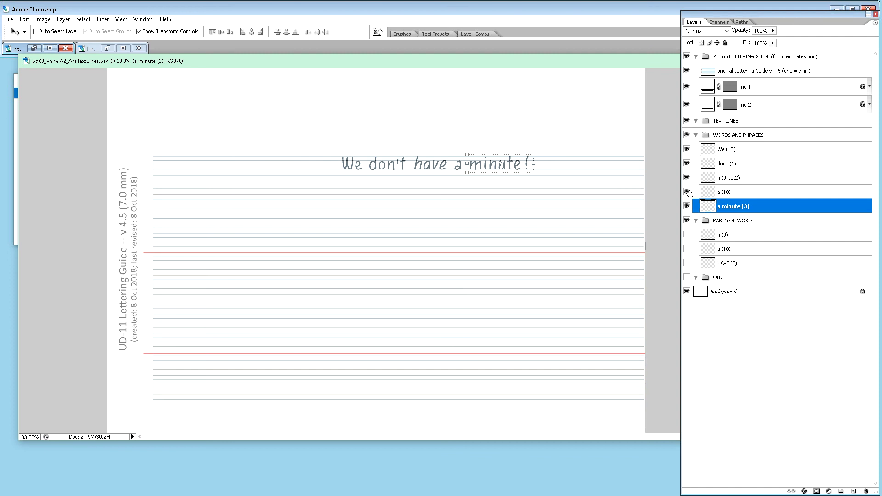
pyautogui.press('Right')
# Shift a (10) and a minute (3) together one pixel right and zoom to 66.7%.
pyautogui.keyDown('shift'); pyautogui.click(743, 192); pyautogui.keyUp('shift')
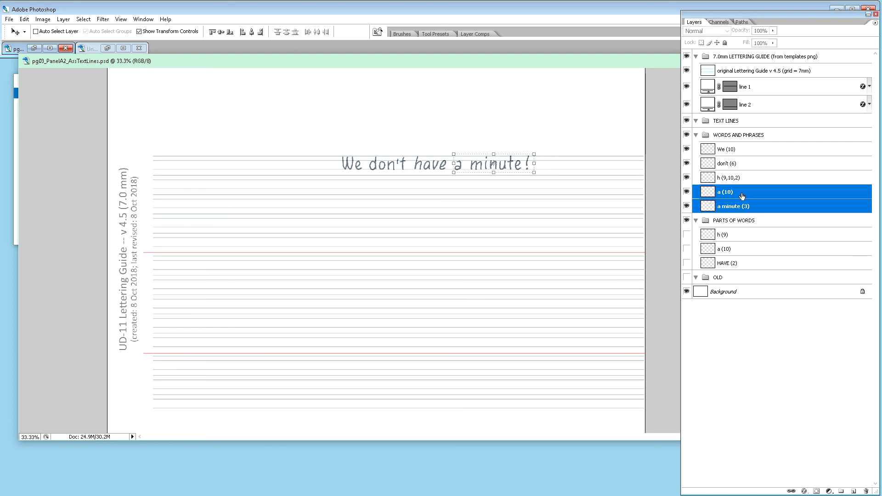
pyautogui.press('Right')
pyautogui.hotkey('ctrl', '+')
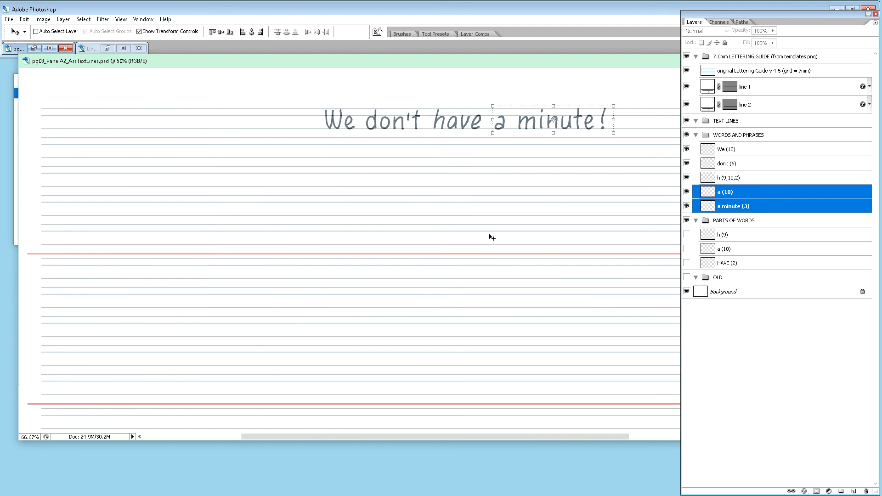
pyautogui.scroll(2, 499, 239)
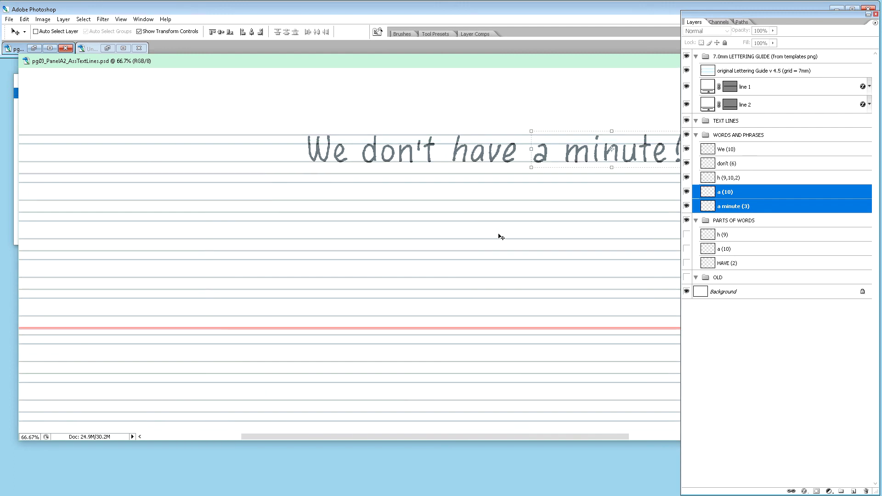
# Hide the Lettering Guide layer so the black lettering shows on plain white.
pyautogui.press('m')
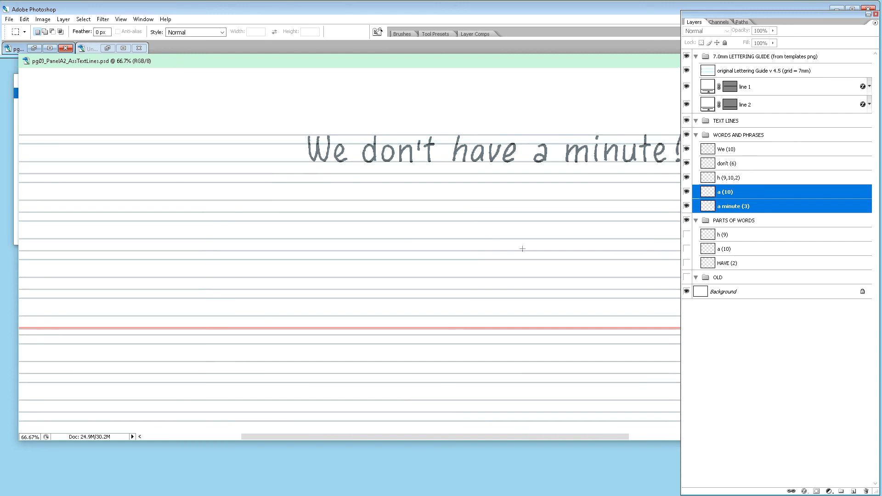
pyautogui.moveTo(481, 435); pyautogui.dragTo(543, 437)
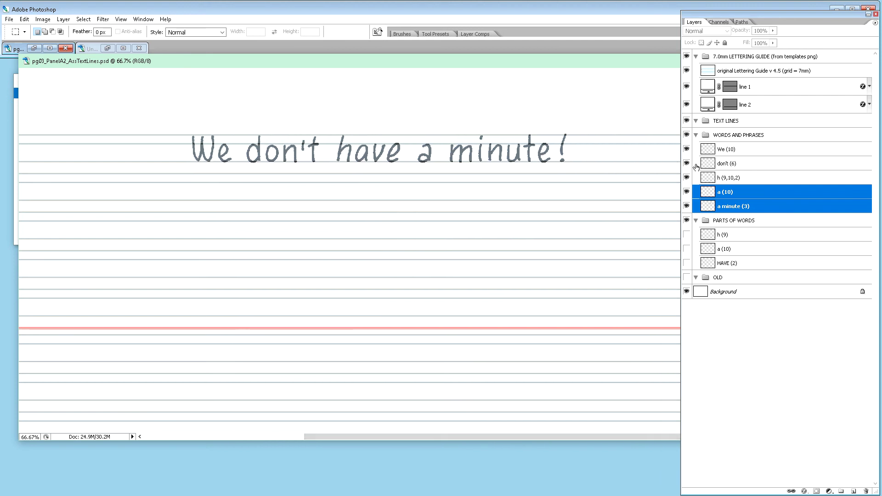
pyautogui.click(687, 71)
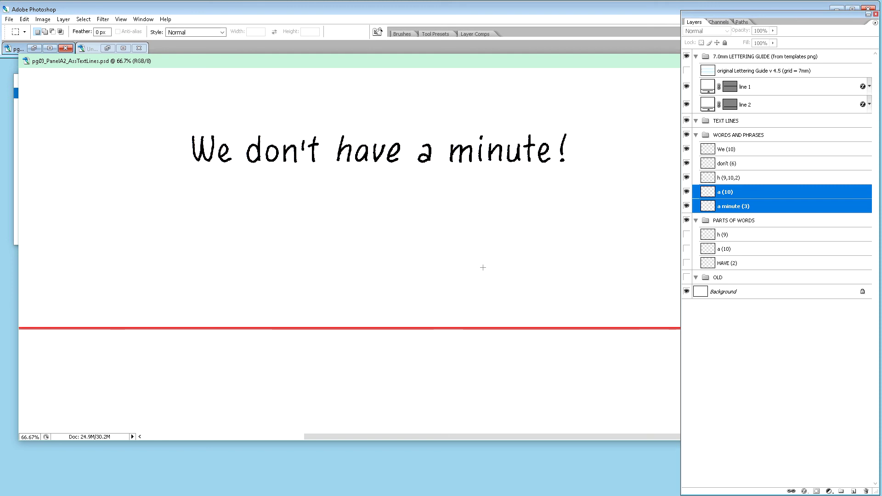
pyautogui.click(687, 70)
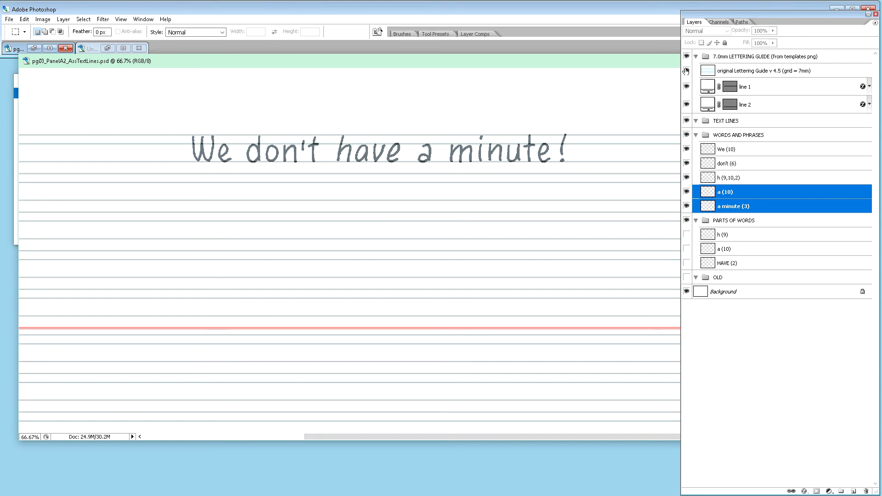
pyautogui.click(686, 70)
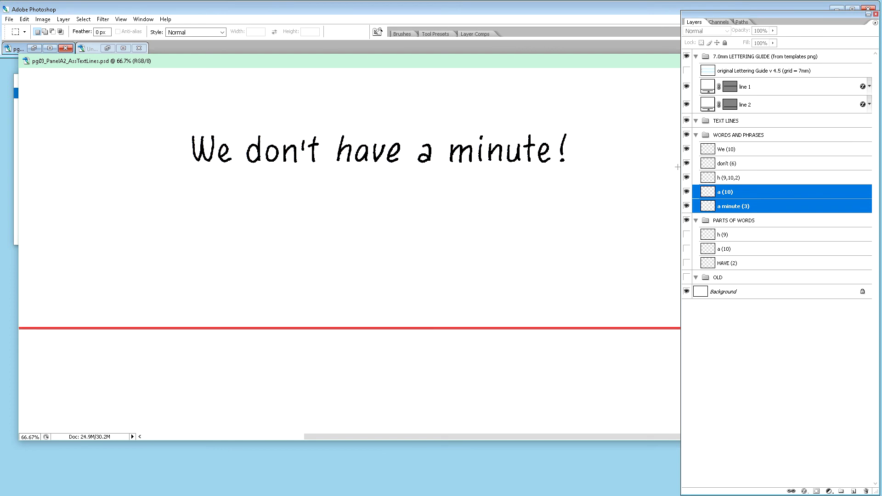
pyautogui.click(752, 150)
# Stamp the five word layers into one merged layer, move it into TEXT LINES, and name it 'lines 1-1'.
pyautogui.keyDown('shift'); pyautogui.click(758, 207); pyautogui.keyUp('shift')
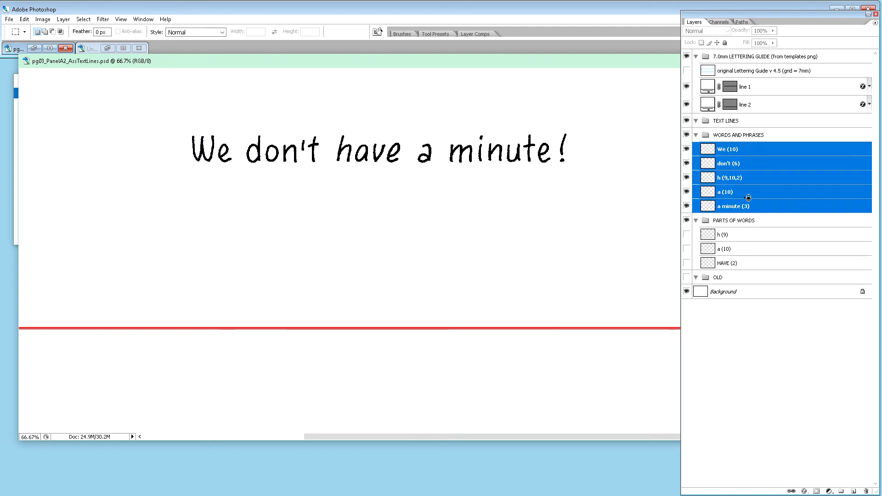
pyautogui.hotkey('ctrl', 'alt', 'e')
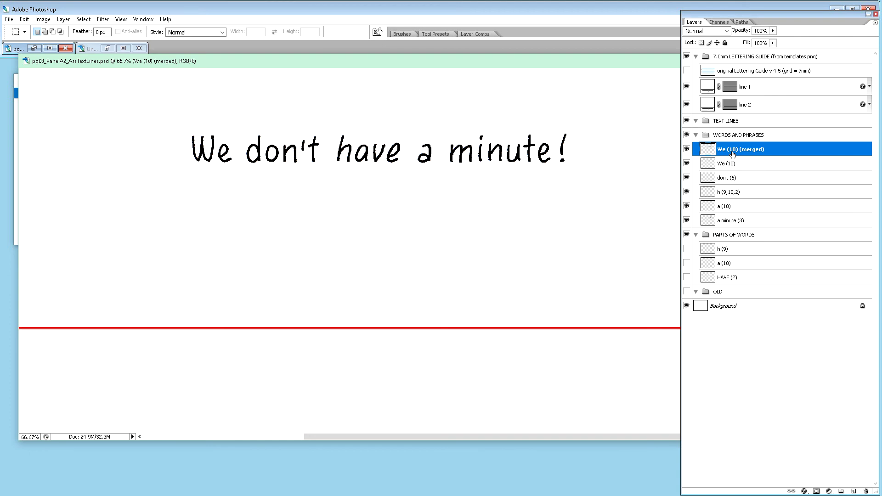
pyautogui.moveTo(734, 154); pyautogui.dragTo(732, 124)
pyautogui.doubleClick(741, 134)
pyautogui.write('lin')
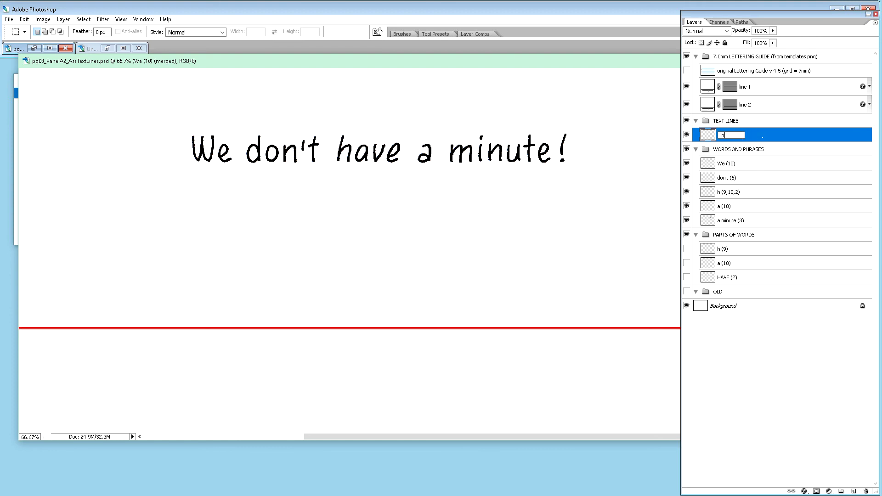
pyautogui.write('es 1-1')
pyautogui.press('Return')
# Hide the Background layer and zoom in to check the lettering edges over transparency.
pyautogui.click(687, 306)
pyautogui.scroll(1, 486, 229)
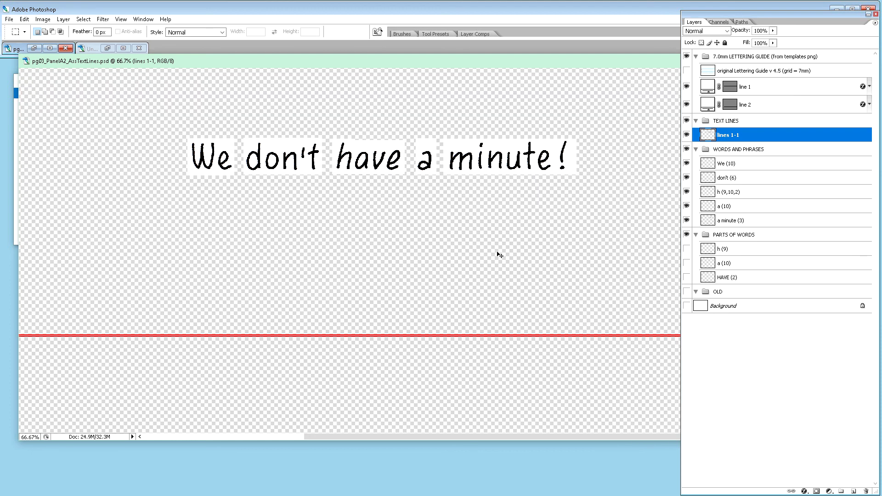
pyautogui.hotkey('ctrl', '+')
pyautogui.hotkey('ctrl', '+')
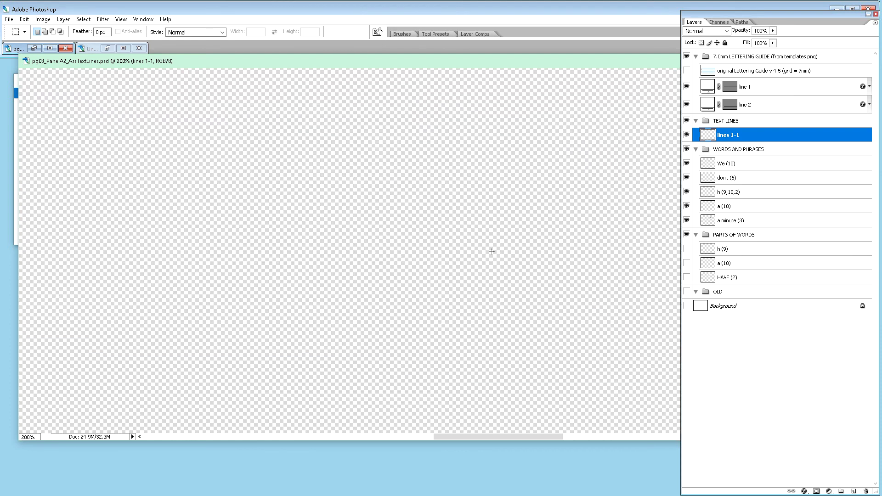
pyautogui.scroll(5, 493, 259)
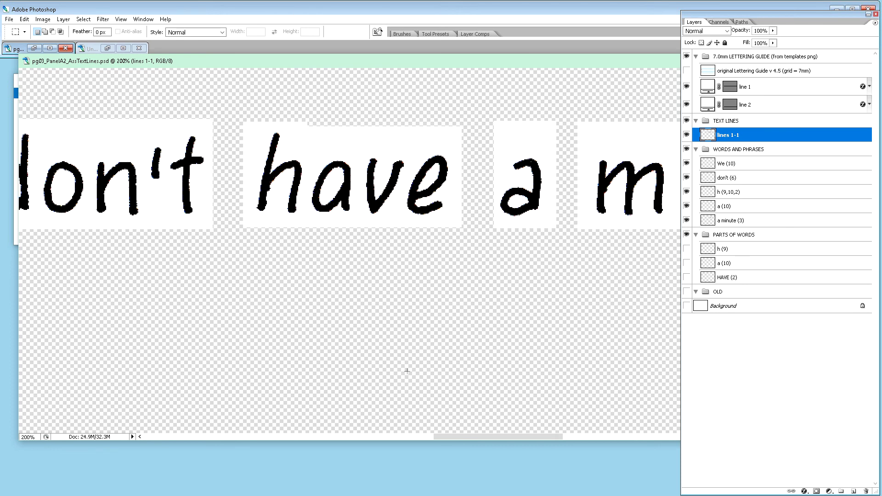
pyautogui.moveTo(462, 437); pyautogui.dragTo(411, 439)
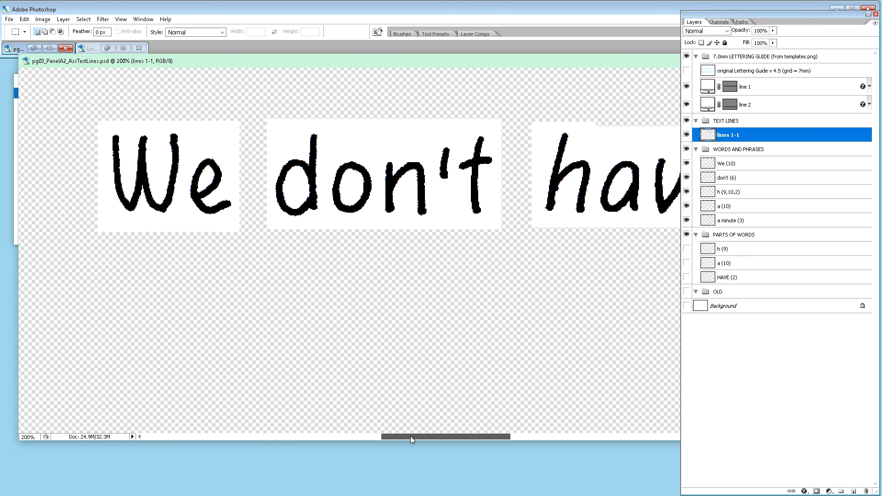
pyautogui.moveTo(410, 437); pyautogui.dragTo(533, 427)
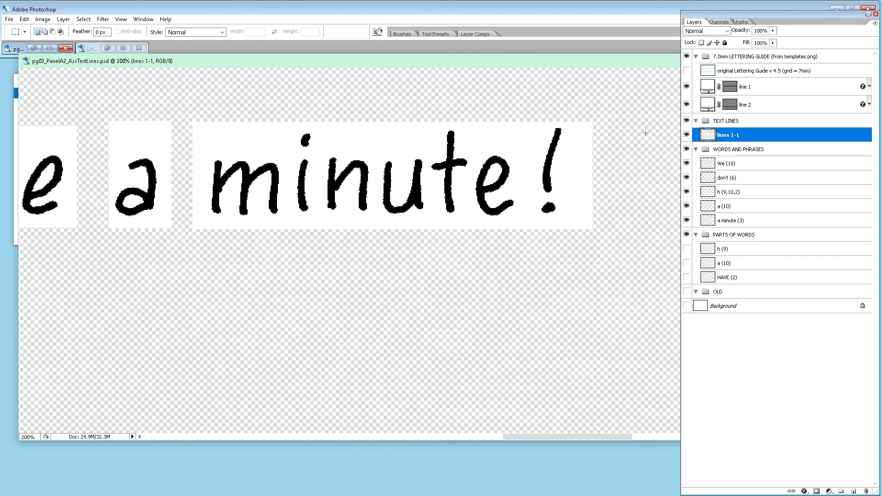
# Rename the merged layer to 'lines 1-1: vacuumed'.
pyautogui.doubleClick(737, 135)
pyautogui.click(743, 135)
pyautogui.write(': had')
pyautogui.write('uumed')
pyautogui.press('Return')
# Draw a rectangular marquee selection around the whole lettering line.
pyautogui.scroll(-3, 521, 229)
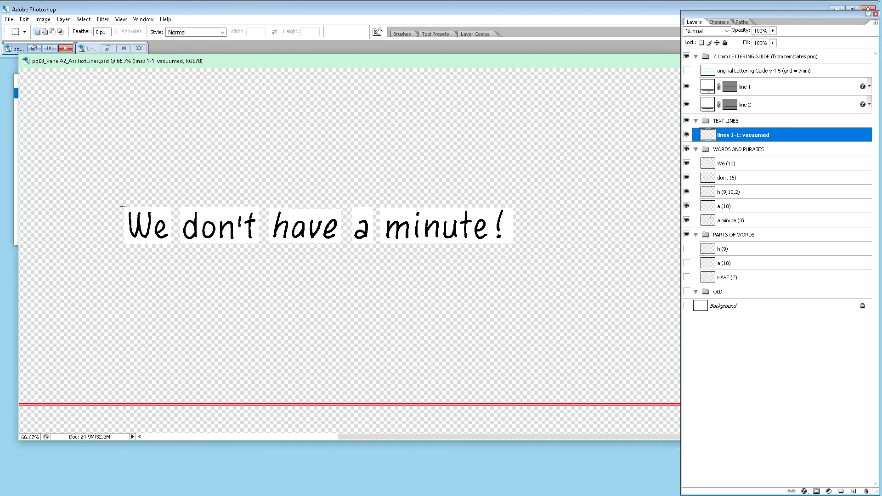
pyautogui.moveTo(123, 206); pyautogui.dragTo(508, 245)
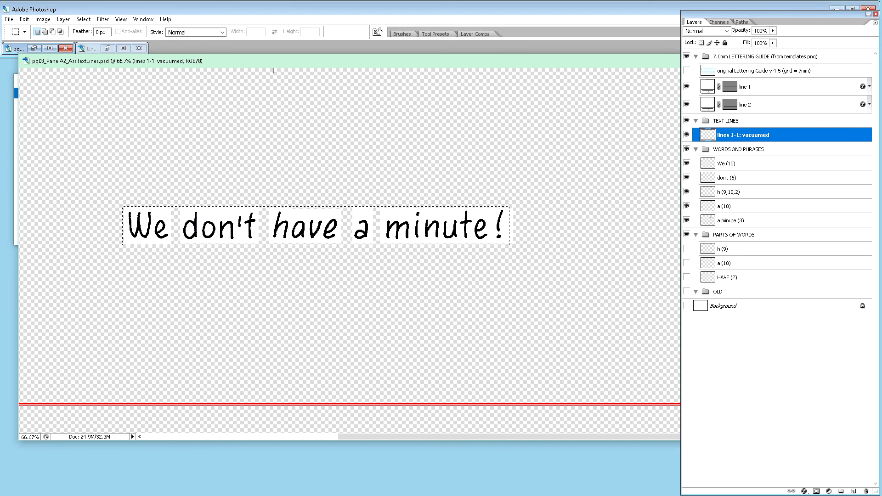
pyautogui.moveTo(271, 58); pyautogui.dragTo(419, 129)
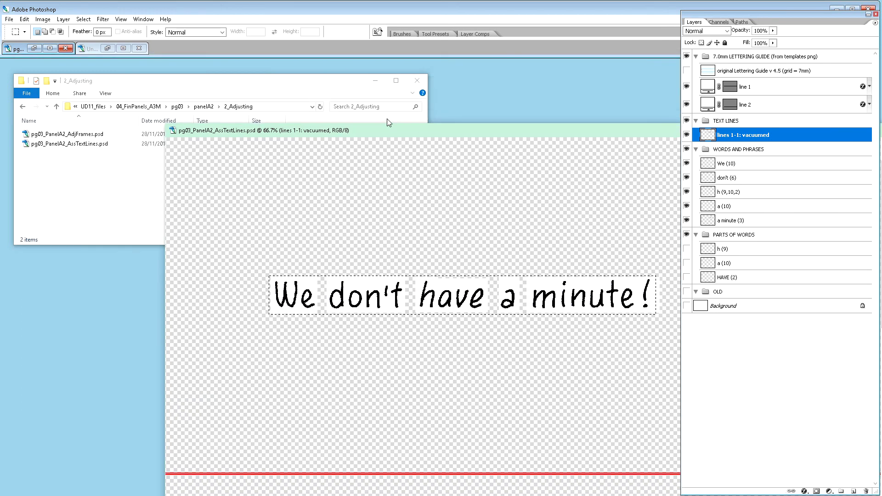
# In pg03_PanelA2_b_FinPanel.psd, add a new layer group named TEXT above the BALLON group.
pyautogui.click(143, 19)
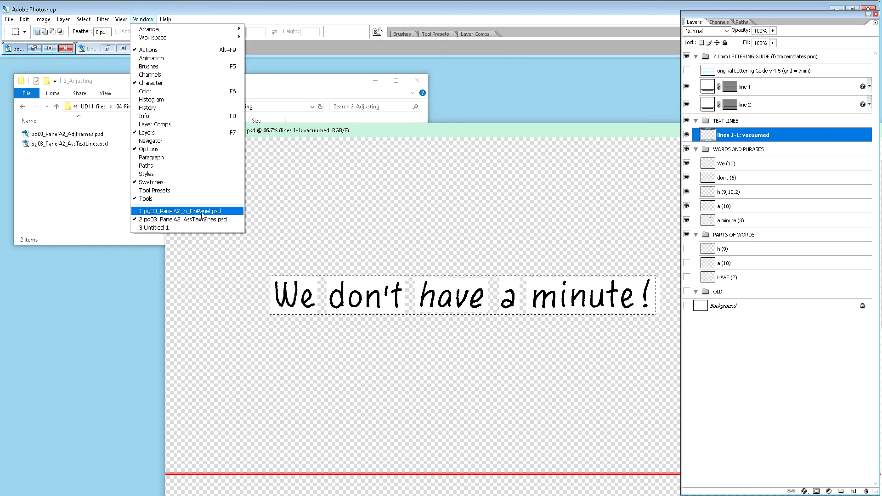
pyautogui.click(202, 212)
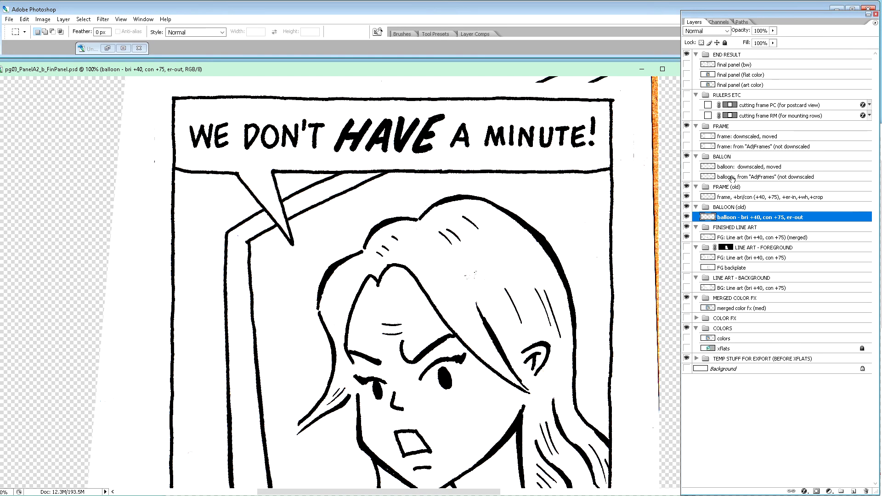
pyautogui.click(734, 191)
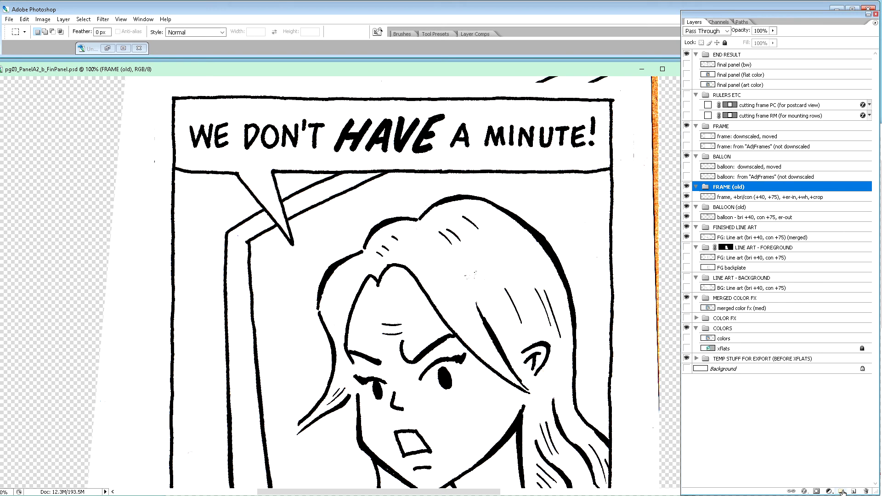
pyautogui.click(735, 160)
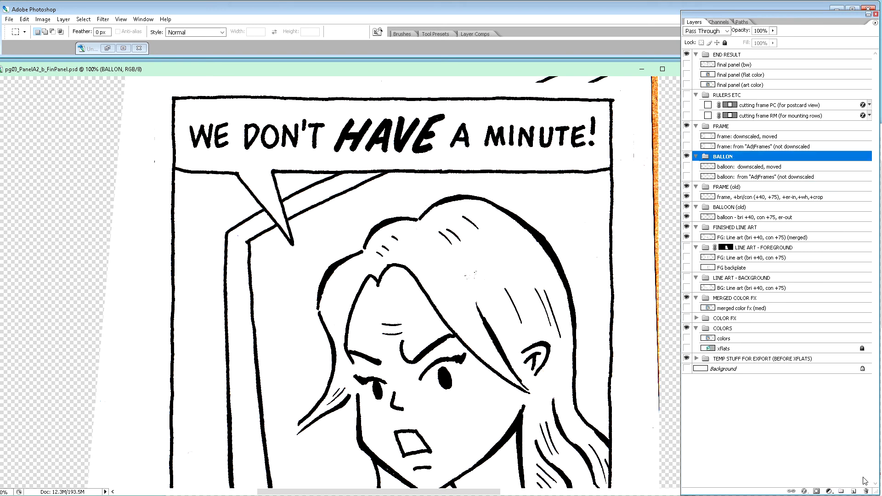
pyautogui.click(842, 492)
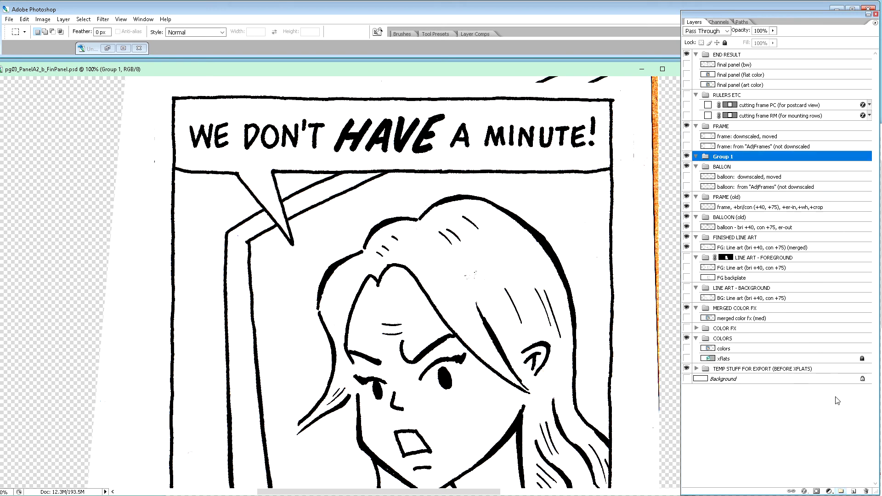
pyautogui.doubleClick(724, 157)
pyautogui.write('TEXT')
pyautogui.press('Return')
# Paste the lettering line into TEXT and name it 'lines 1-1: from "assTextLines" (not downscaled)'.
pyautogui.hotkey('ctrl', 'v')
pyautogui.doubleClick(729, 167)
pyautogui.write('lines 1')
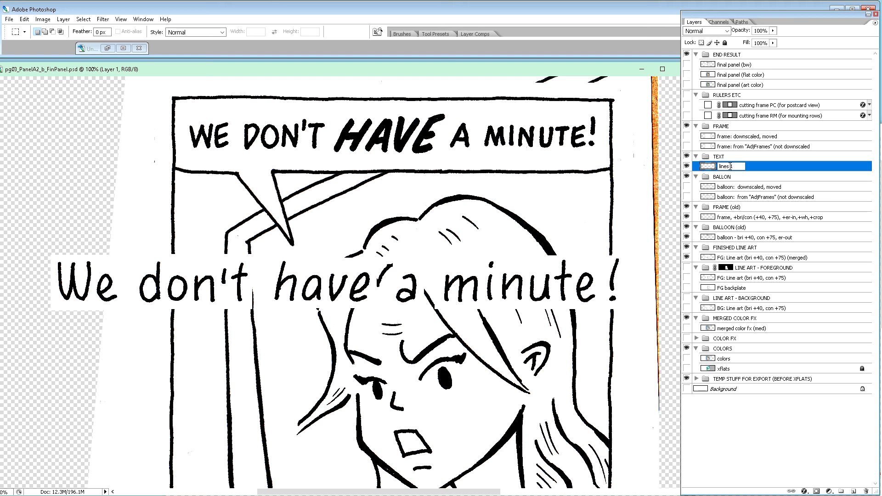
pyautogui.write('-1: from "assTextLines" (not downscaled')
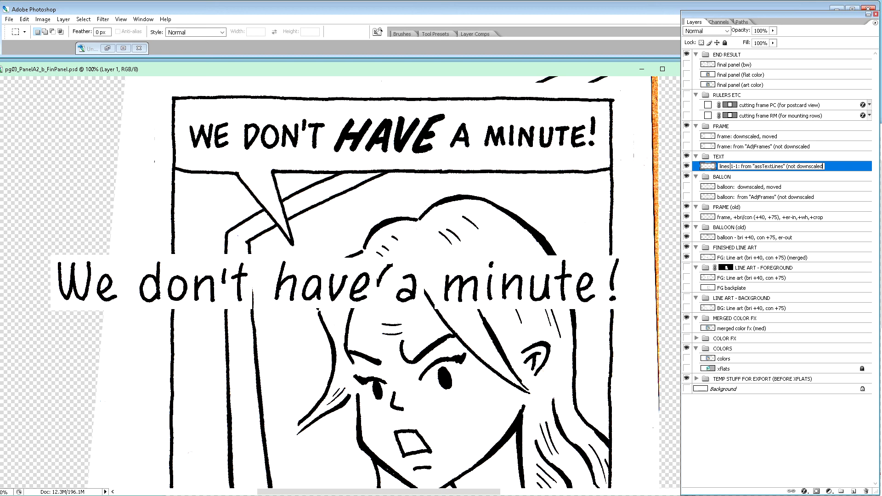
pyautogui.write(')')
# Confirm the pasted layer's name, then duplicate it as 'lines 1-1: downscaled, moved'.
pyautogui.press('Return')
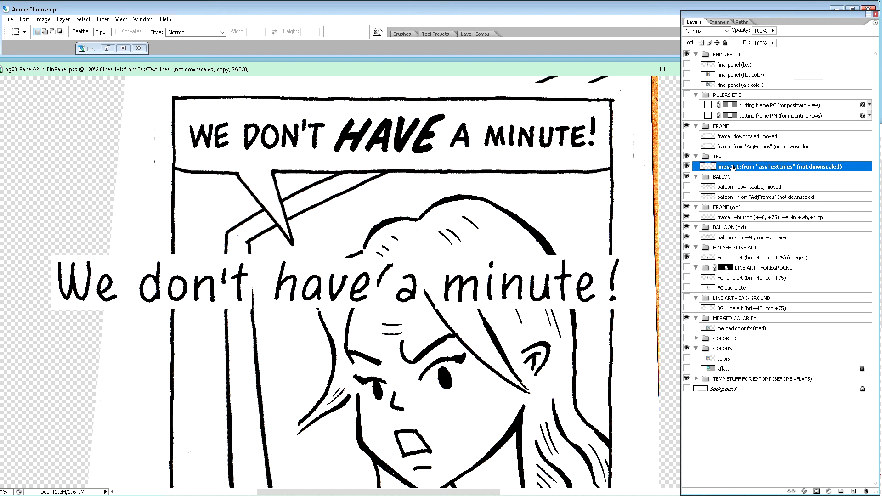
pyautogui.hotkey('ctrl', 'j')
pyautogui.doubleClick(747, 169)
pyautogui.moveTo(742, 166); pyautogui.dragTo(789, 170)
pyautogui.press('BackSpace')
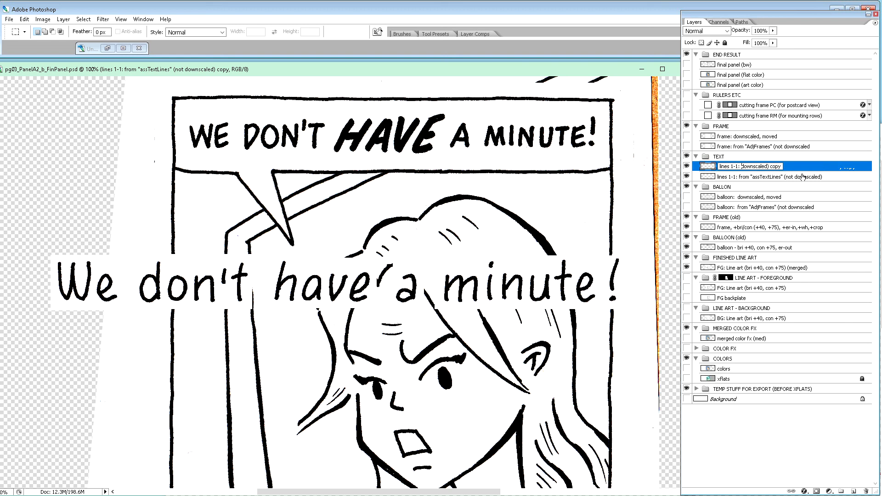
pyautogui.moveTo(772, 167); pyautogui.dragTo(802, 175)
pyautogui.write(', moved')
pyautogui.press('Return')
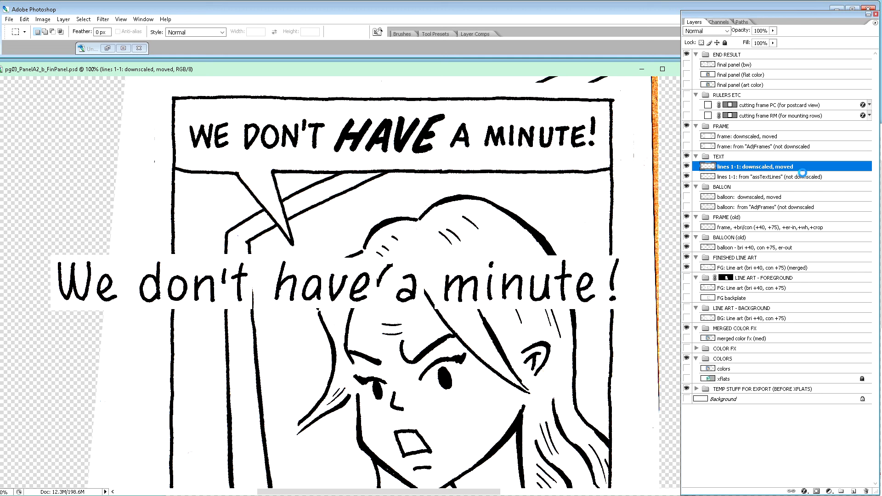
pyautogui.click(686, 175)
pyautogui.keyDown('alt'); pyautogui.click(687, 167); pyautogui.keyUp('alt')
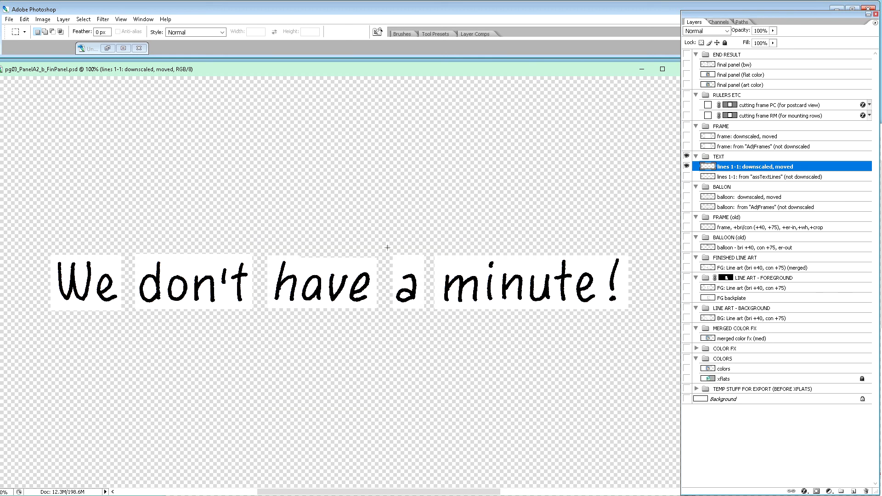
pyautogui.keyDown('alt'); pyautogui.click(687, 166); pyautogui.keyUp('alt')
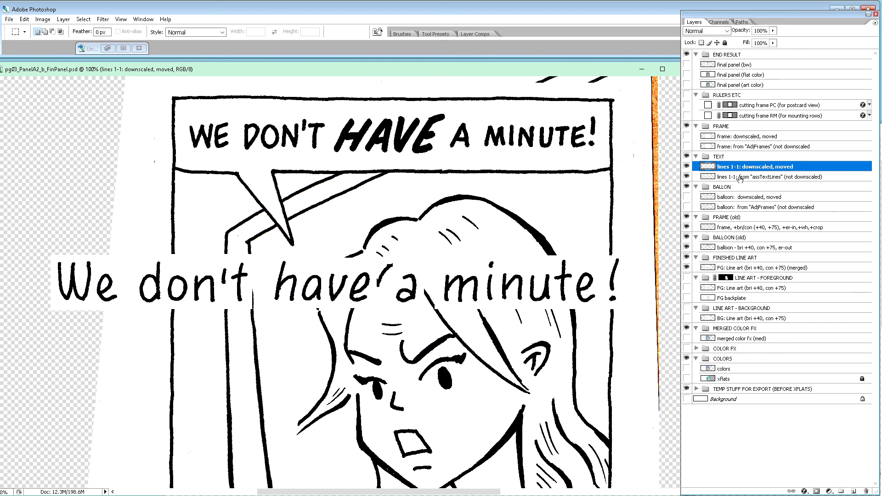
pyautogui.click(689, 136)
pyautogui.keyDown('alt'); pyautogui.click(687, 136); pyautogui.keyUp('alt')
pyautogui.hotkey('ctrl', '-')
pyautogui.hotkey('ctrl', '-')
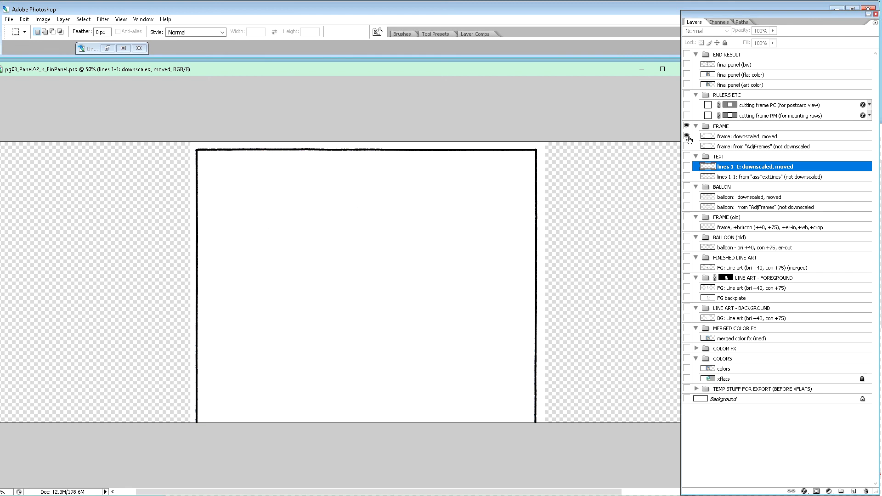
pyautogui.keyDown('alt'); pyautogui.click(687, 136); pyautogui.keyUp('alt')
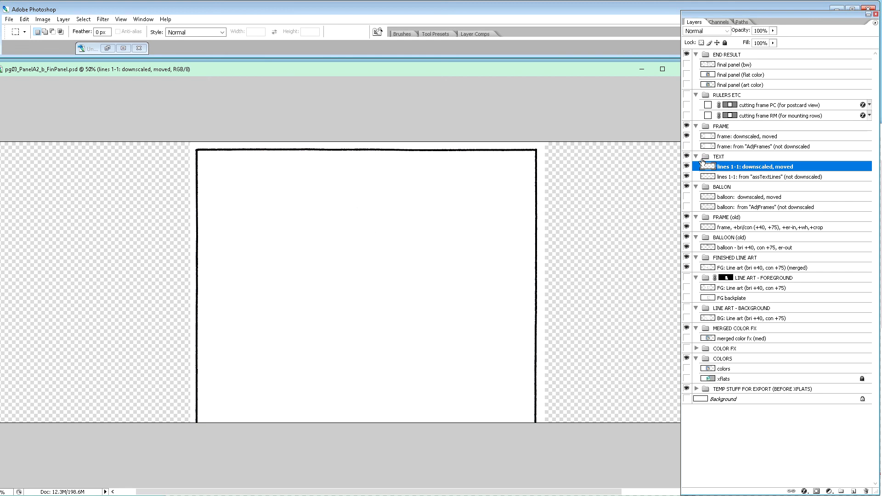
pyautogui.click(687, 197)
pyautogui.keyDown('alt'); pyautogui.click(687, 197); pyautogui.keyUp('alt')
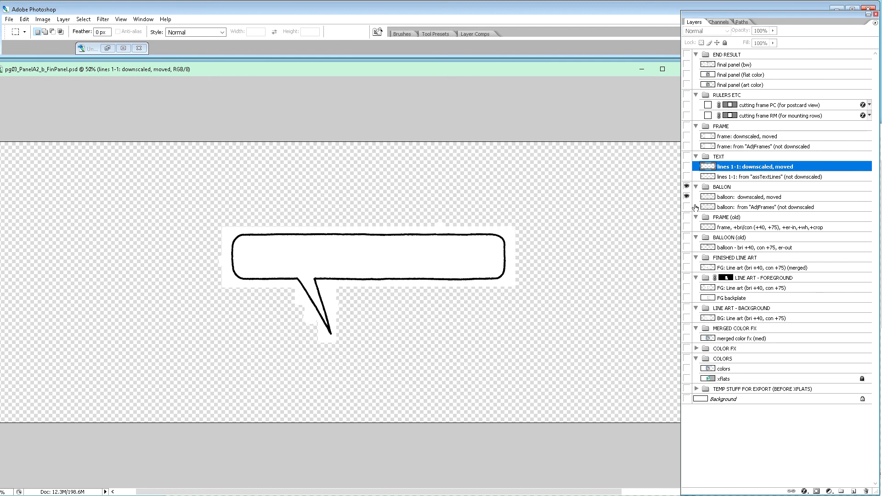
pyautogui.keyDown('alt'); pyautogui.click(688, 197); pyautogui.keyUp('alt')
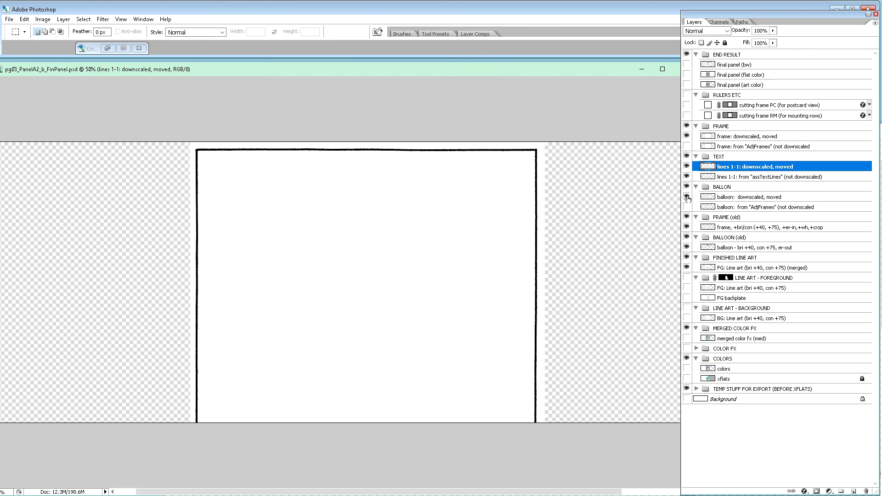
pyautogui.keyDown('alt'); pyautogui.click(687, 197); pyautogui.keyUp('alt')
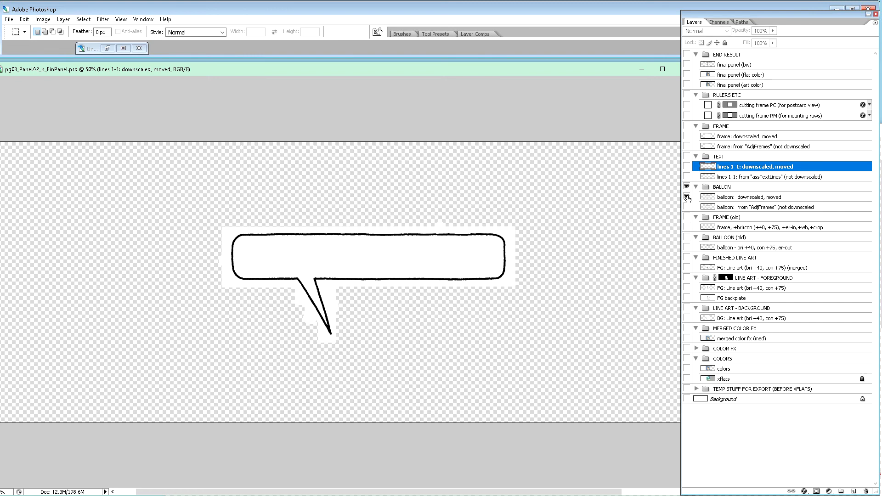
pyautogui.keyDown('alt'); pyautogui.click(687, 197); pyautogui.keyUp('alt')
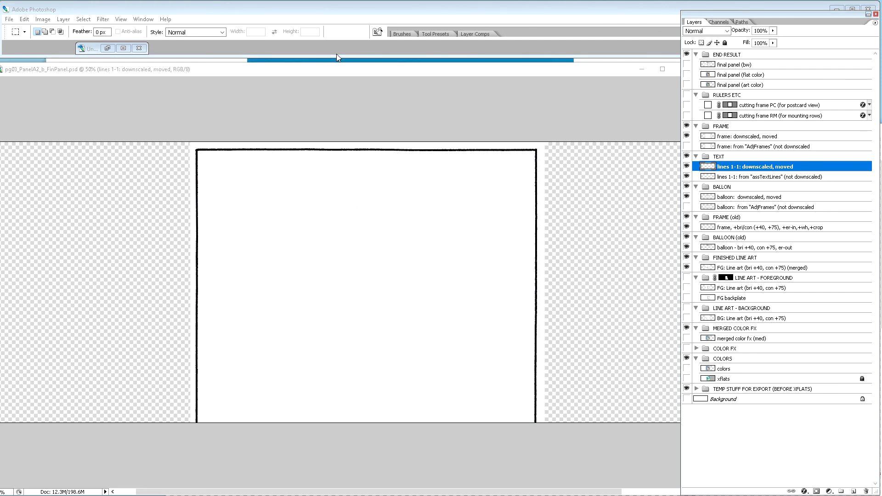
# Minimize Photoshop and reposition the Photos window showing the FrontCoverDemo_v1.png cover.
pyautogui.click(837, 10)
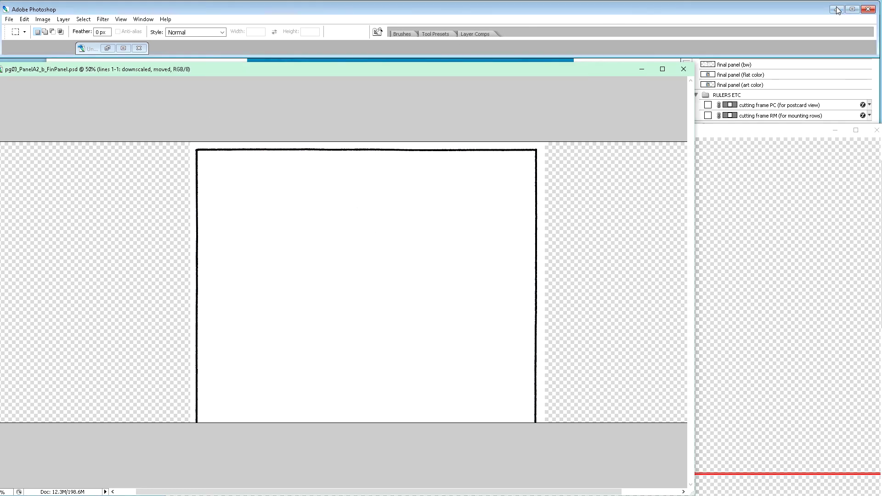
pyautogui.click(838, 10)
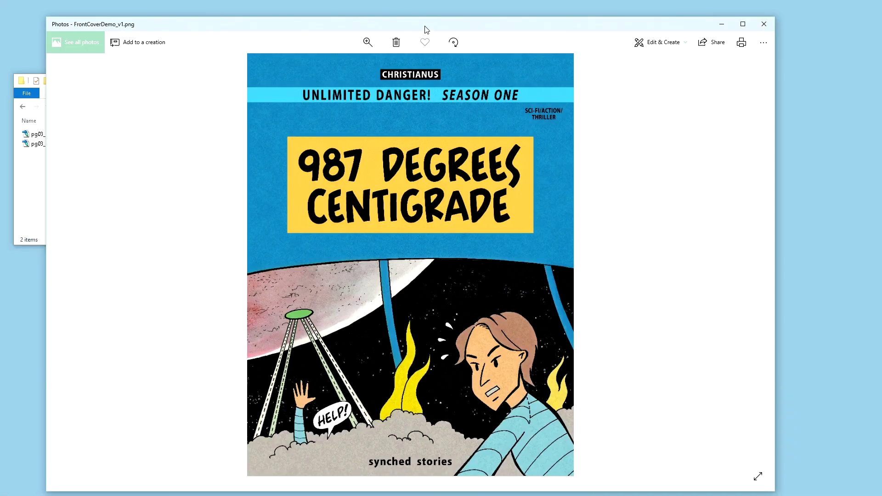
pyautogui.moveTo(427, 30); pyautogui.dragTo(409, 17)
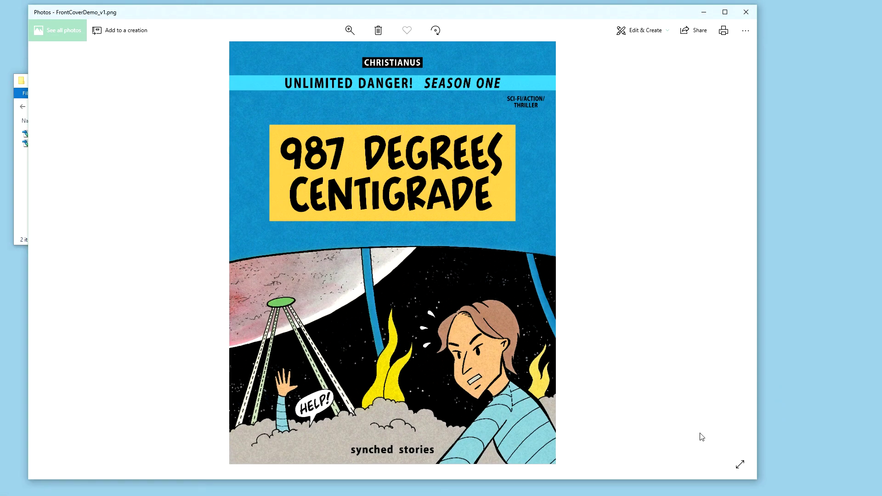